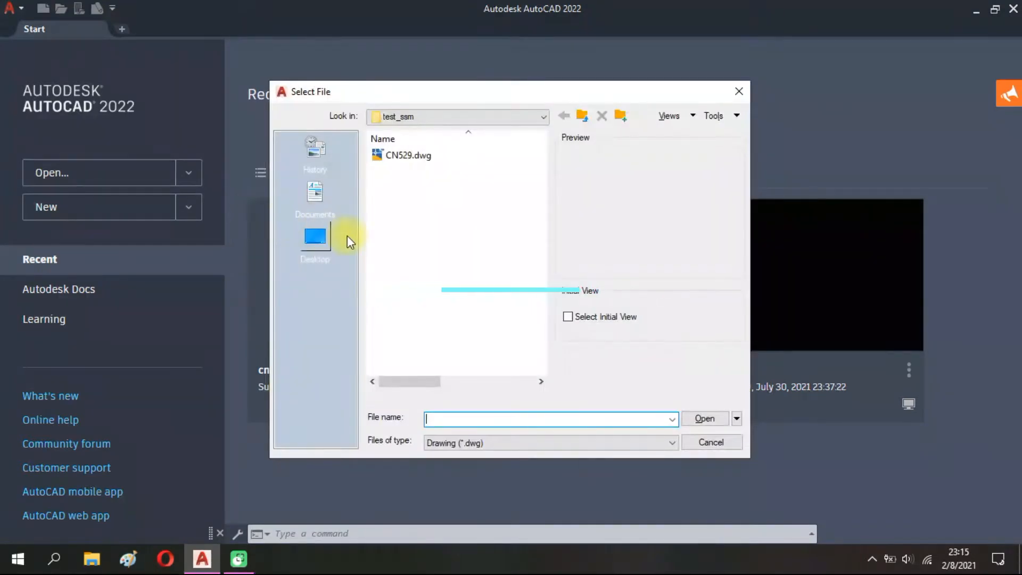
Open the drawing CN529.dwg from the test_ssm folder.
left_click(405, 155)
left_click(705, 418)
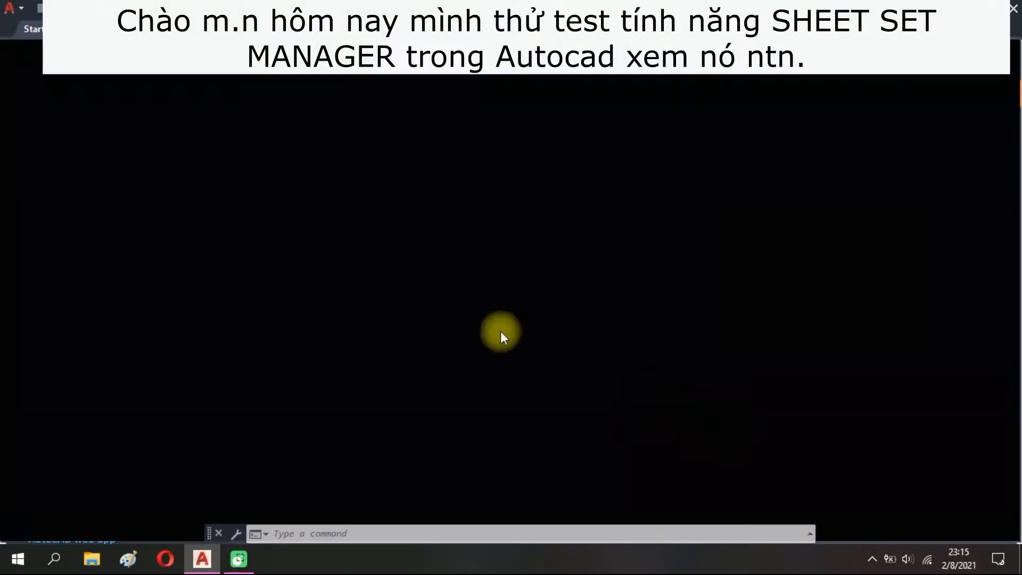
middle_click_drag(255, 258, 637, 265)
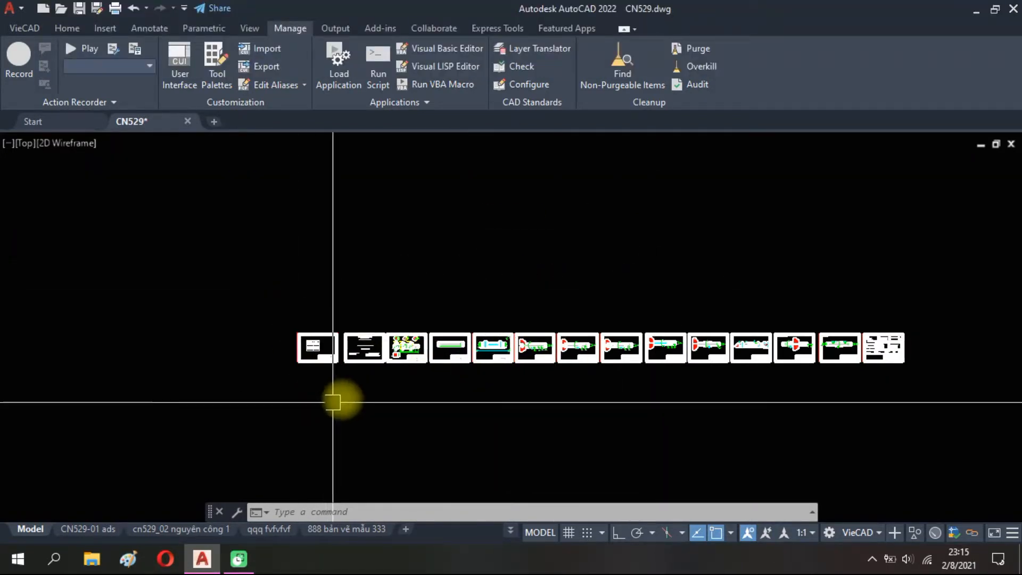
Erase the leftmost sheet containing the table from the row of drawing sheets in model space.
scroll(354, 351, "up", 5)
scroll(351, 351, "down", 5)
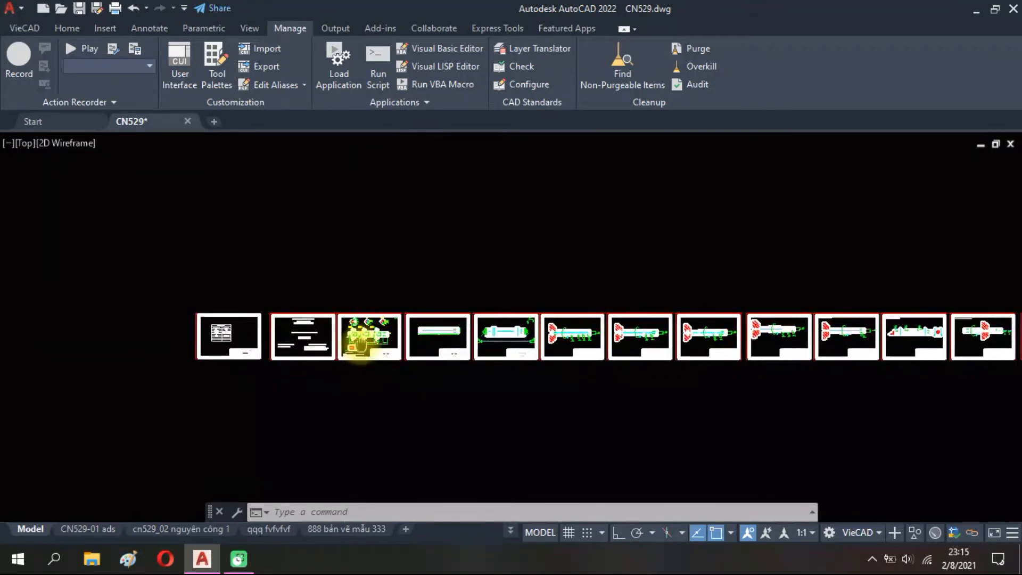
scroll(250, 350, "up", 4)
left_click(205, 388)
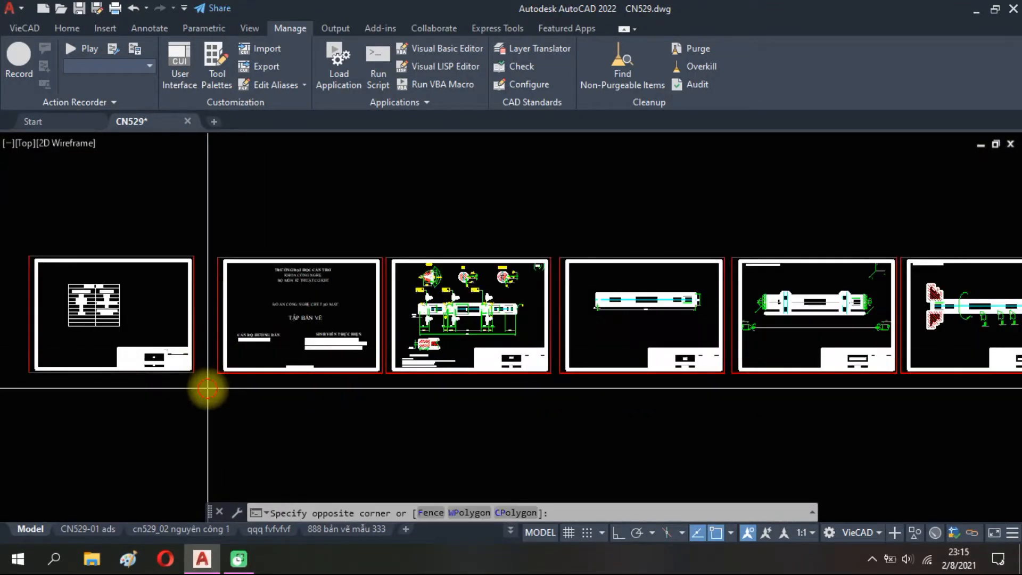
left_click(24, 234)
key("e")
key("space")
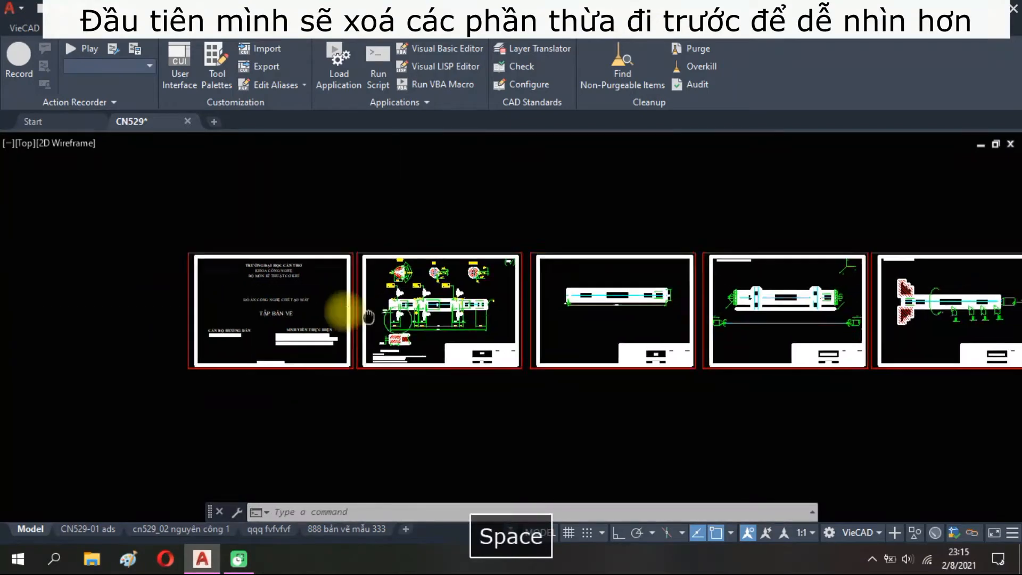
scroll(273, 319, "down", 4)
scroll(405, 376, "up", 2)
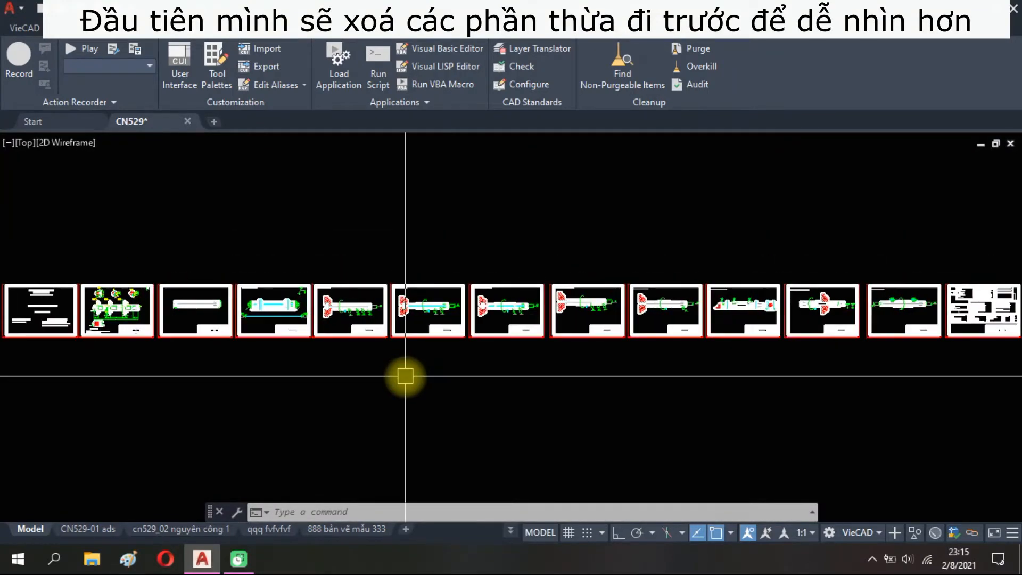
Delete the existing named layouts, from CN529-01 ads to 888 bản vẽ mẫu 333.
right_click(88, 531)
key("Return")
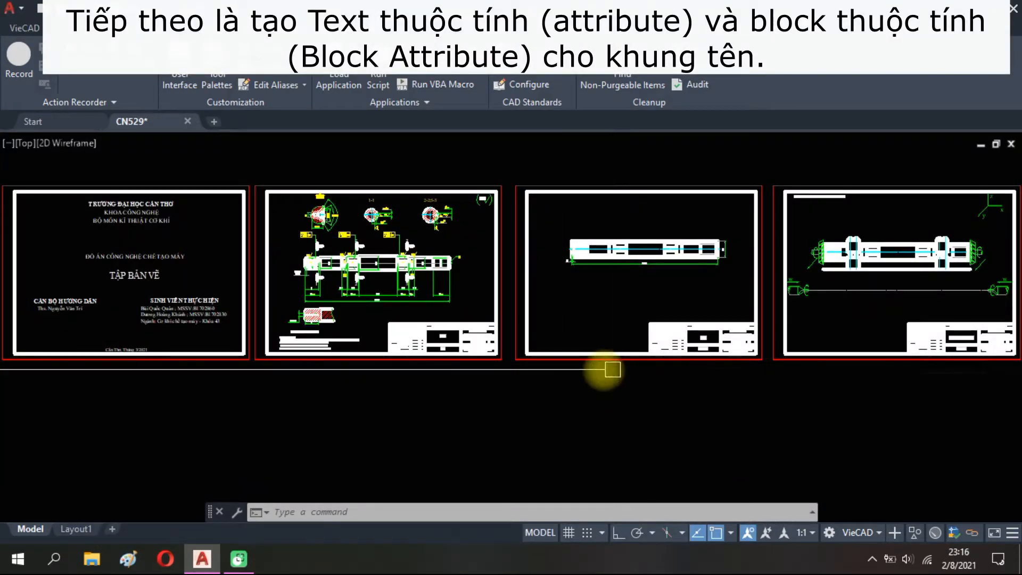
left_click(266, 297)
key("Escape")
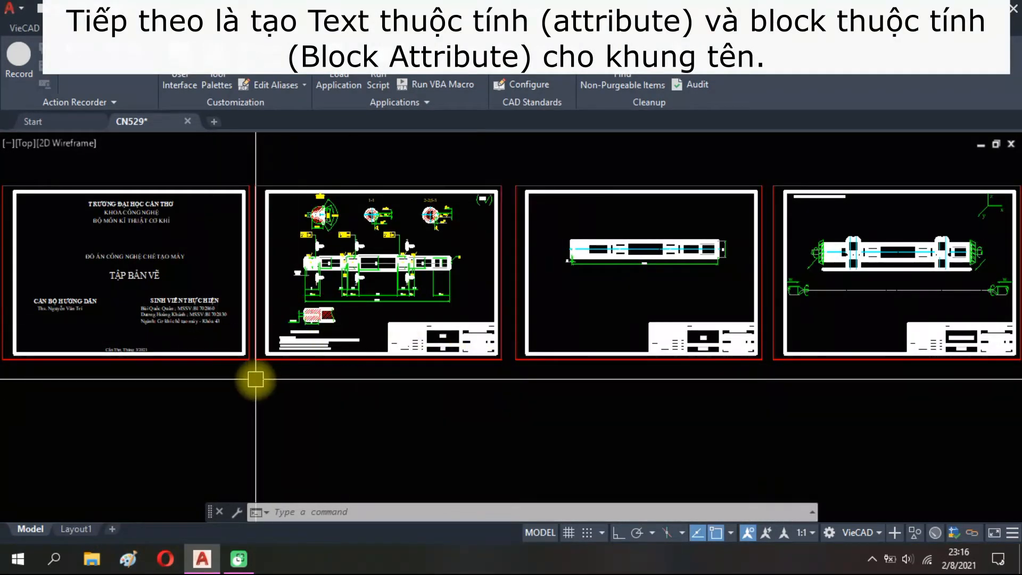
Examine the cover sheet and the title block of the second sheet.
middle_click_drag(197, 371, 237, 373)
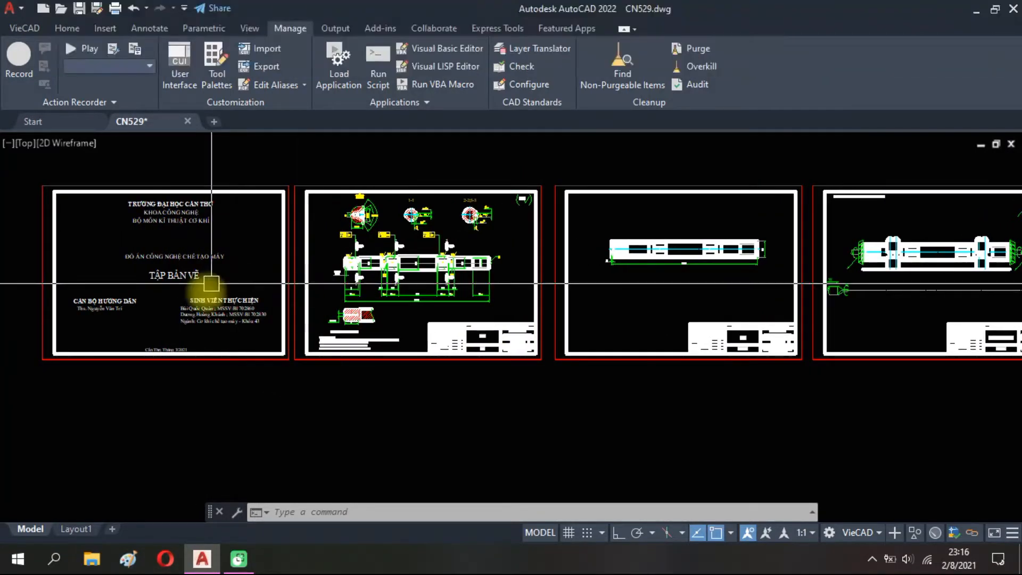
scroll(229, 320, "up", 5)
scroll(368, 343, "down", 5)
scroll(469, 359, "up", 5)
scroll(461, 363, "up", 3)
left_click(421, 332)
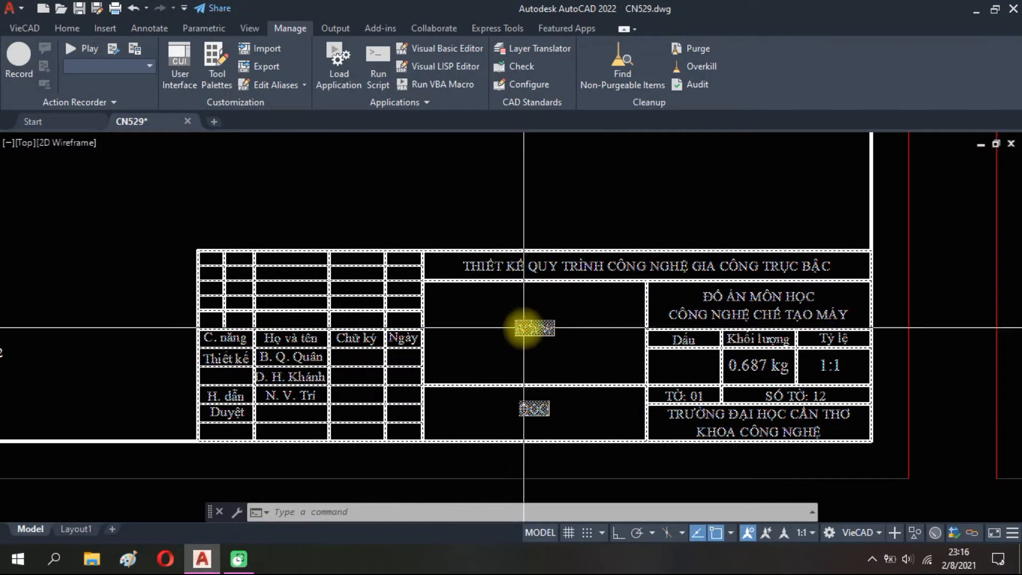
scroll(525, 327, "down", 6)
left_click(468, 342)
left_click(449, 299)
middle_click_drag(463, 379, 463, 287)
type("m")
key("space")
left_click(440, 364)
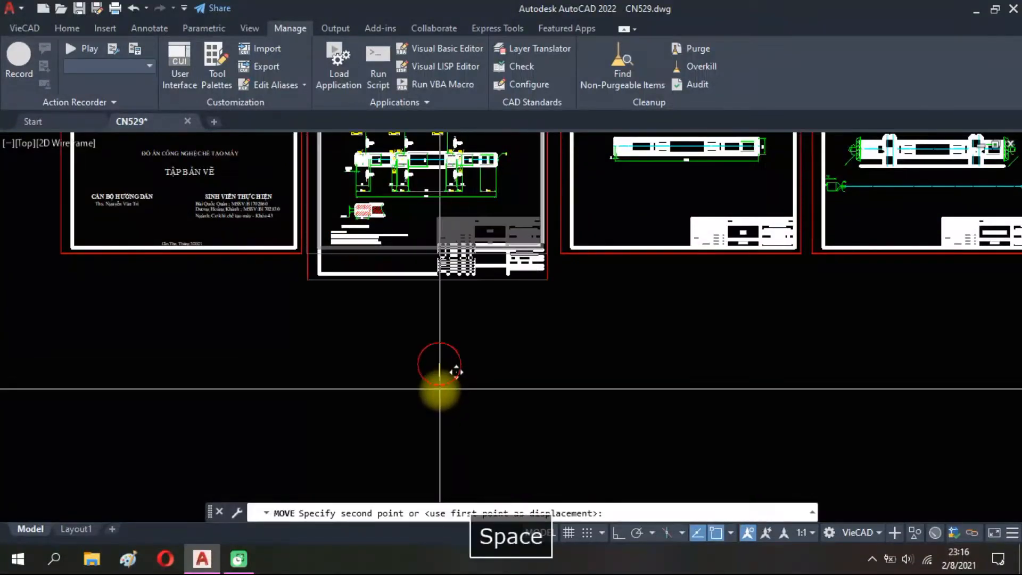
key("Escape")
Copy the second sheet's frame and title block into the empty area below the row of sheets.
left_click(472, 324)
left_click(463, 229)
type("co")
key("space")
left_click(476, 285)
scroll(469, 373, "down", 4)
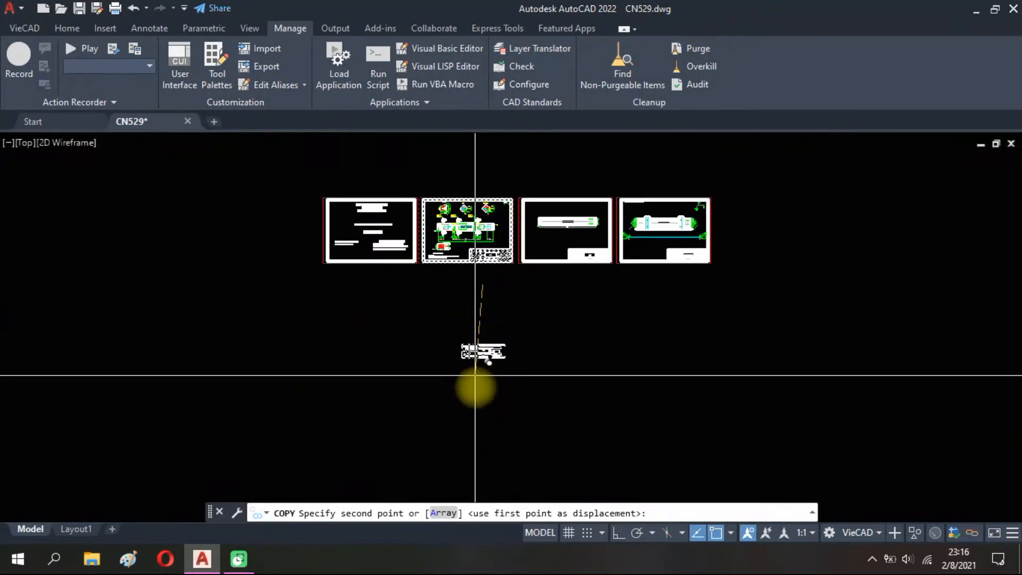
left_click(491, 387)
key("Escape")
Explode the copied frame block into separate title block lines and texts.
scroll(491, 387, "up", 4)
left_click(495, 338)
left_click(433, 155)
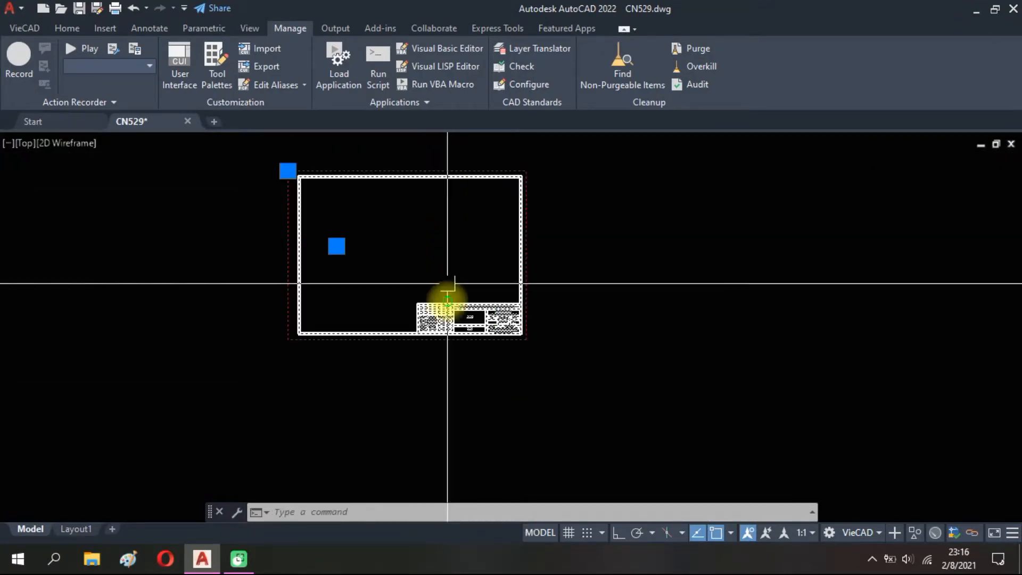
key("space")
scroll(456, 362, "up", 5)
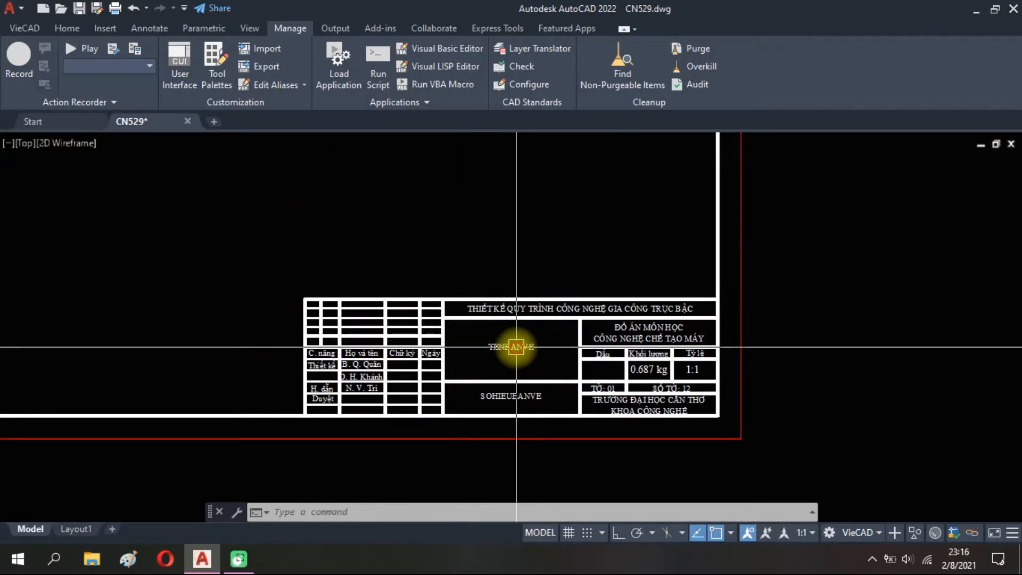
Erase the old TENBANVE and SOHIEUBANVE tags from the copied title block.
left_click(505, 397)
scroll(508, 394, "up", 3)
key("e")
key("space")
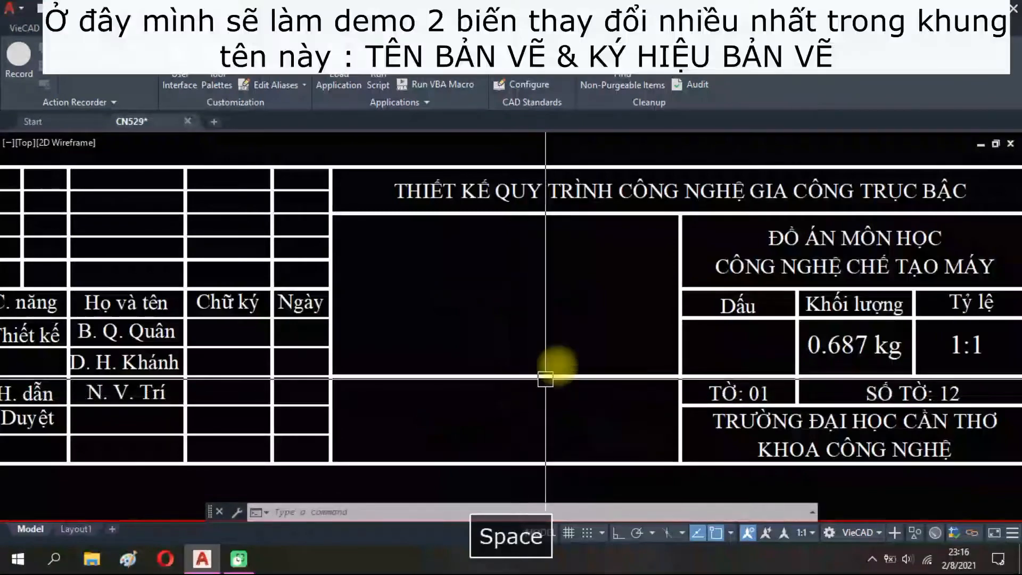
scroll(448, 338, "up", 1)
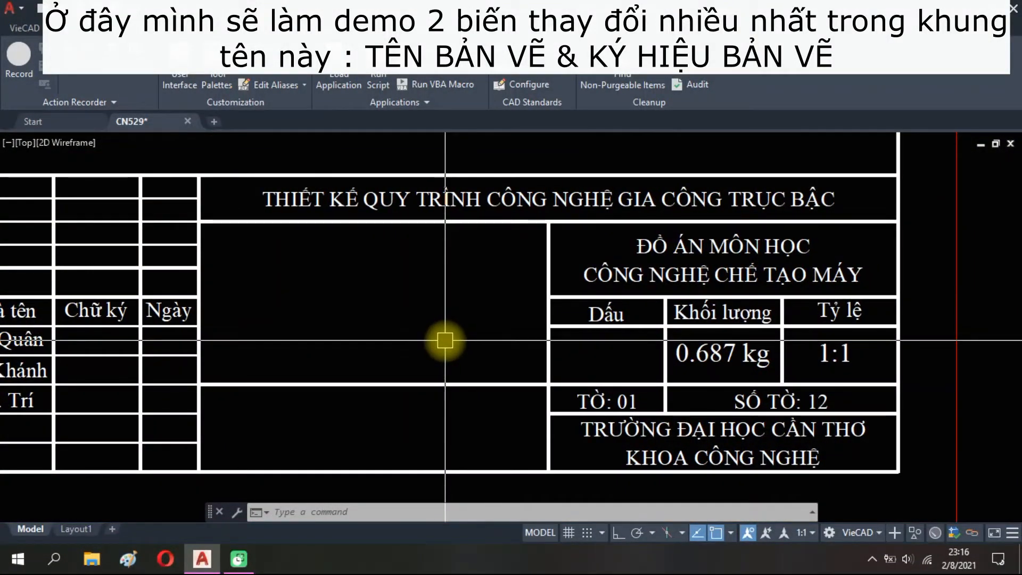
Define an attribute with the tag TEN_BAN_VE, Middle center justification and the style1 text style.
mouse_move(393, 340)
middle_mouse_down()
mouse_move(435, 340)
mouse_move(414, 327)
middle_mouse_up()
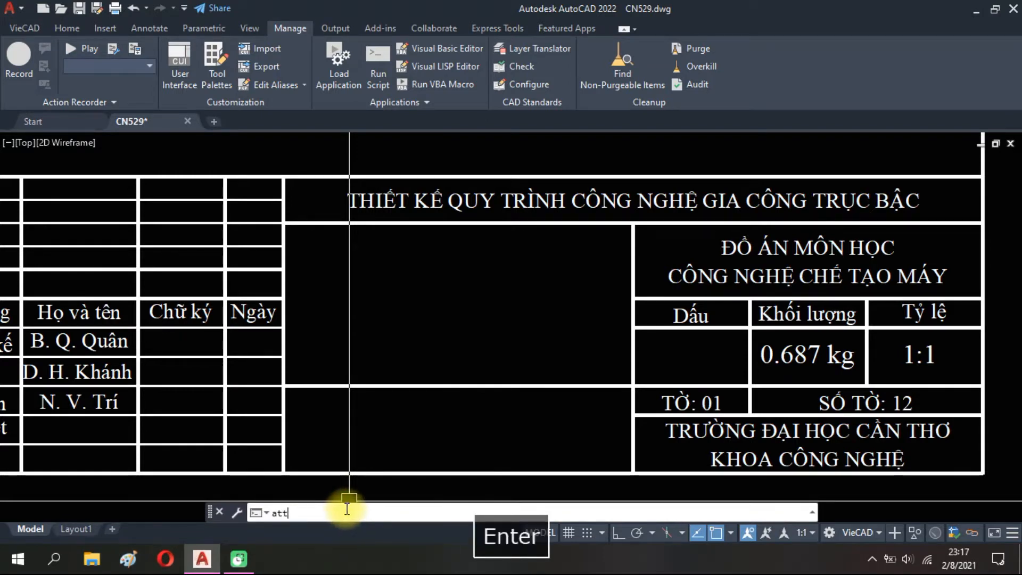
key("Return")
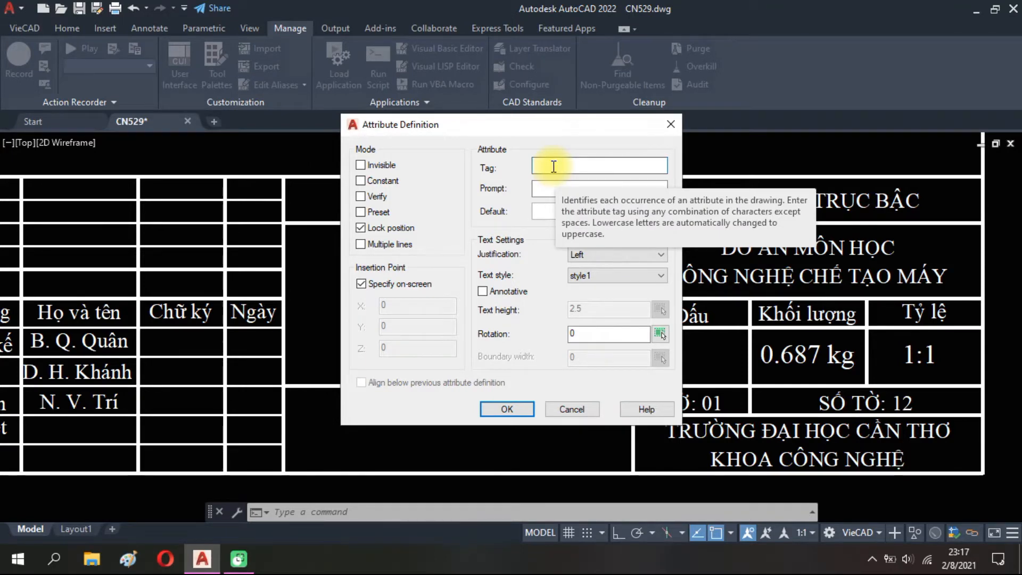
left_click(554, 167)
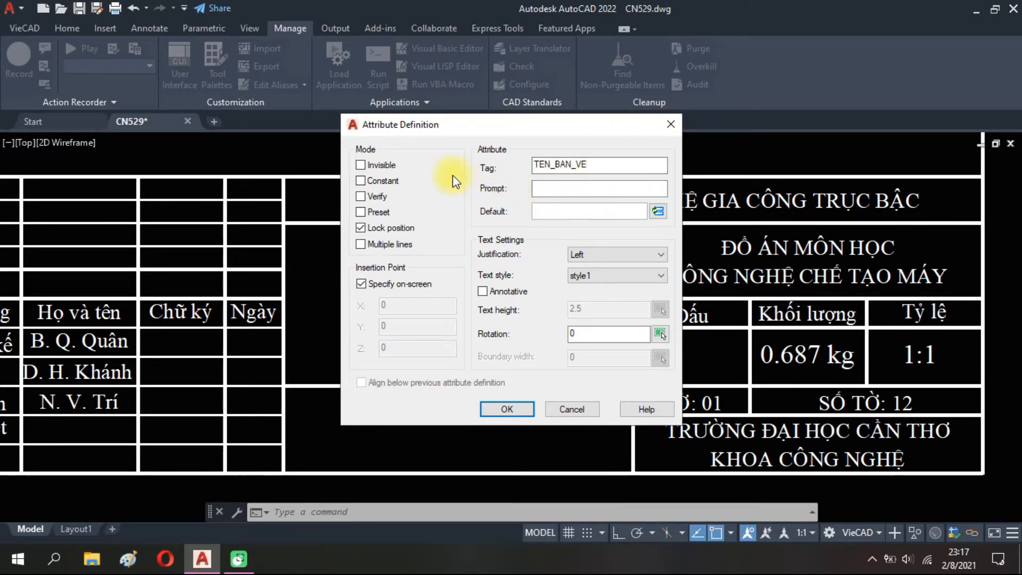
mouse_move(571, 133)
left_mouse_down()
mouse_move(626, 124)
mouse_move(587, 129)
left_mouse_up()
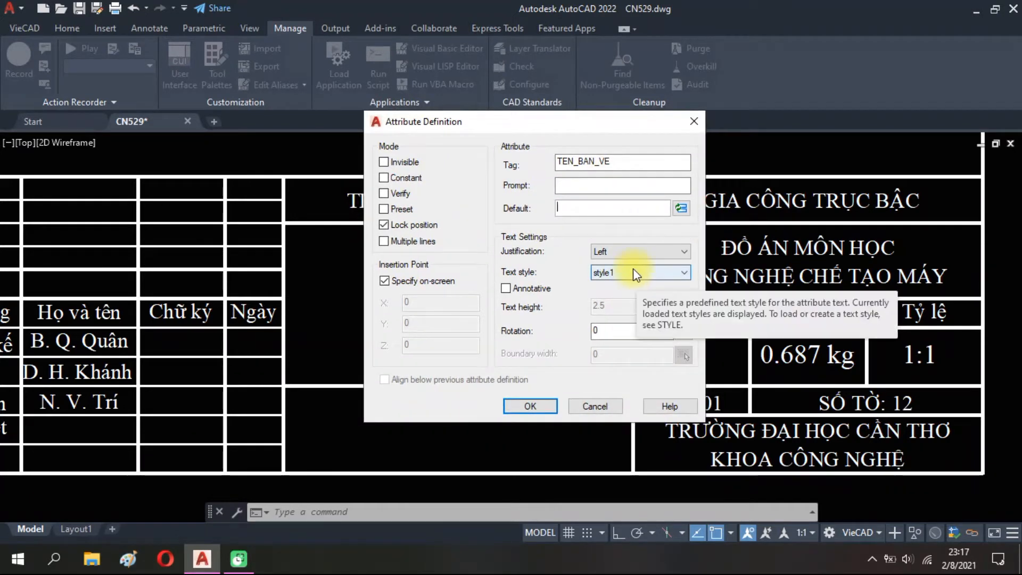
left_click(634, 270)
left_click(633, 270)
left_click(633, 253)
left_click(632, 363)
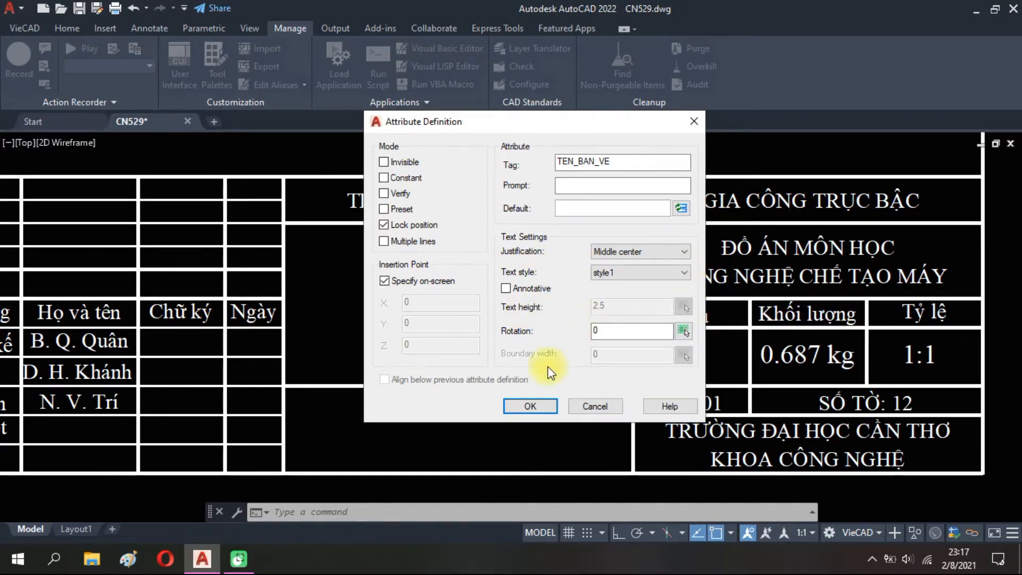
Place the TEN_BAN_VE attribute midway between opposite corners of the title block's empty drawing name cell.
left_click(530, 407)
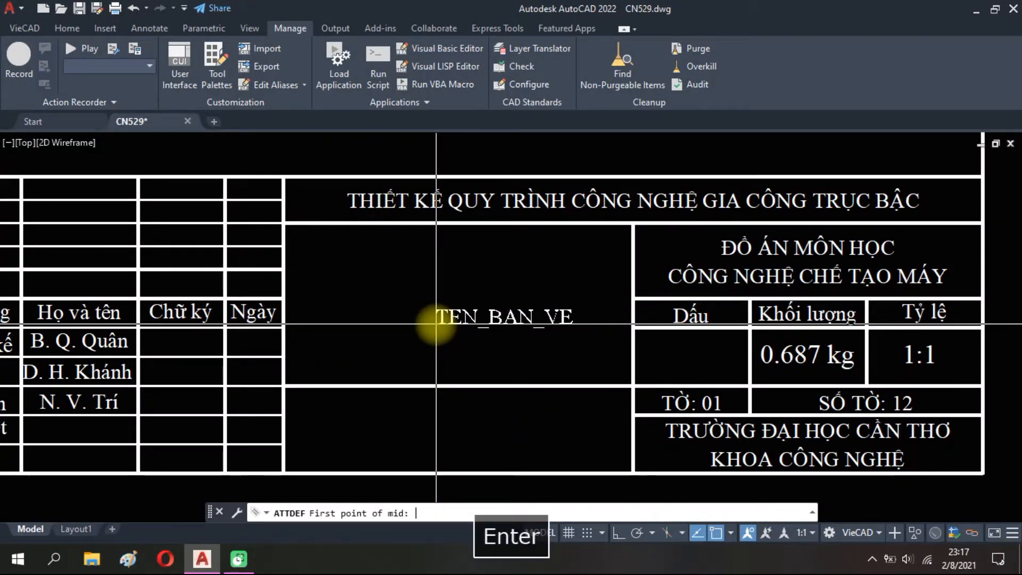
left_click(287, 222)
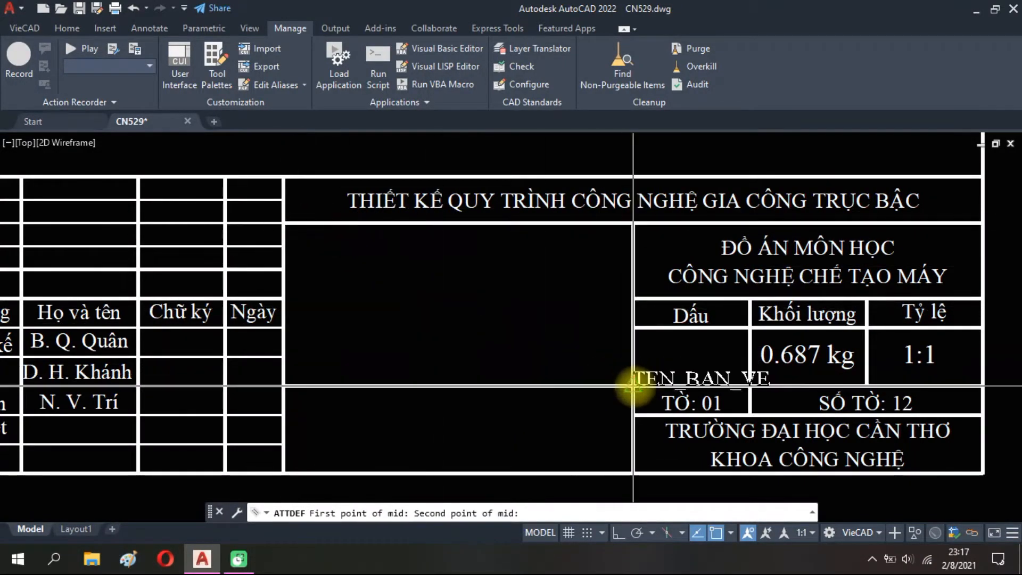
left_click(633, 385)
Define a second attribute with the tag SO_HIEU_BAN_VE and Middle center justification.
middle_click_drag(459, 388, 468, 346)
type("ATT")
key("Return")
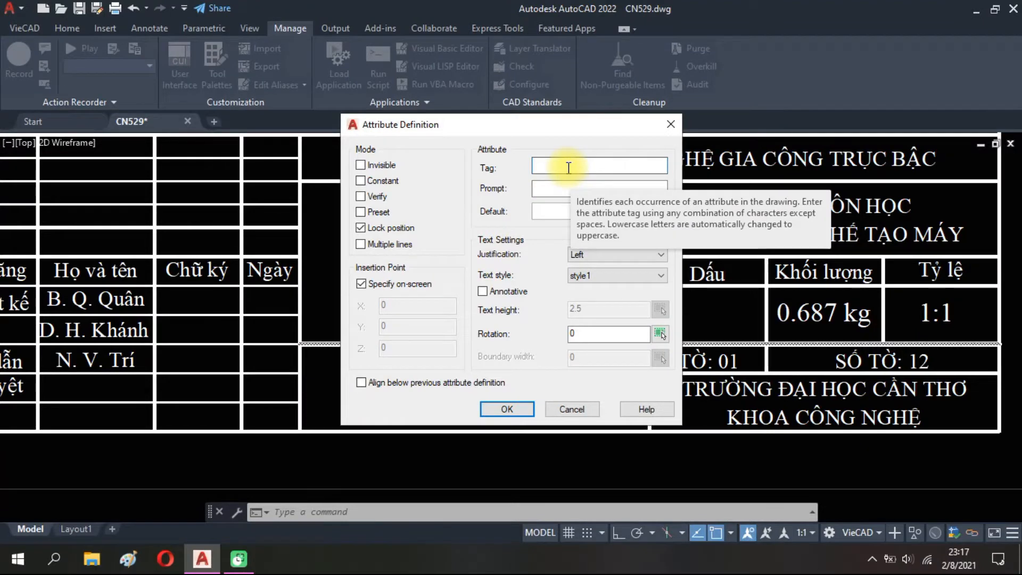
type("SO_HIEU_BEN_VE")
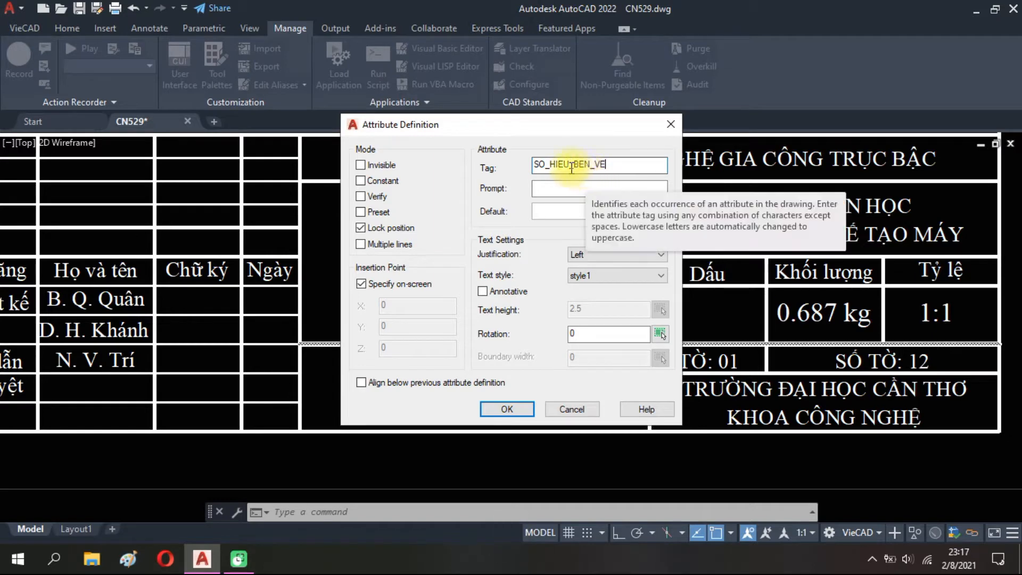
left_click(585, 167)
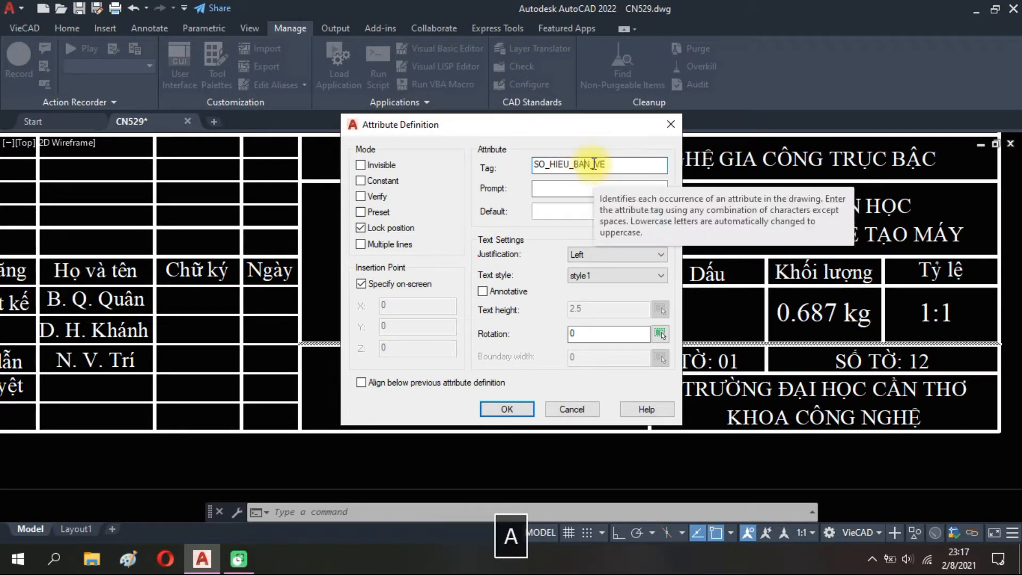
left_click(592, 254)
left_click(602, 367)
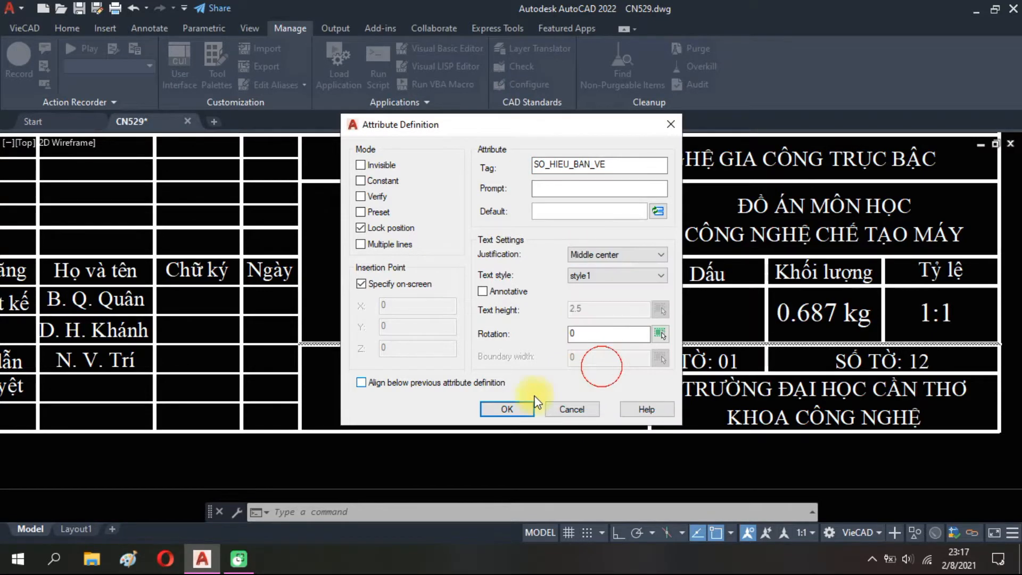
Place the SO_HIEU_BAN_VE attribute midway between opposite corners of the empty cell below the drawing name.
left_click(521, 408)
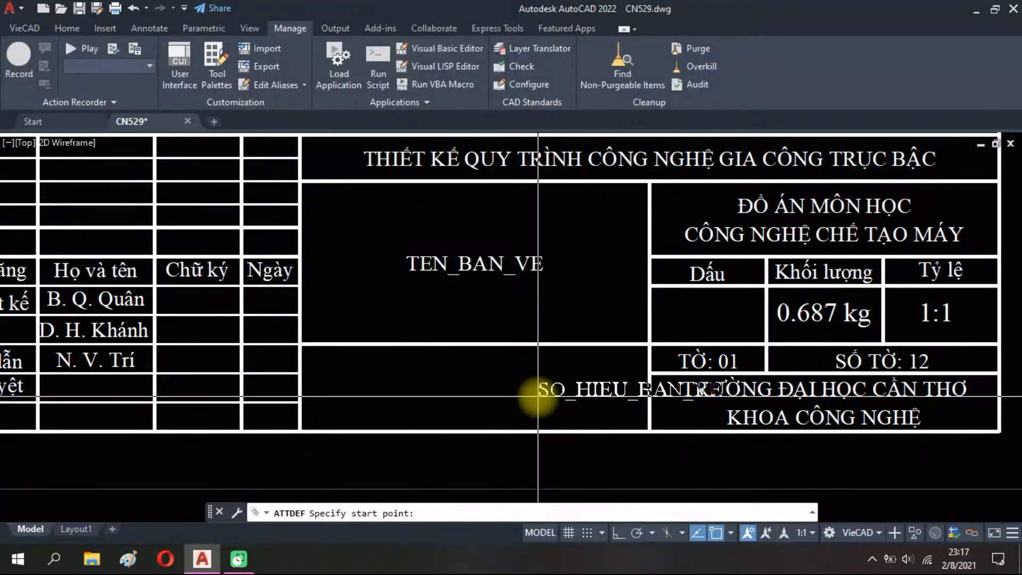
type("m2p")
key("Return")
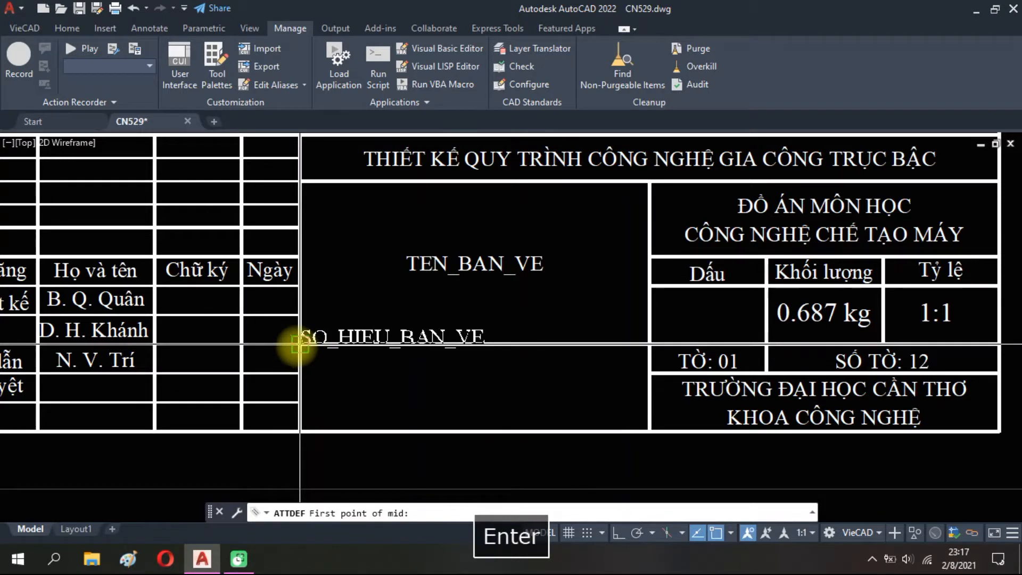
left_click(300, 345)
left_click(649, 429)
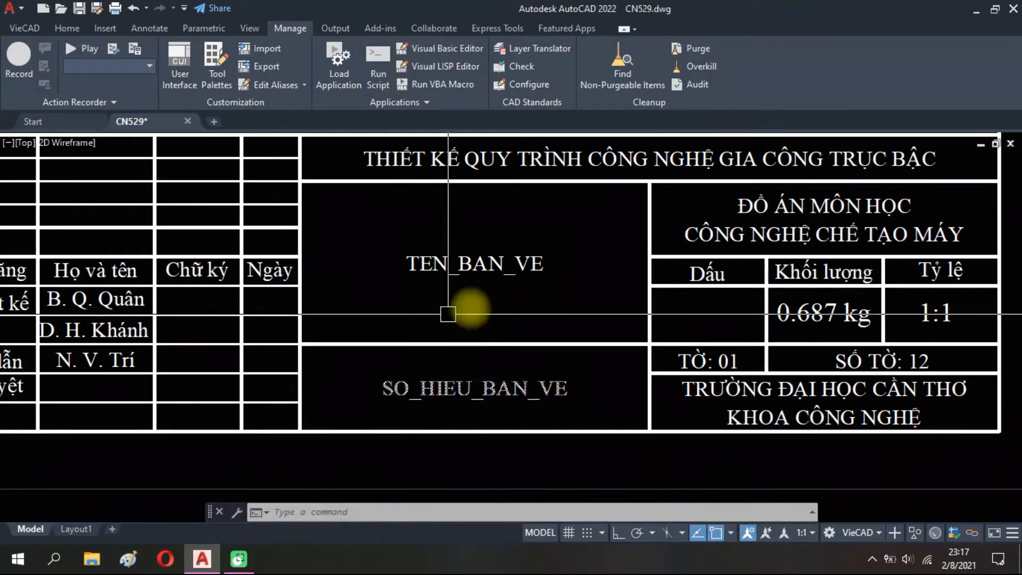
Check the definitions of the SO_HIEU_BAN_VE and TEN_BAN_VE attributes without changing them.
double_click(466, 391)
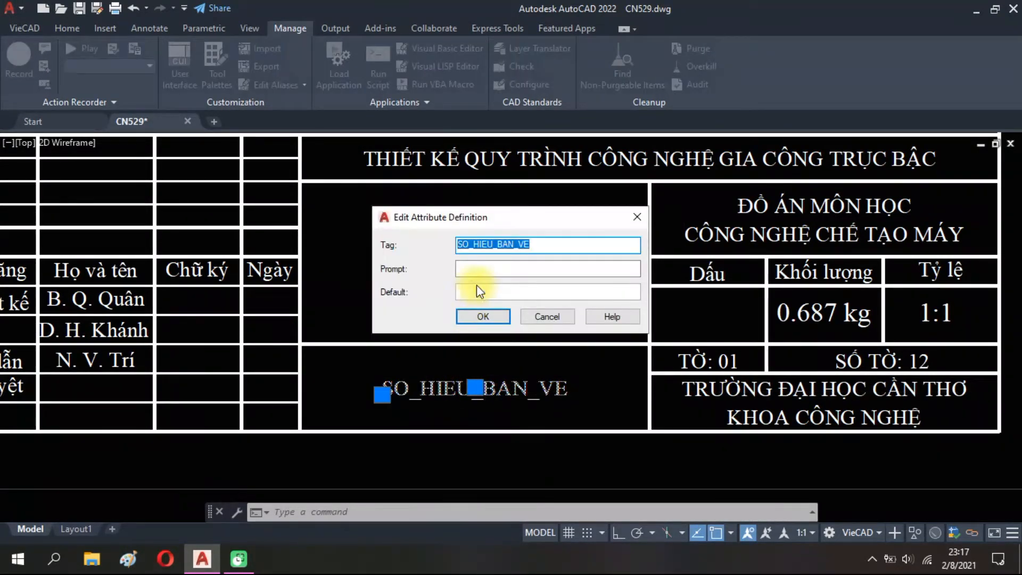
left_click(541, 318)
double_click(453, 327)
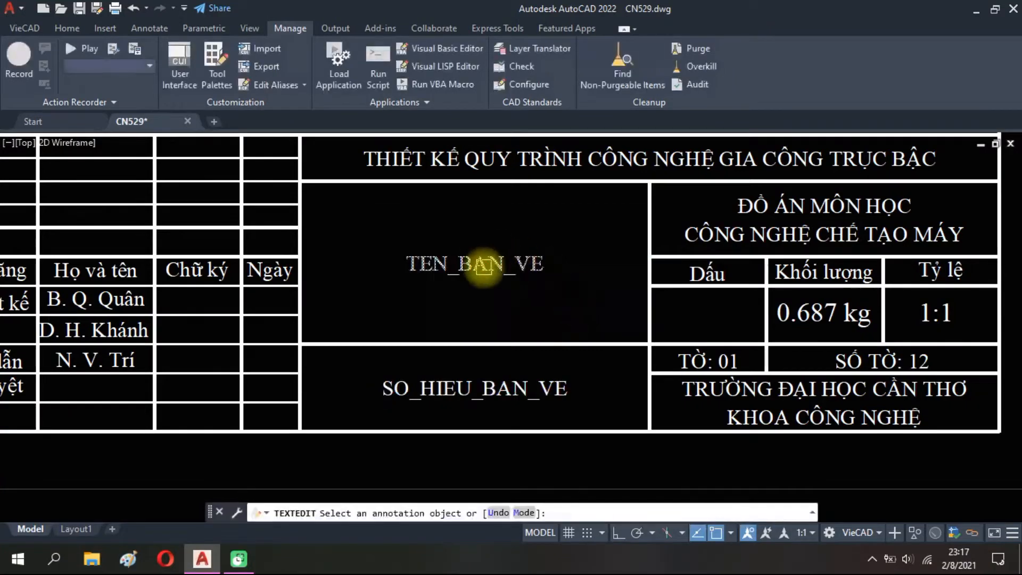
left_click(485, 268)
left_click(535, 317)
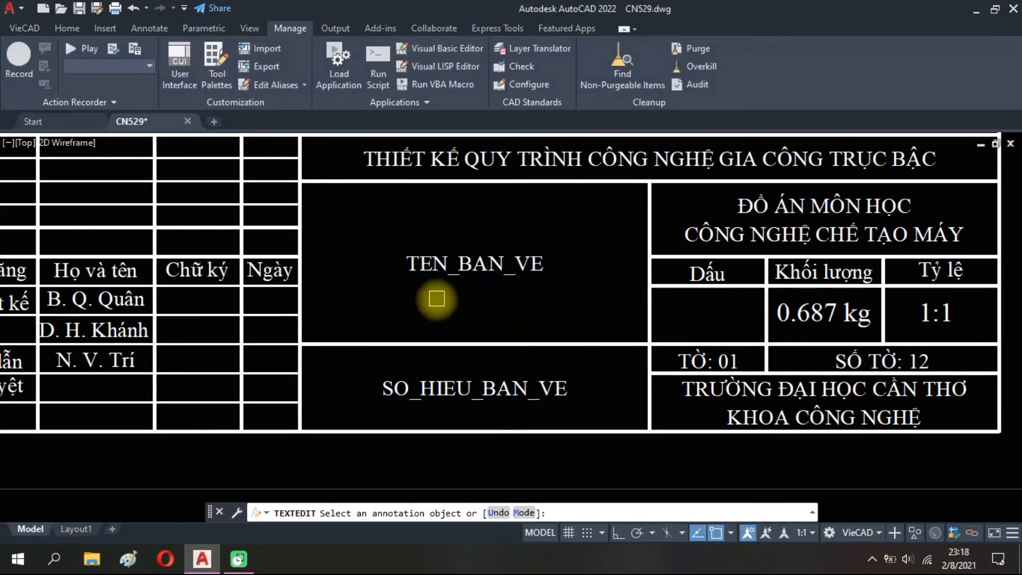
scroll(434, 296, "down", 6)
key("Escape")
Convert the drawing frame and title block with its attributes into a block named TEST_SSM, leaving both attribute values blank.
left_click(475, 415)
left_click(398, 302)
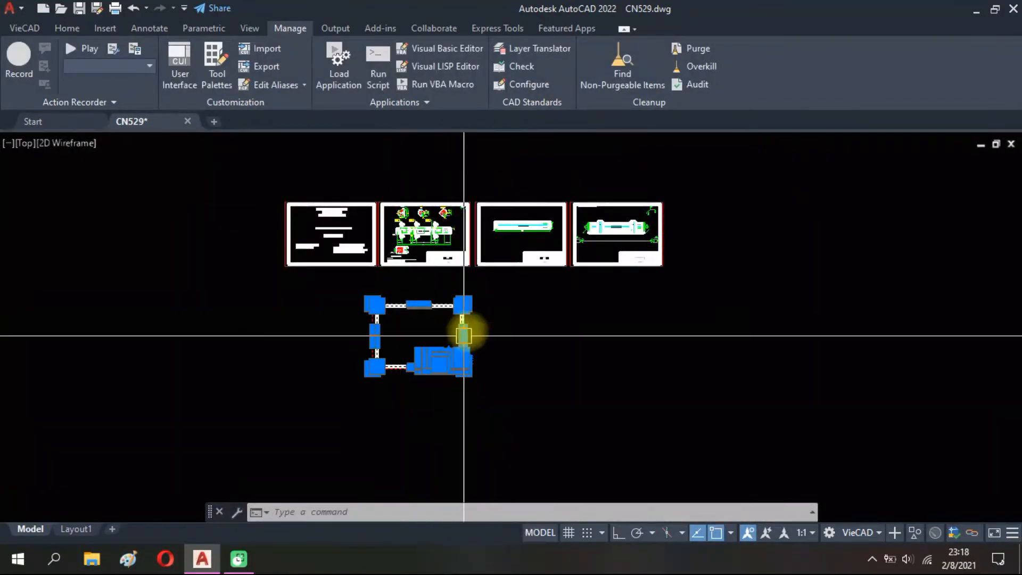
middle_click_drag(464, 326, 455, 304)
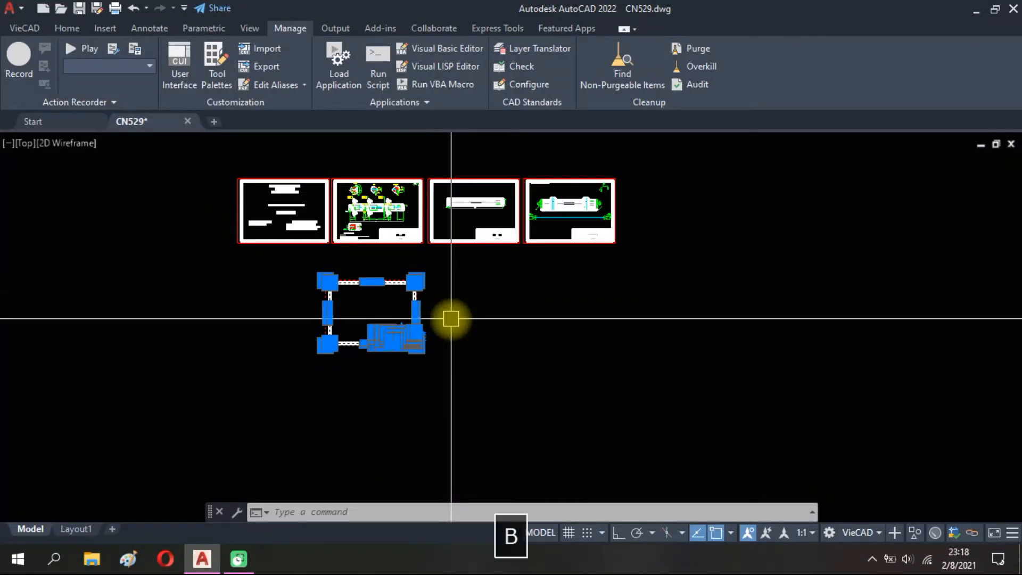
type("b")
key("Return")
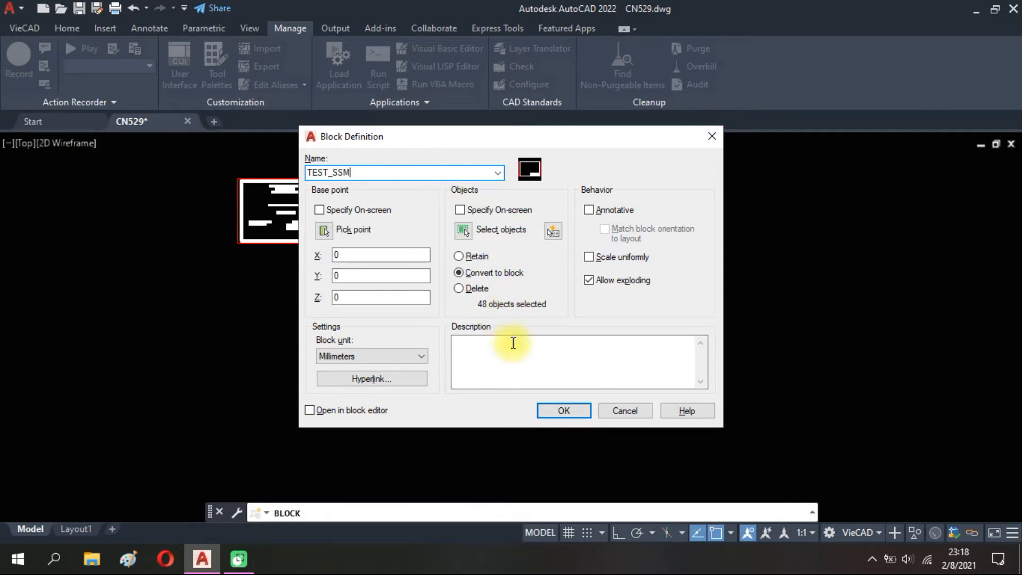
left_click(563, 411)
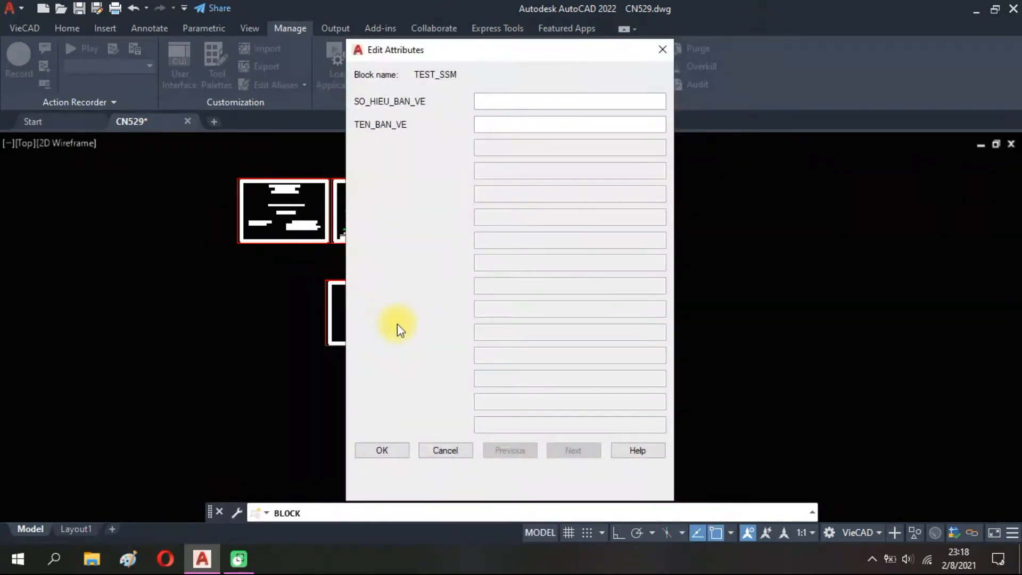
left_click(407, 446)
Set both the TEN_BAN_VE and SO_HIEU_BAN_VE attributes of the TEST_SSM block to TEST.
scroll(384, 320, "up", 5)
scroll(378, 391, "up", 2)
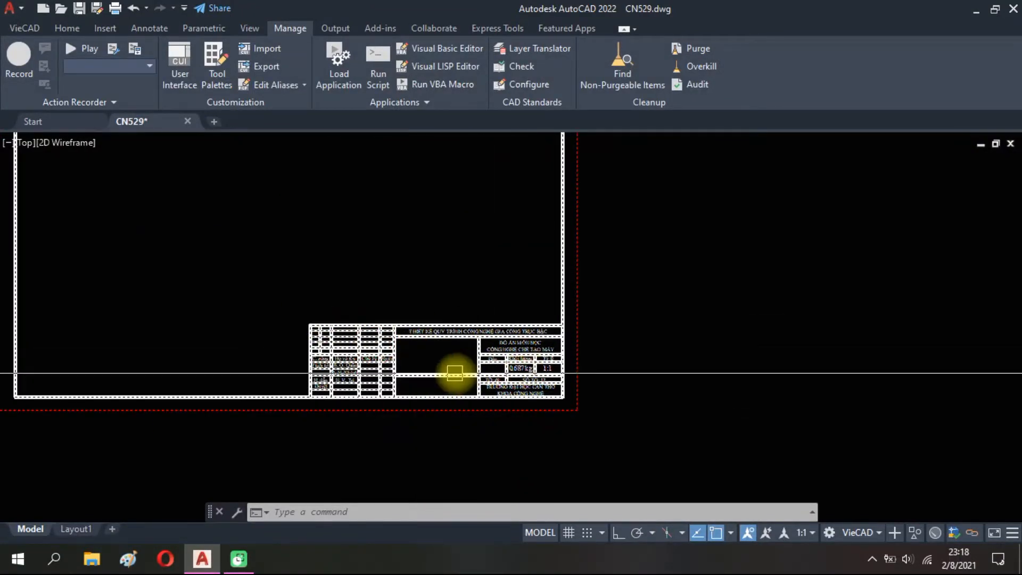
scroll(368, 375, "up", 4)
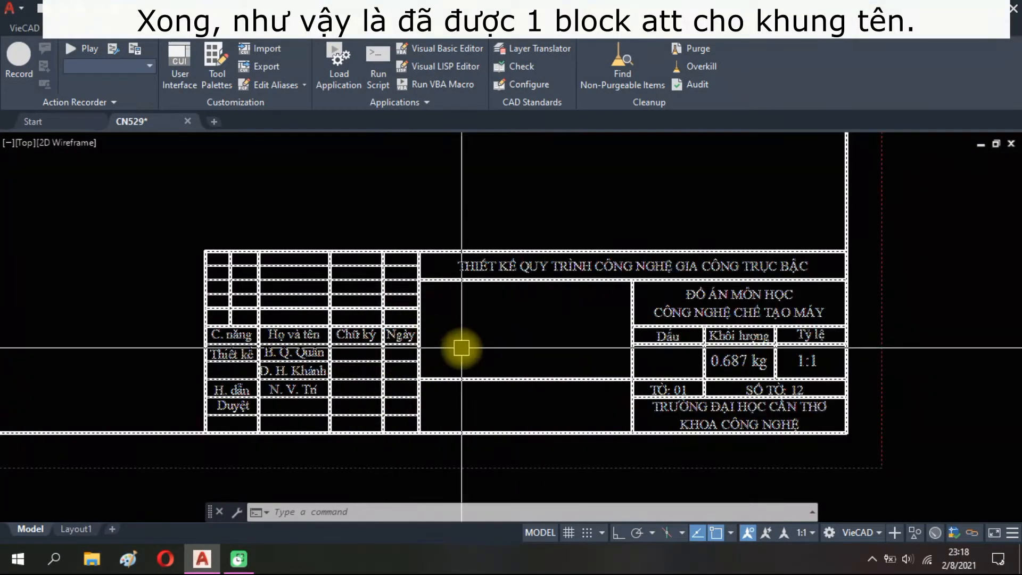
scroll(451, 356, "down", 4)
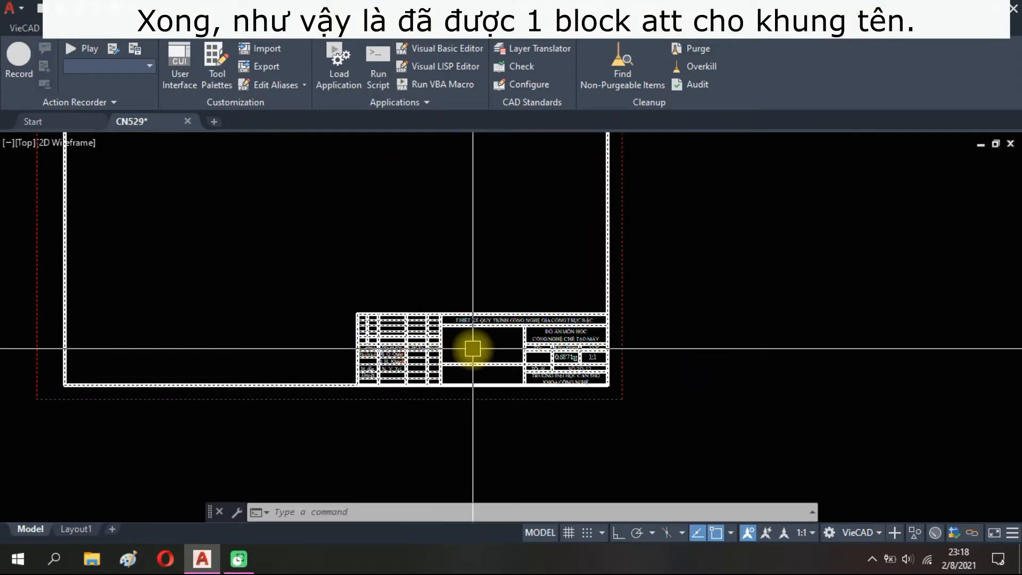
middle_click_drag(434, 338, 395, 401)
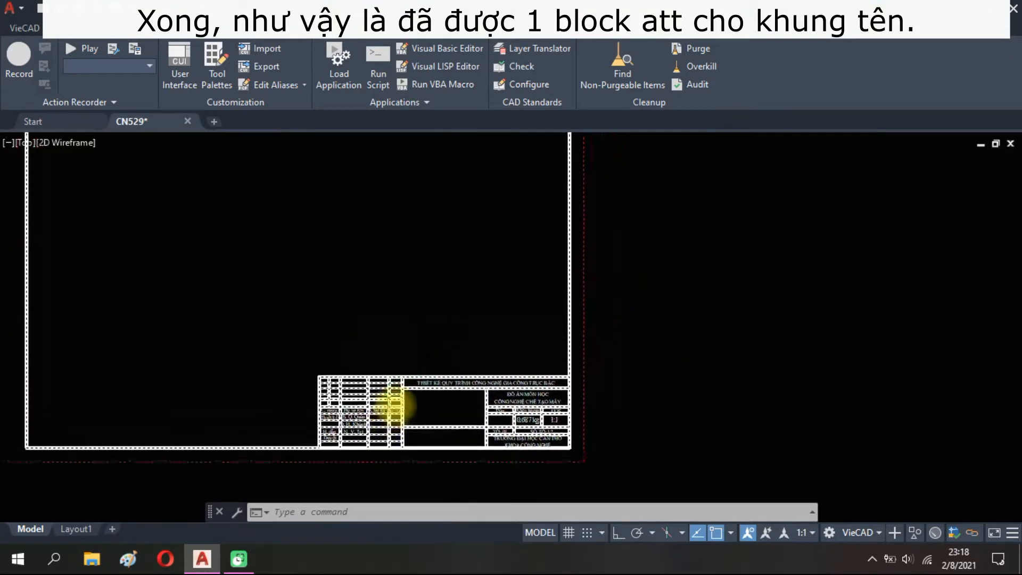
double_click(571, 319)
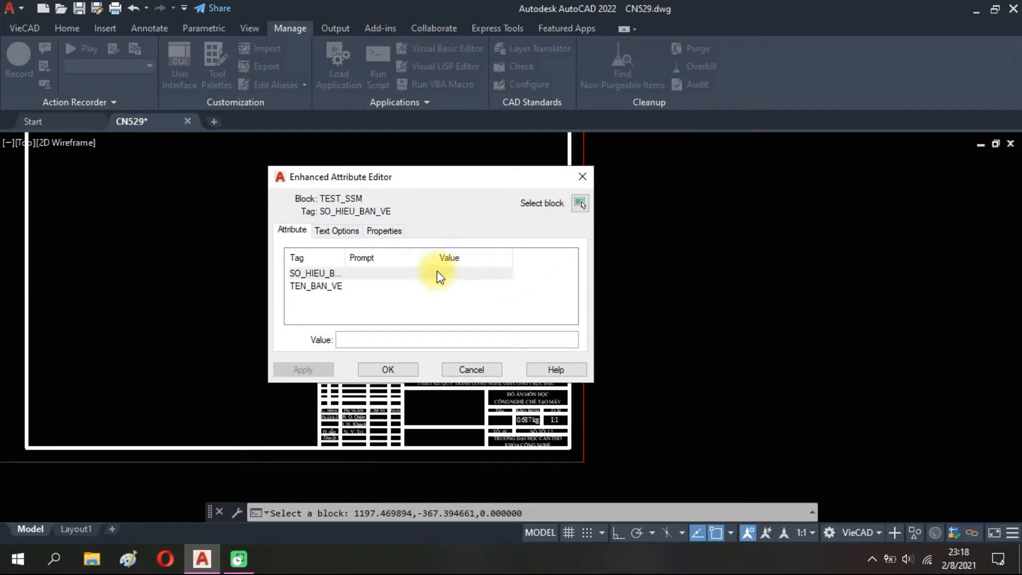
left_click(342, 287)
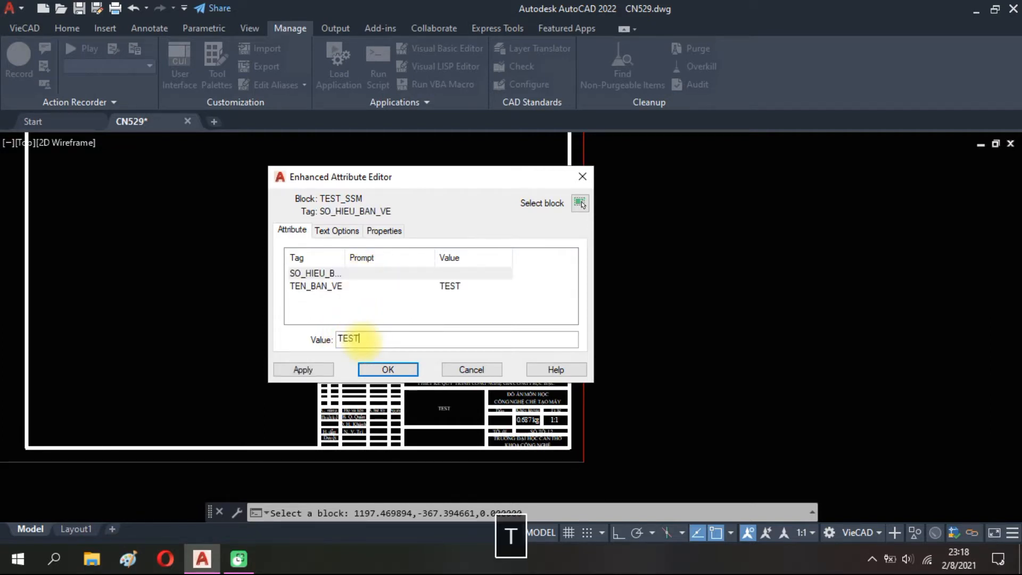
left_click(392, 366)
scroll(496, 446, "up", 5)
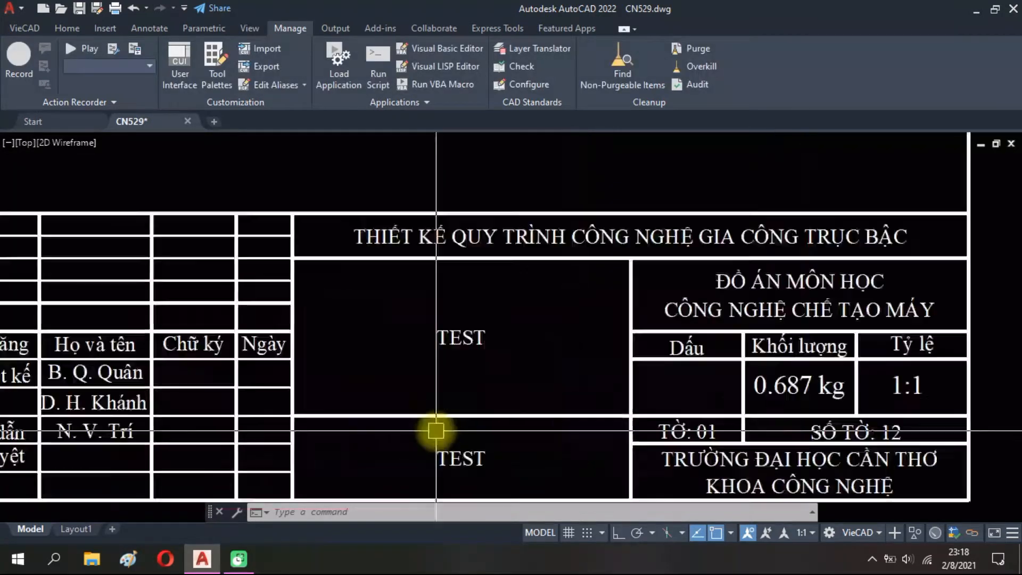
Delete the old frames and title blocks around the second, third and fourth drawings, keeping the drawing content.
scroll(413, 281, "down", 10)
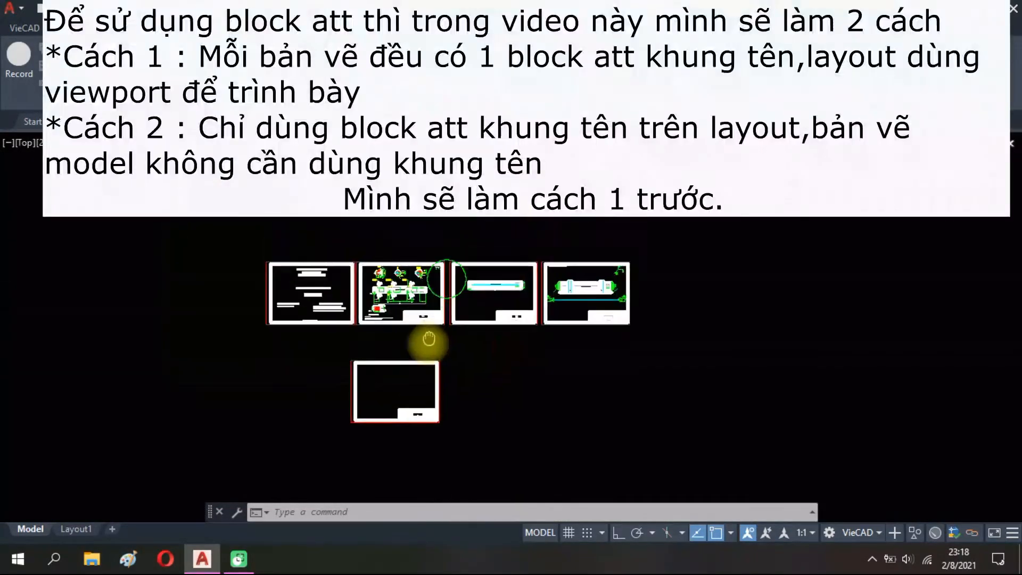
scroll(451, 376, "up", 3)
left_click(454, 393)
left_click(431, 292)
middle_click_drag(483, 355, 379, 346)
left_click(709, 401)
left_click(641, 277)
middle_click_drag(712, 346, 442, 349)
left_click(814, 401)
left_click(738, 282)
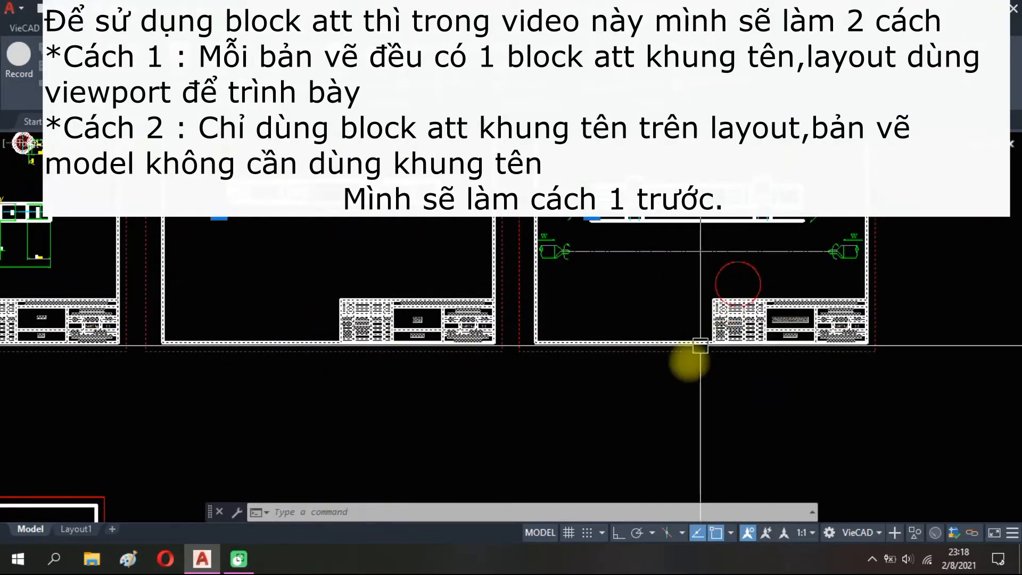
key("space")
scroll(650, 411, "down", 5)
scroll(554, 402, "down", 2)
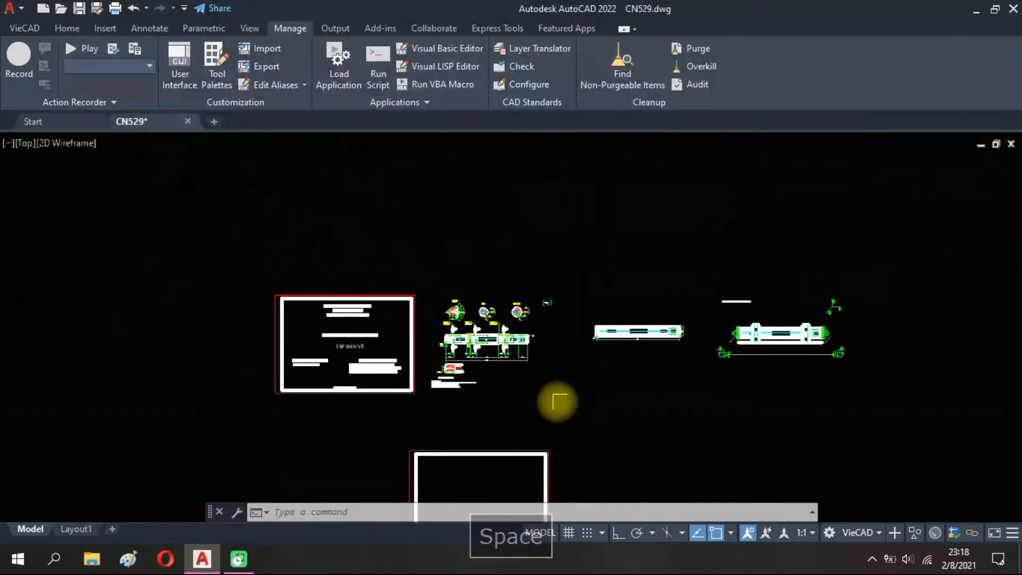
middle_click_drag(542, 396, 434, 327)
scroll(628, 216, "up", 2)
scroll(662, 319, "up", 2)
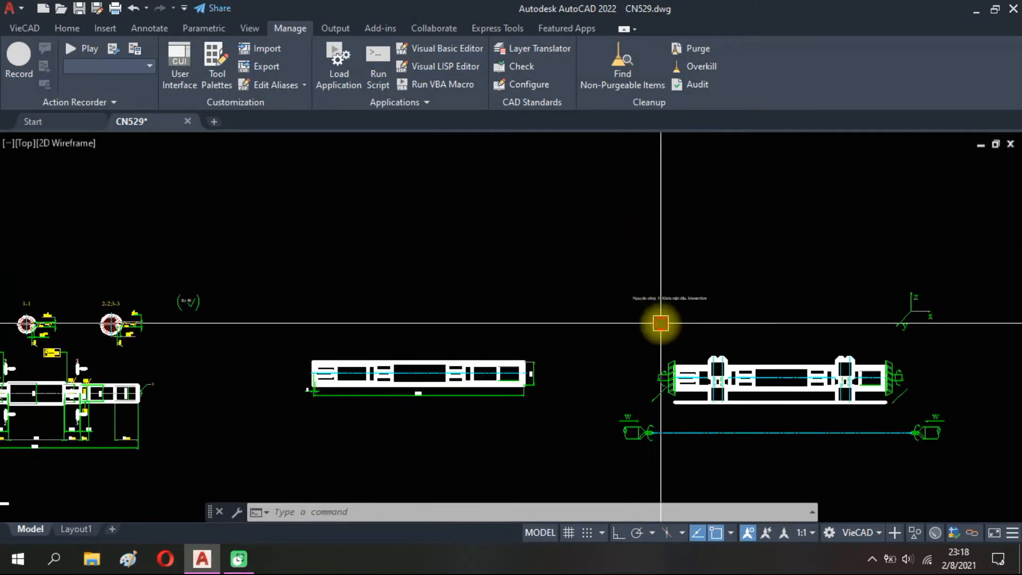
key("Escape")
Move the TEST_SSM block by its frame's upper-left corner around the second drawing, aligned with the cover sheet's top edge.
scroll(585, 299, "down", 5)
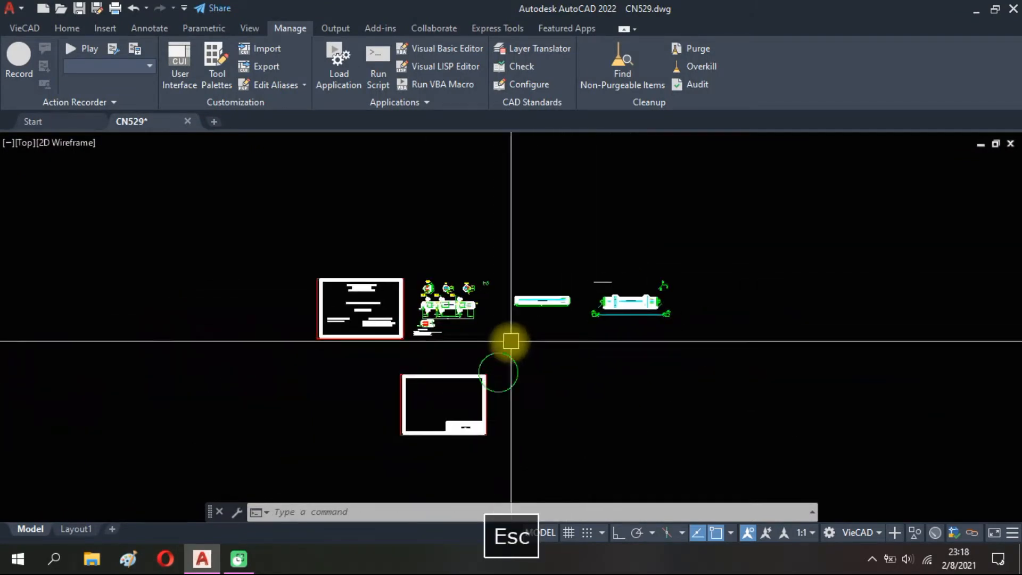
left_click(476, 467)
left_click(468, 433)
type("m")
key("space")
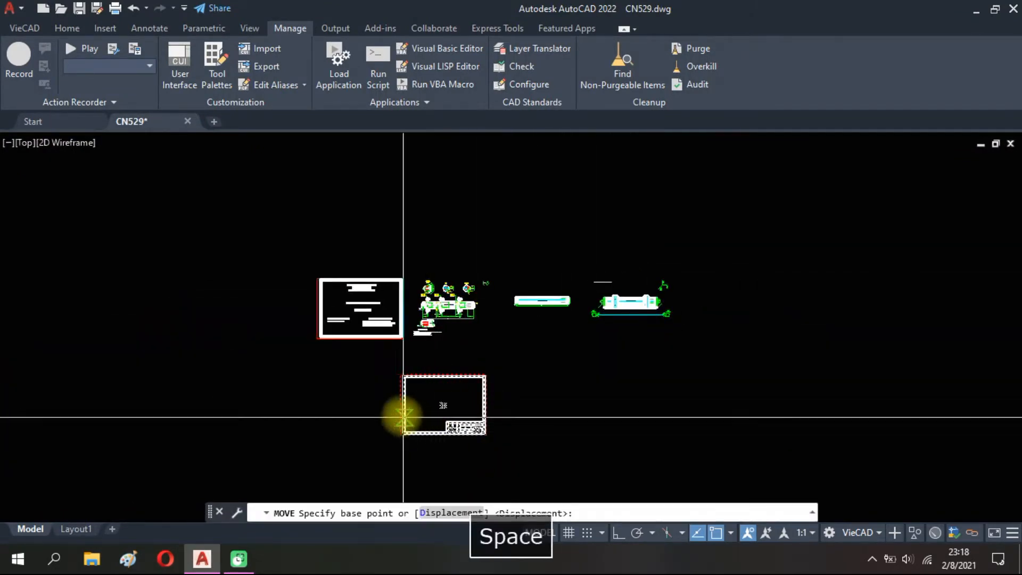
left_click(401, 375)
scroll(414, 276, "up", 4)
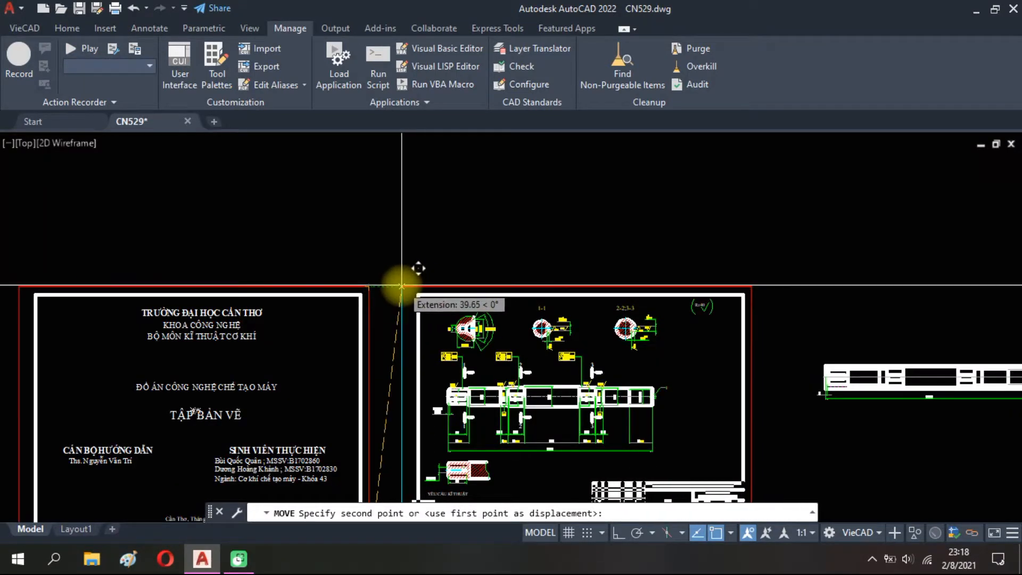
left_click(399, 285)
middle_click_drag(603, 301, 409, 219)
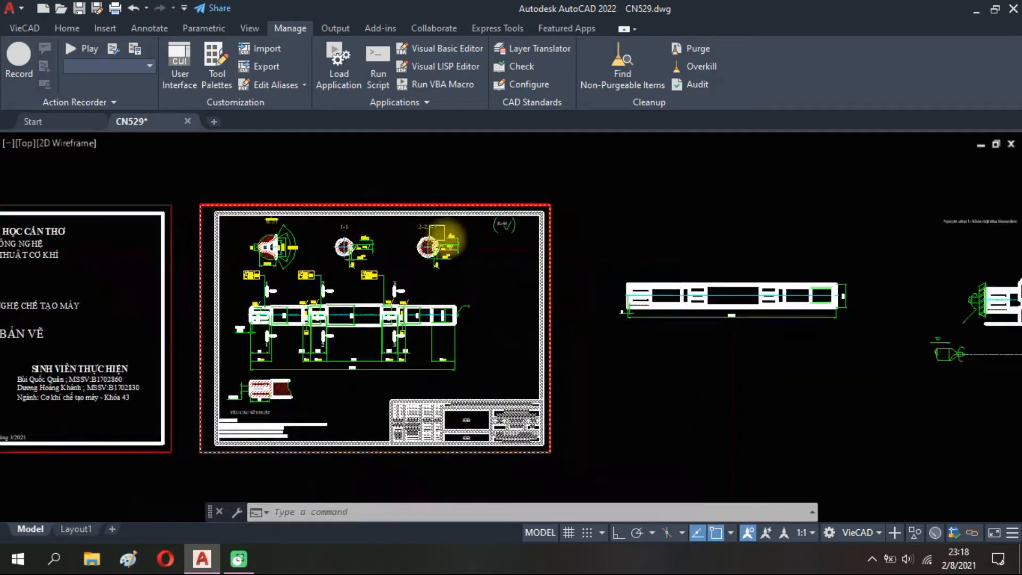
scroll(552, 317, "down", 2)
key("Escape")
Copy the TEST_SSM block horizontally from the second drawing to the third and fourth drawings.
left_click(382, 472)
left_click(372, 371)
middle_click_drag(411, 388, 374, 379)
type("co")
key("Return")
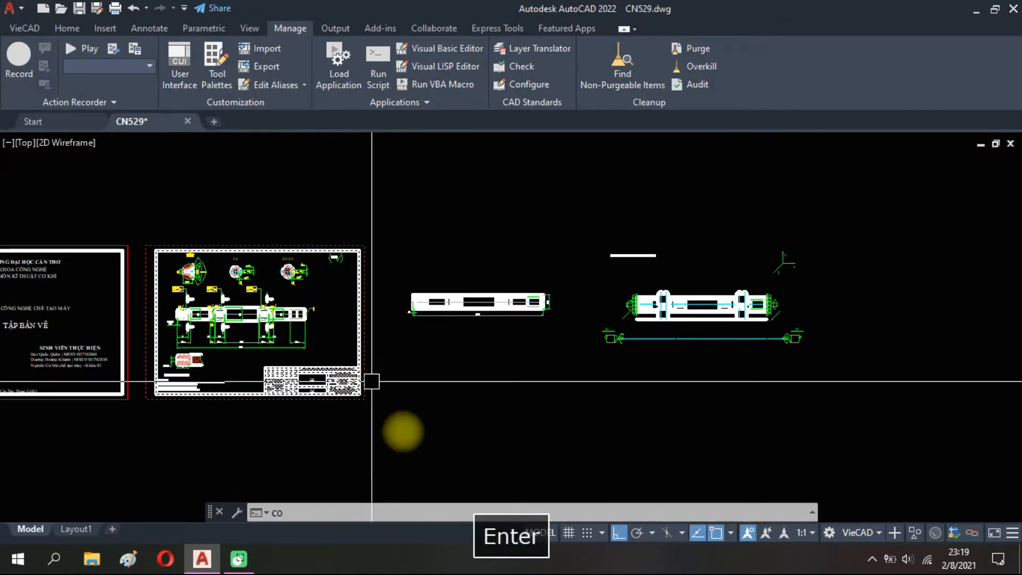
left_click(409, 436)
left_click(642, 430)
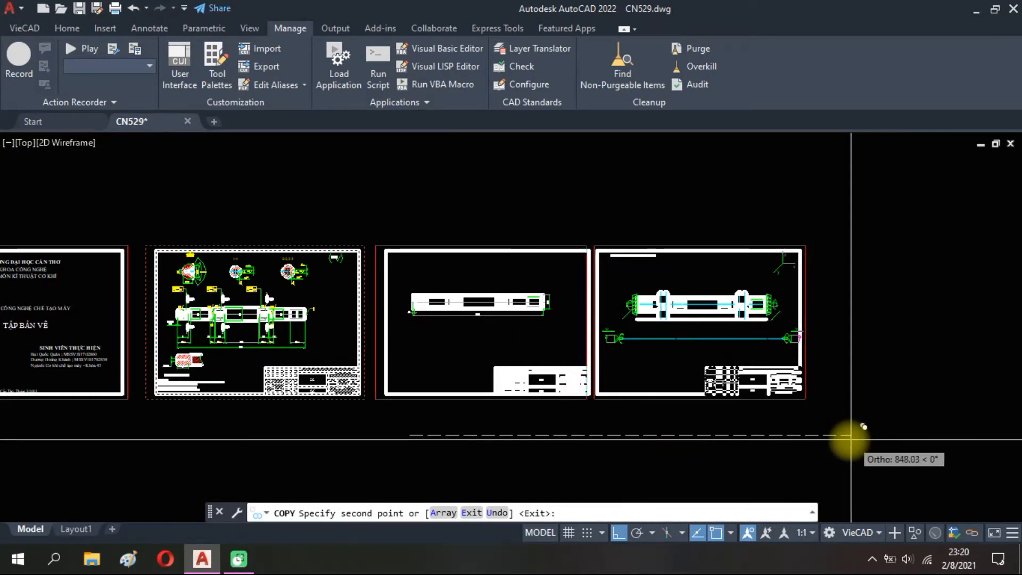
scroll(851, 439, "up", 2)
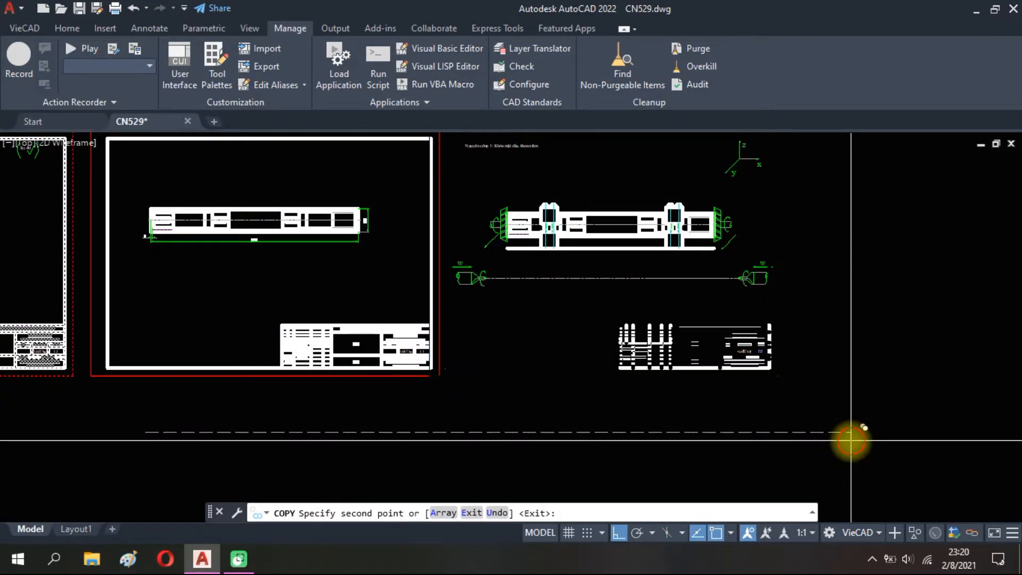
key("Escape")
Move the fourth drawing together with its frame horizontally away from the third sheet to leave a gap.
scroll(746, 434, "down", 2)
left_click(768, 447)
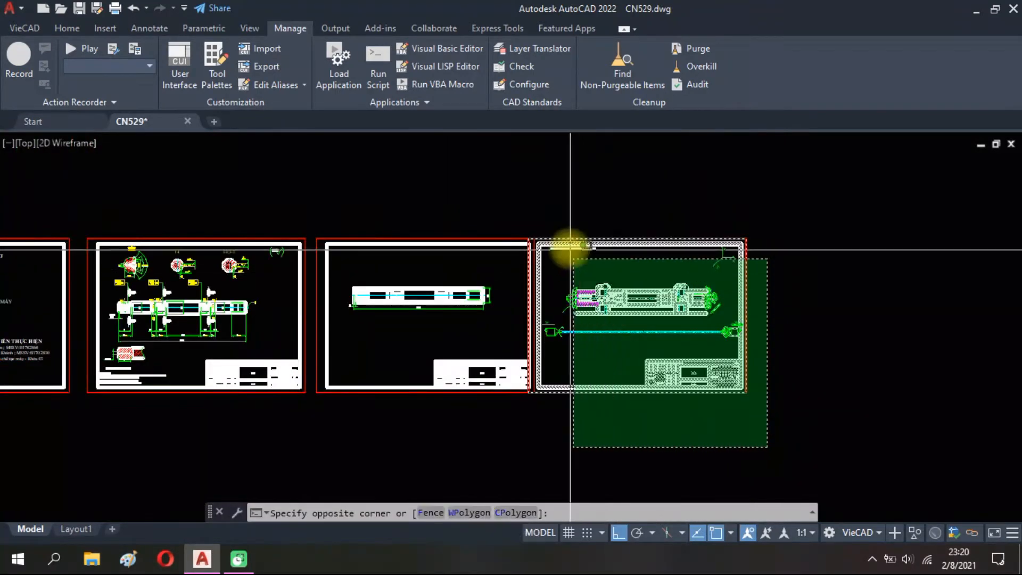
left_click(543, 206)
middle_click_drag(719, 292, 537, 255)
type("m")
key("space")
left_click(664, 341)
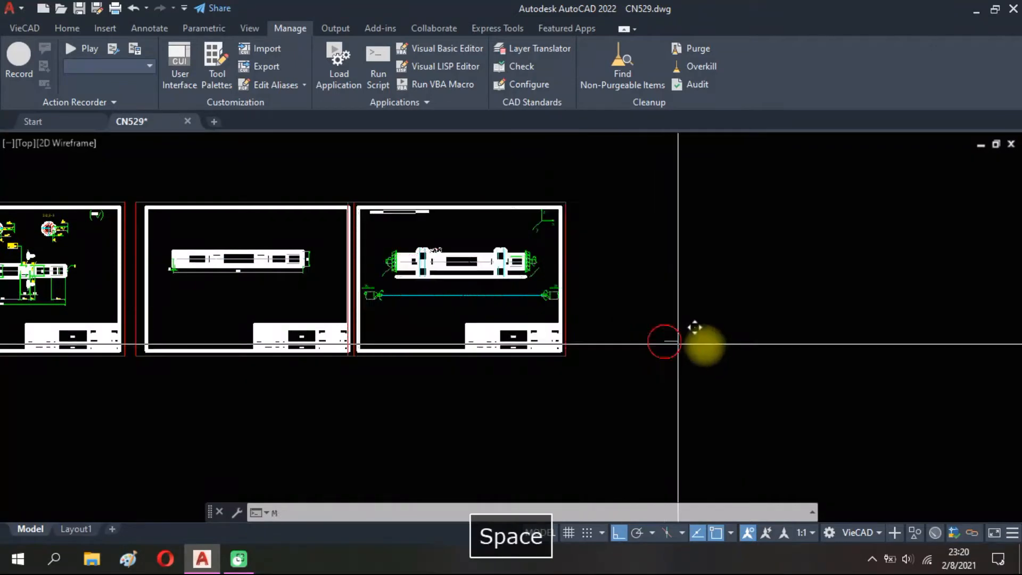
left_click(718, 347)
scroll(419, 212, "up", 4)
scroll(365, 253, "down", 3)
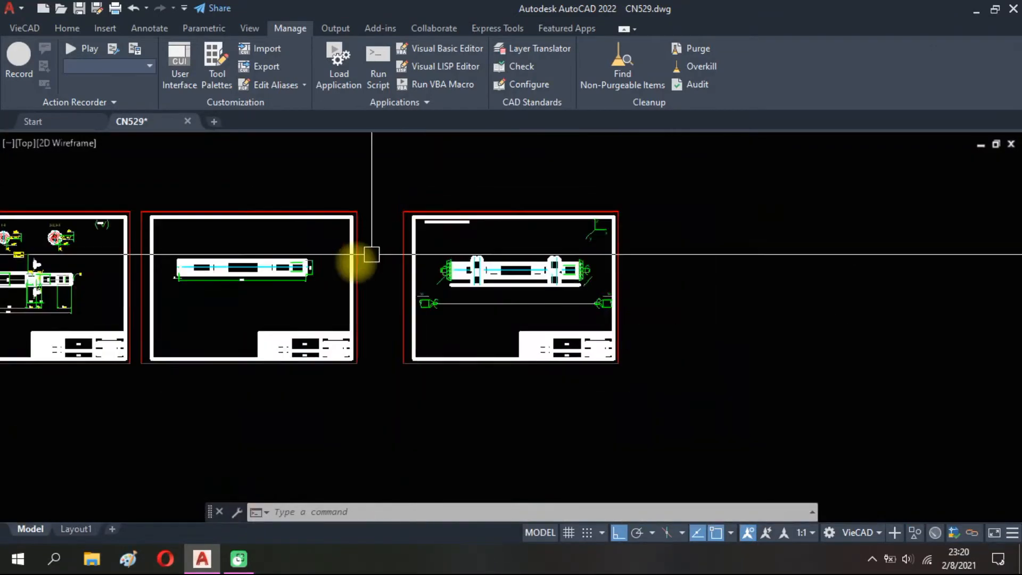
scroll(418, 256, "up", 1)
middle_click_drag(425, 262, 691, 269)
scroll(537, 320, "down", 5)
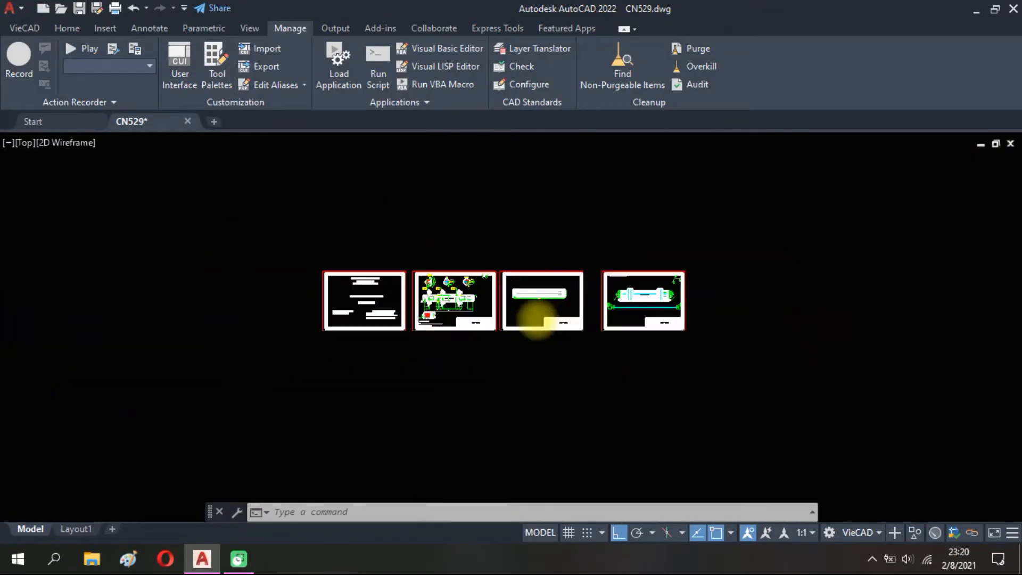
scroll(541, 382, "up", 2)
scroll(540, 380, "up", 1)
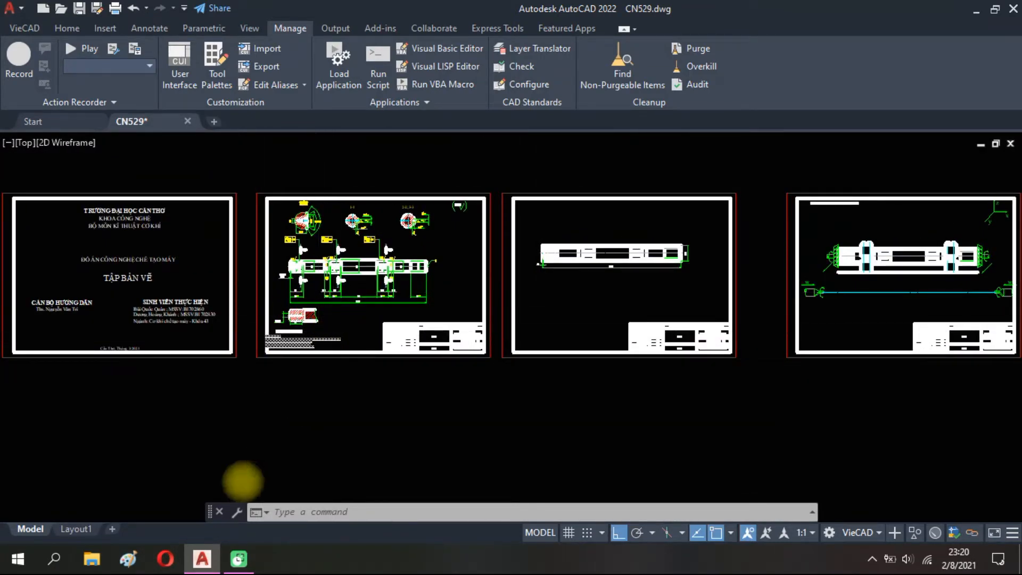
Switch to Layout1 and erase its existing viewport so the sheet is empty.
left_click(75, 529)
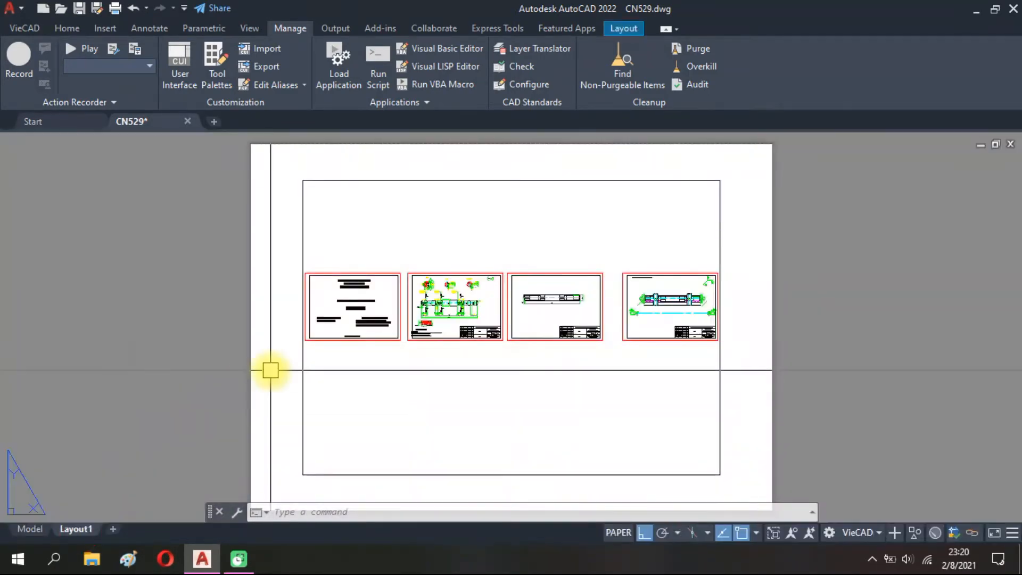
scroll(331, 342, "down", 5)
left_click(449, 381)
left_click(292, 246)
type("E")
key("space")
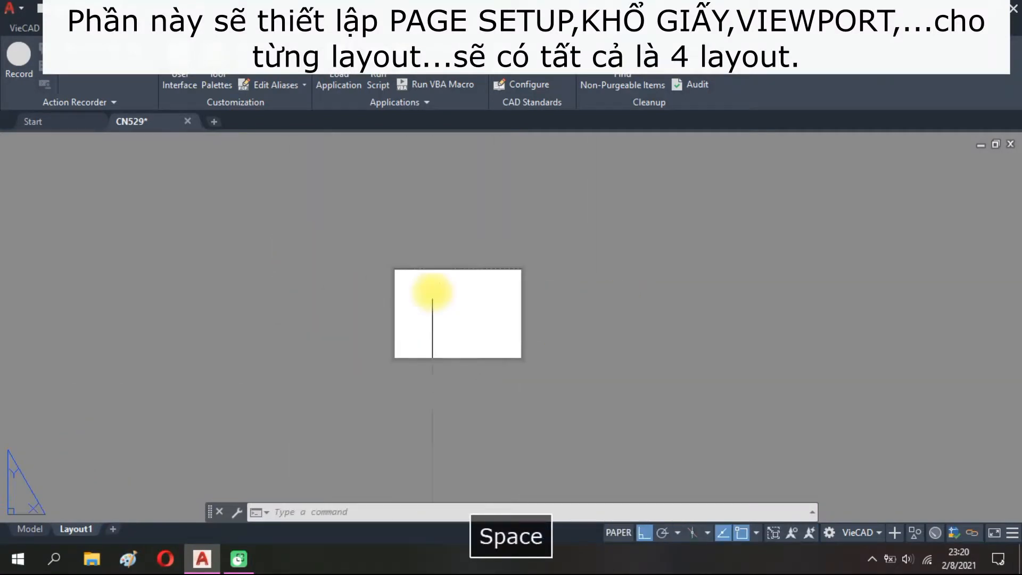
scroll(441, 304, "up", 2)
middle_click_drag(440, 304, 393, 315)
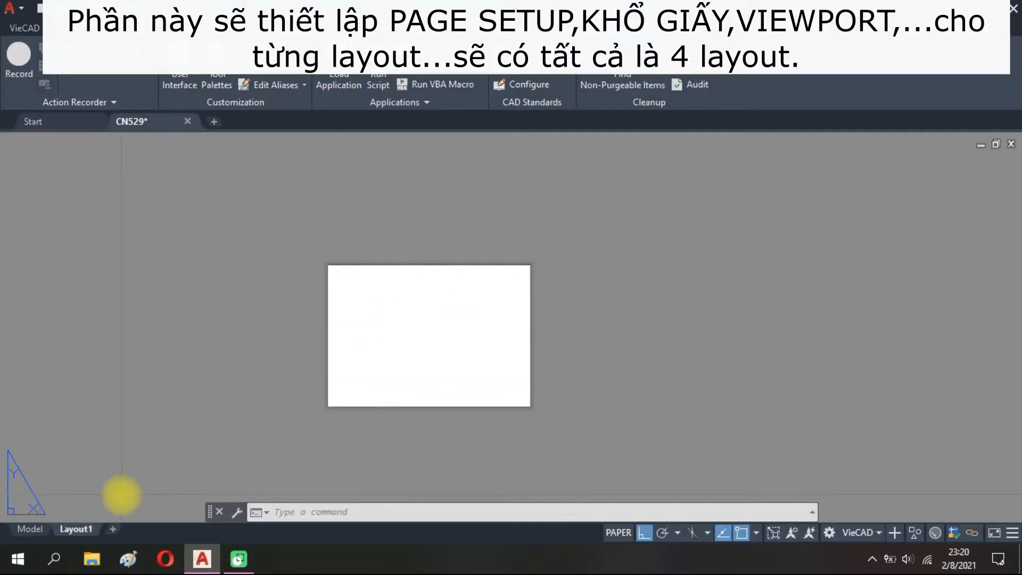
Open the page setups for Layout1 and review the test_1 setup's plotter, paper size and plot settings without changing them.
type("PAGE")
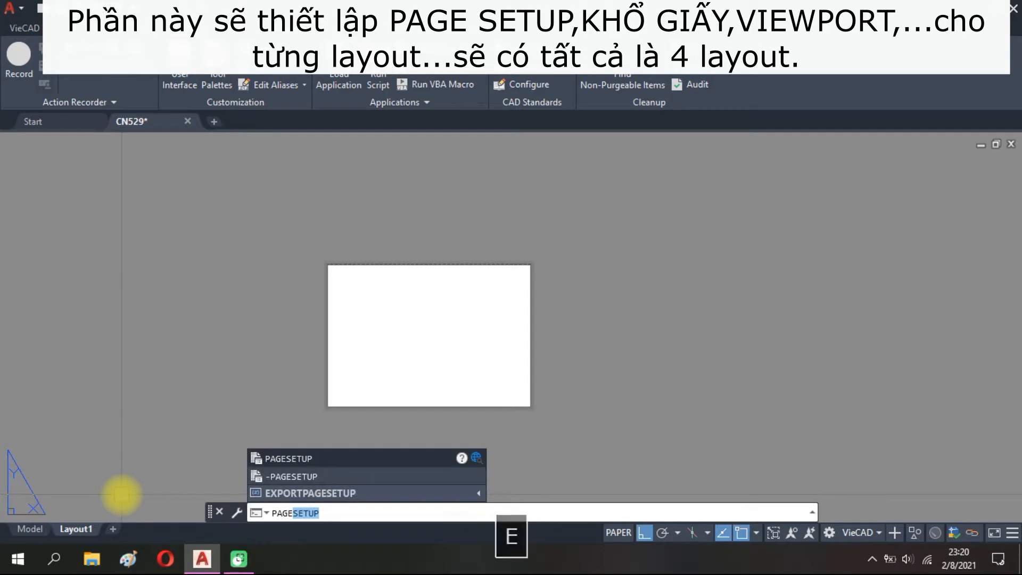
key("Return")
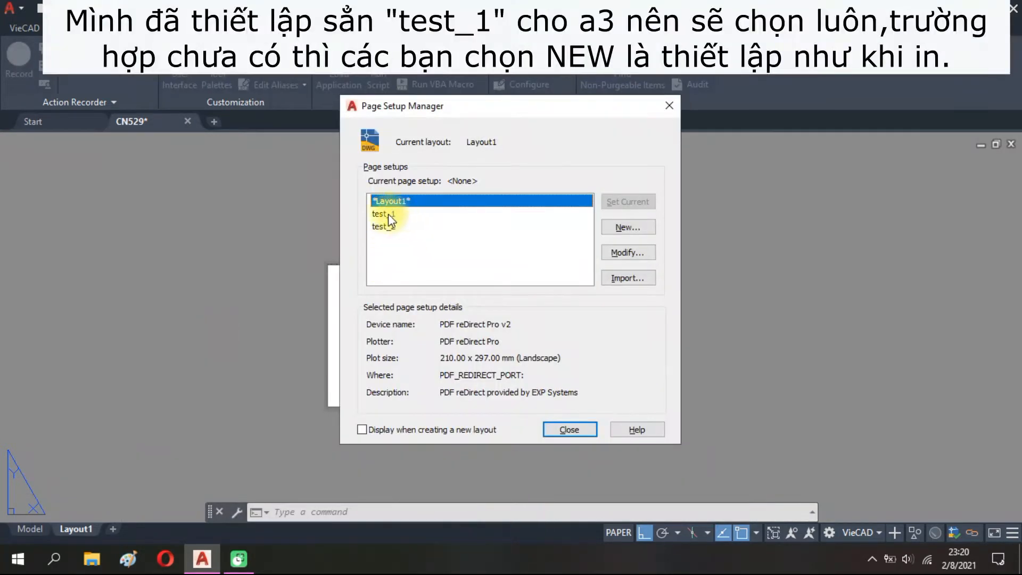
left_click(388, 214)
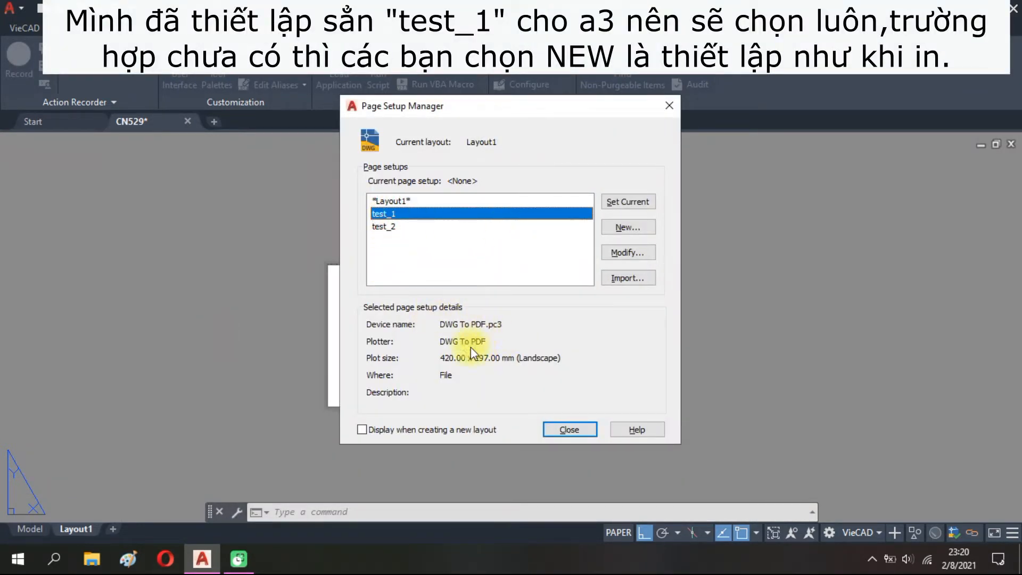
left_click(628, 252)
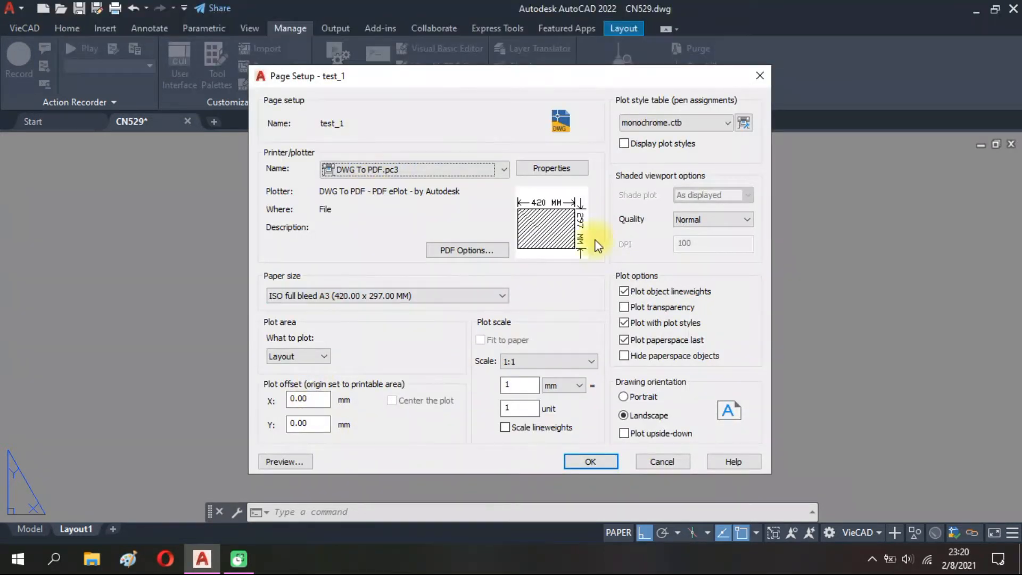
left_click(591, 461)
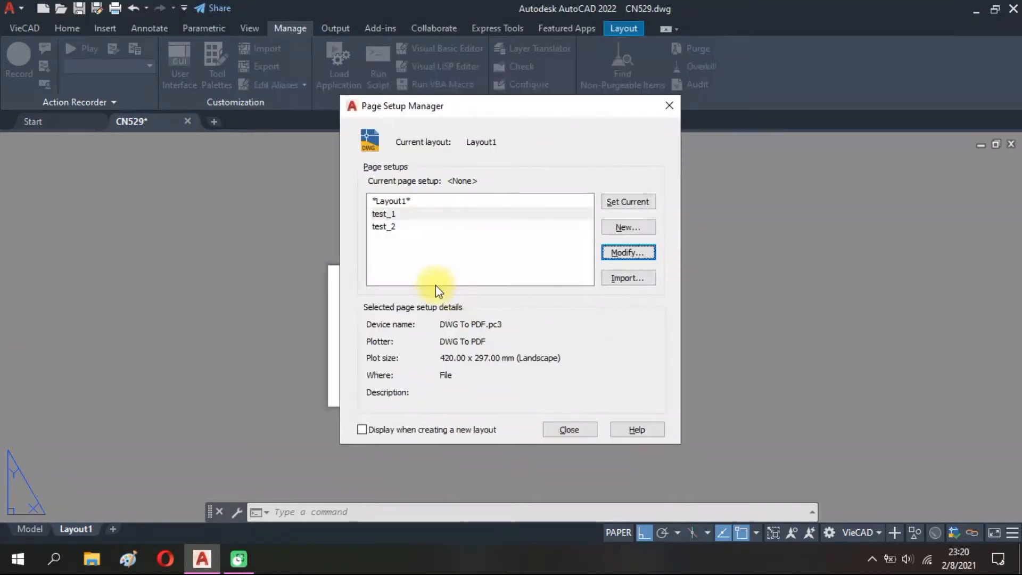
Close the page setups and draw a 420 × 297 rectangle on Layout1 with its lower-left corner at 0,0.
left_click(386, 213)
left_click(564, 431)
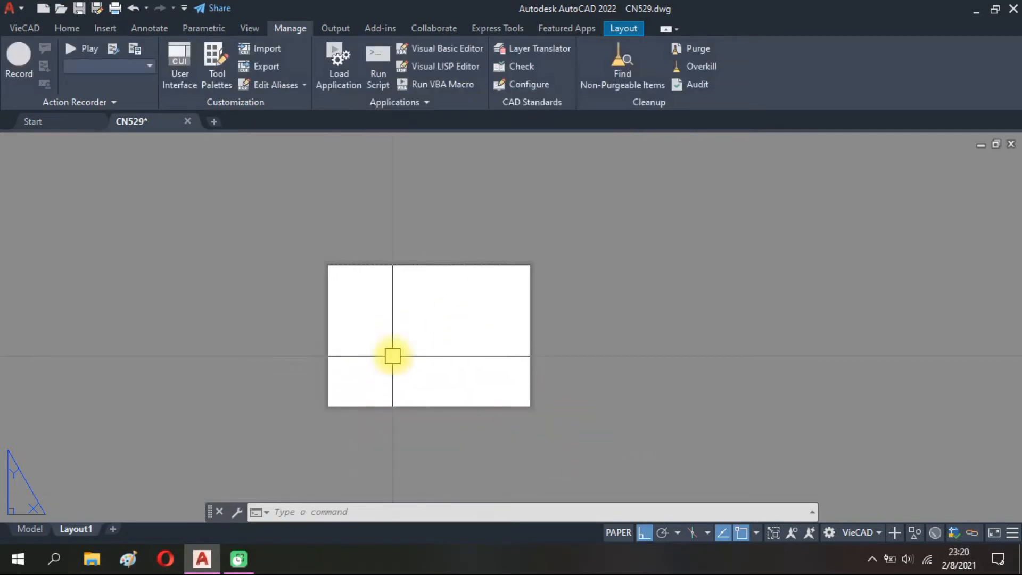
type("REC")
key("Return")
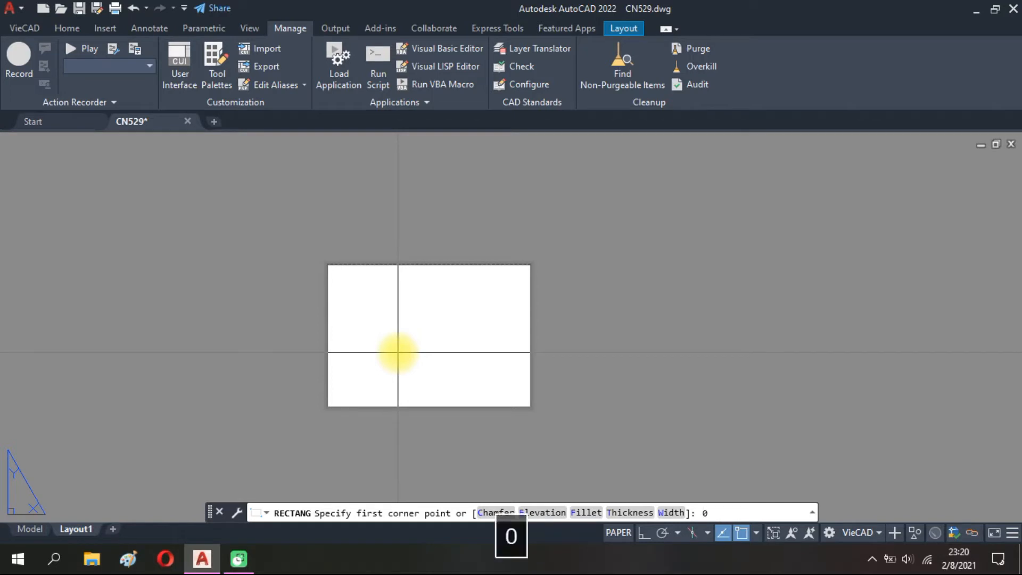
type("0,0")
key("Return")
key("Return")
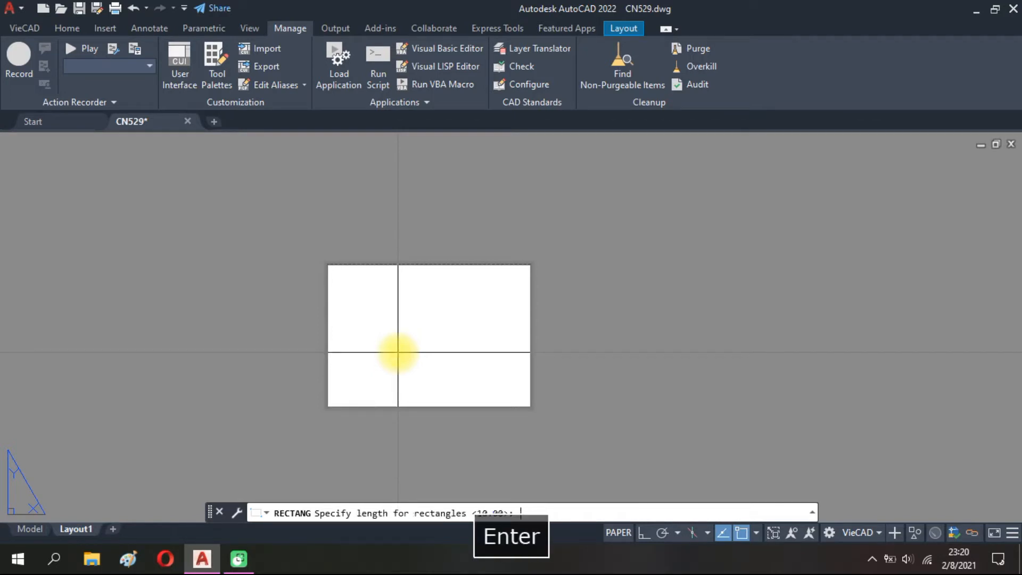
key("Return")
type("297")
key("Return")
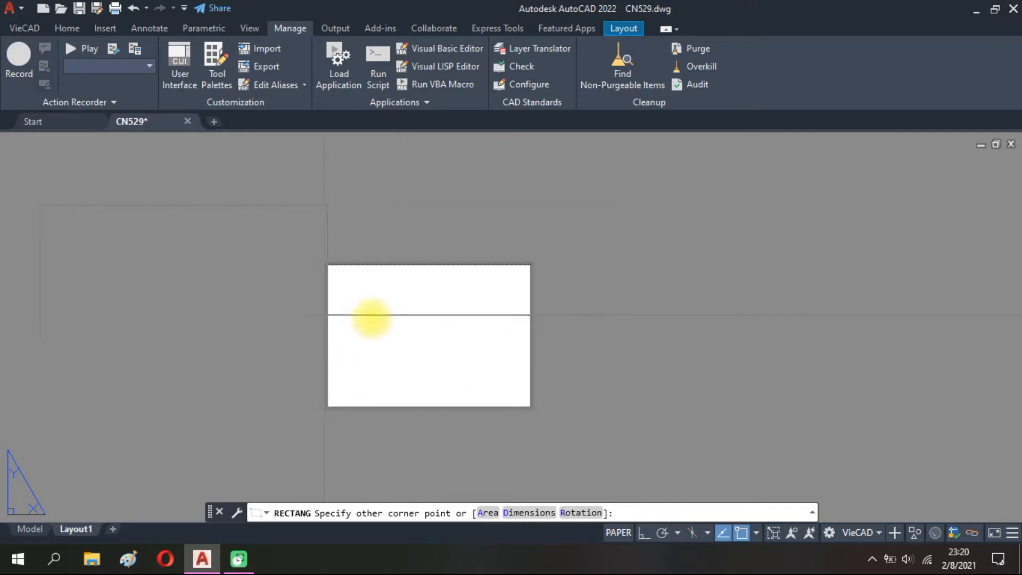
left_click(456, 361)
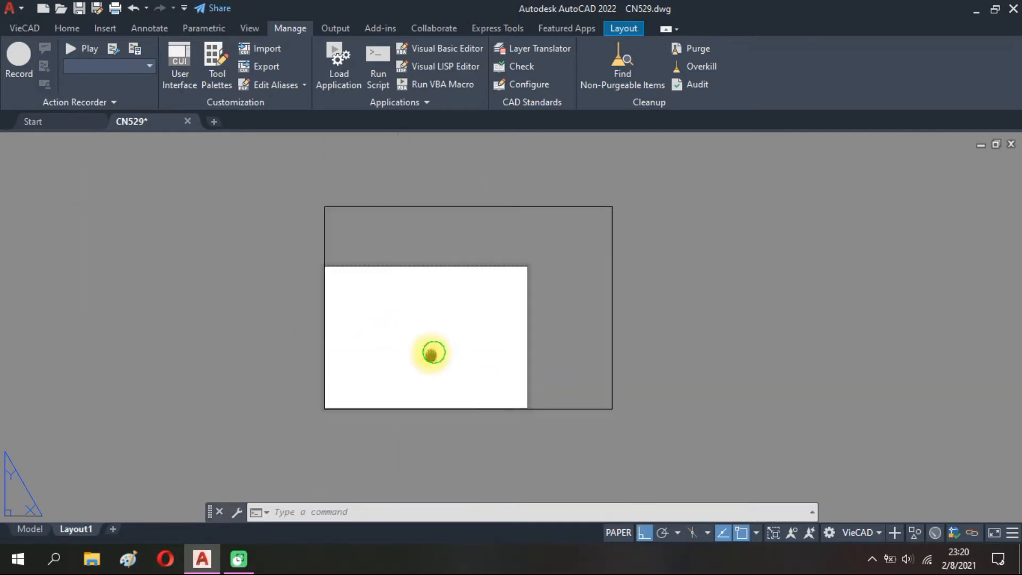
left_click(613, 413)
left_click(571, 349)
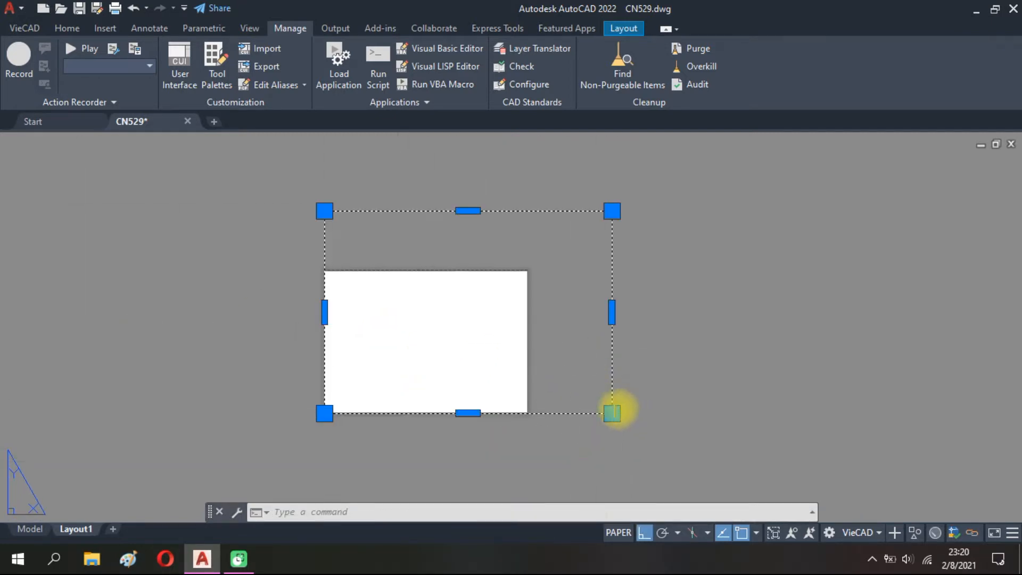
key("Escape")
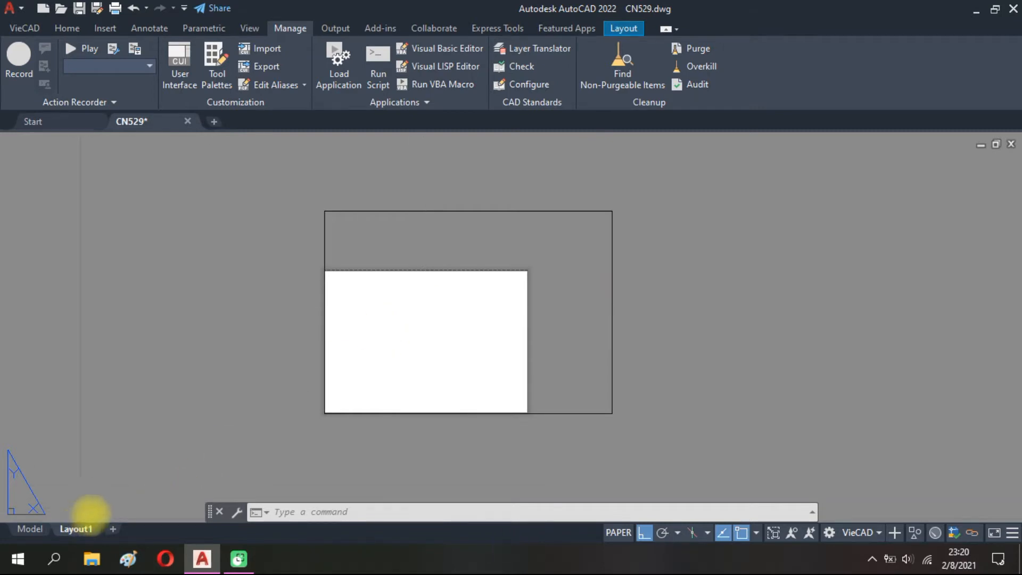
Set the test_1 page setup as current for Layout1 and check the rectangle against the sheet.
type("PAGE")
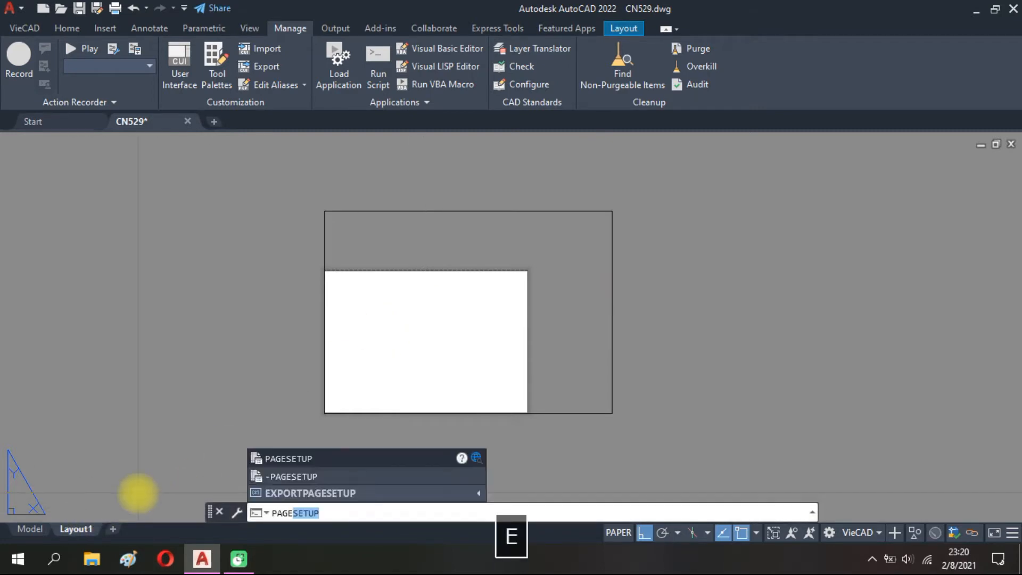
key("Return")
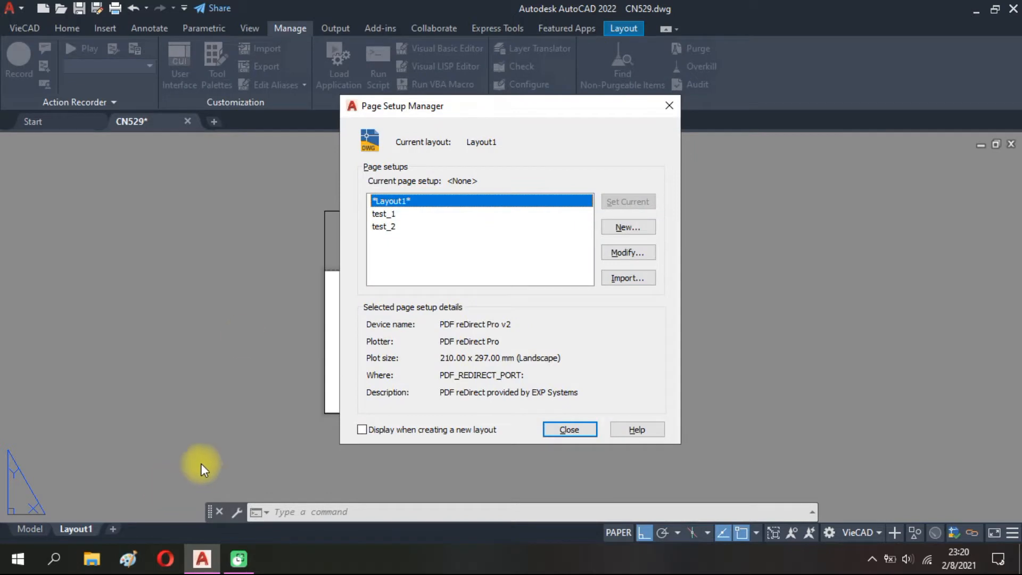
left_click(390, 215)
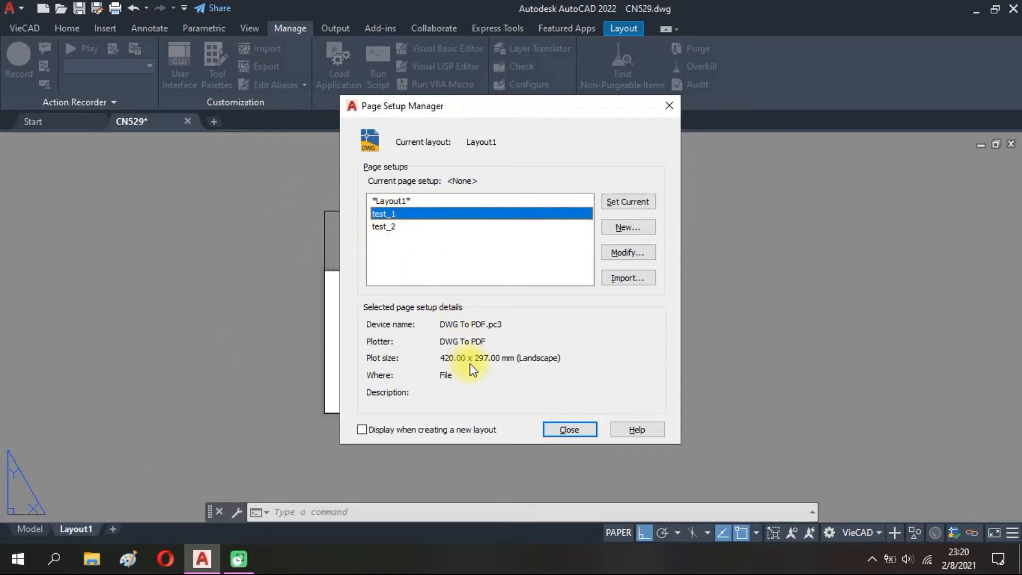
left_click(384, 227)
left_click(386, 214)
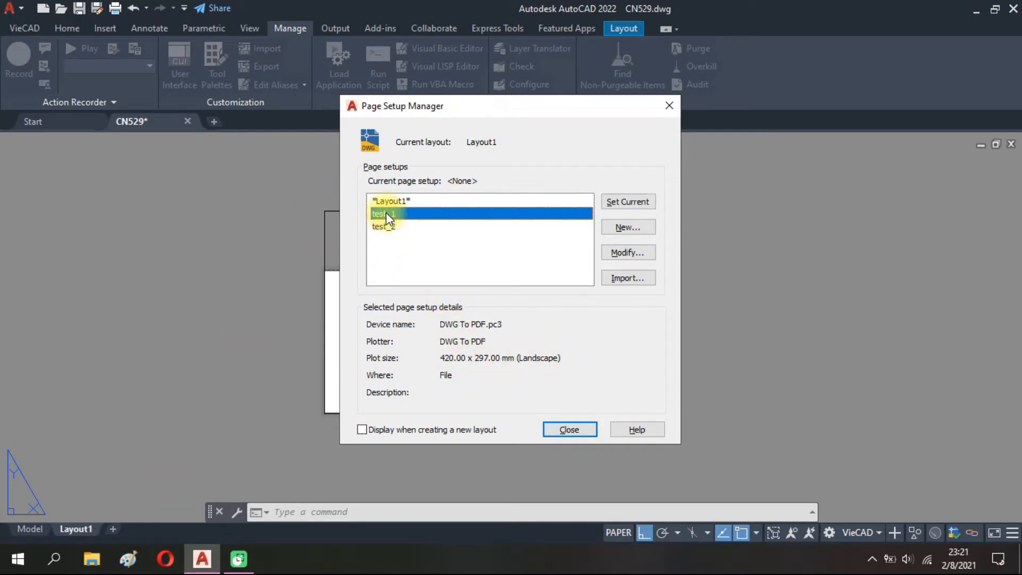
left_click(629, 201)
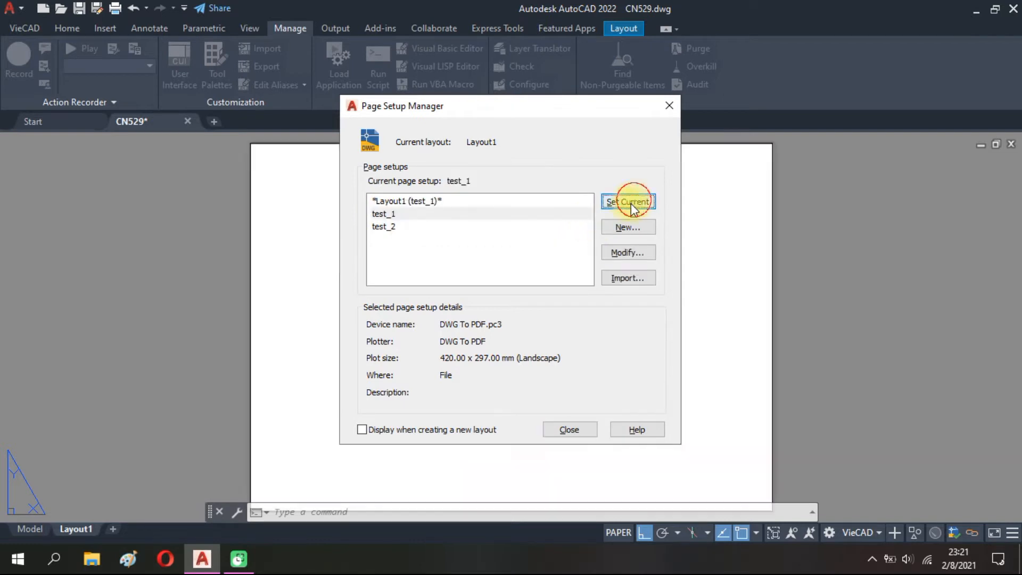
left_click(569, 430)
scroll(464, 336, "down", 3)
left_click(633, 384)
left_click(651, 342)
key("Escape")
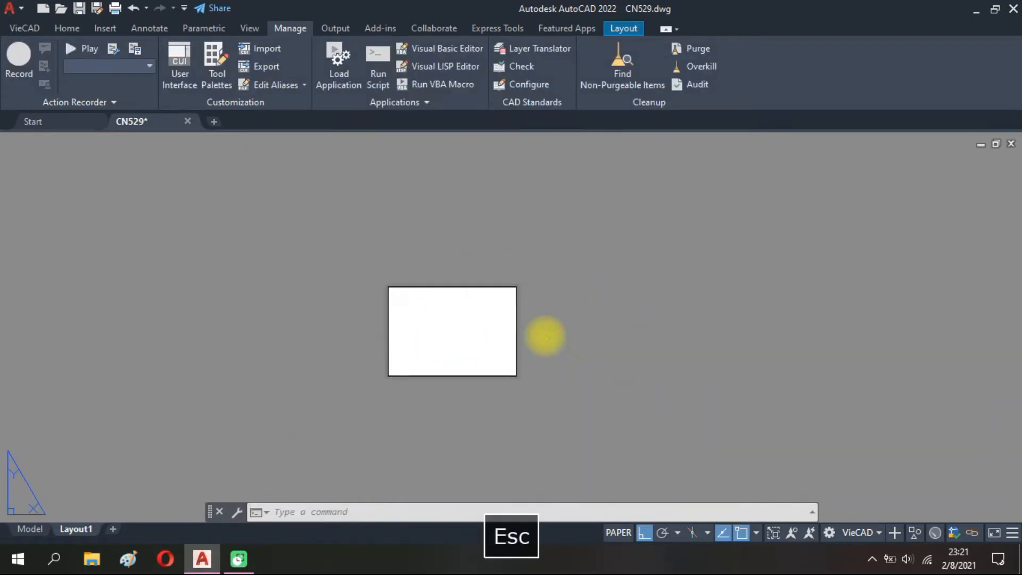
scroll(543, 335, "up", 4)
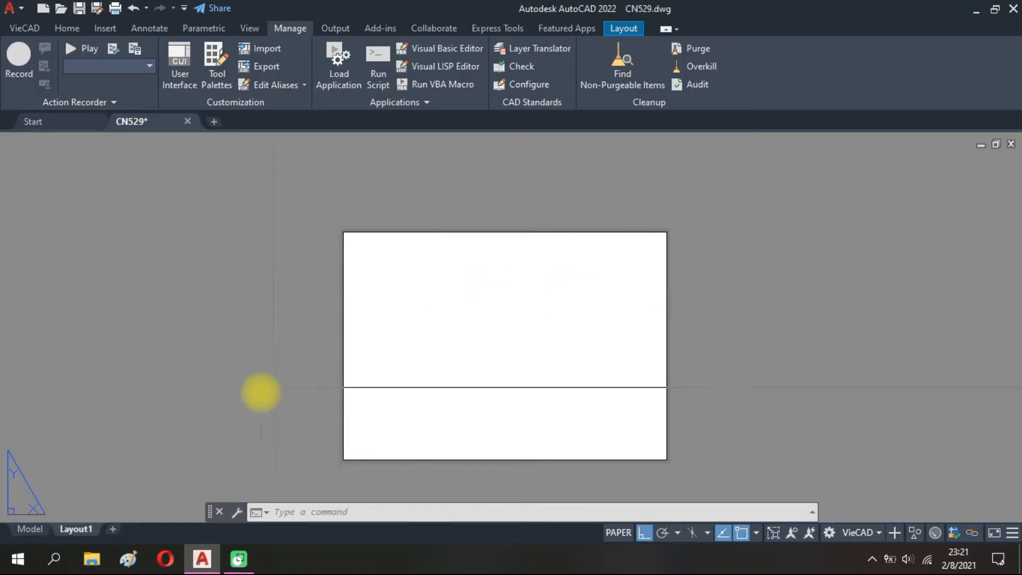
Examine the row of framed drawings in model space.
left_click(30, 529)
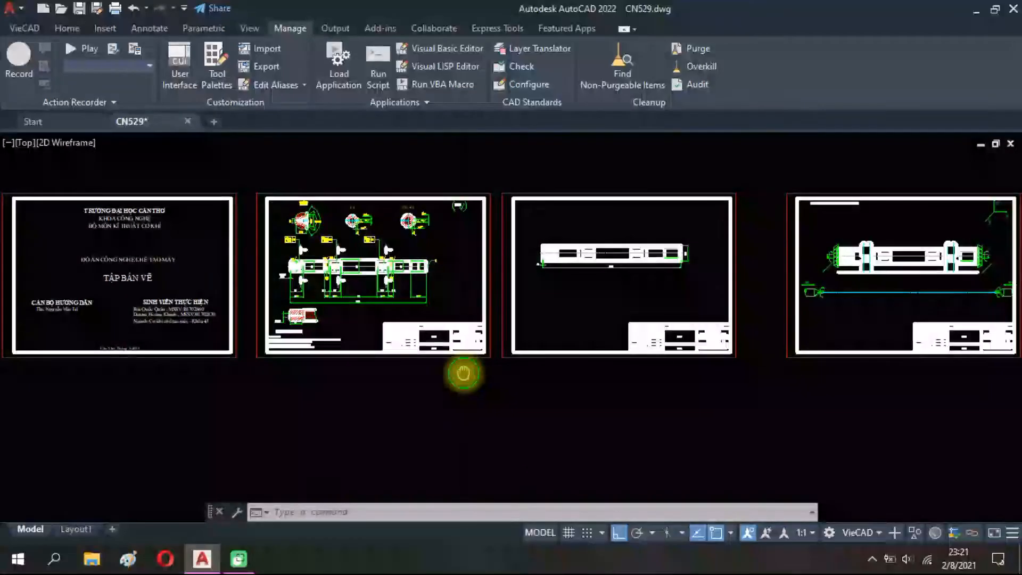
scroll(452, 375, "down", 2)
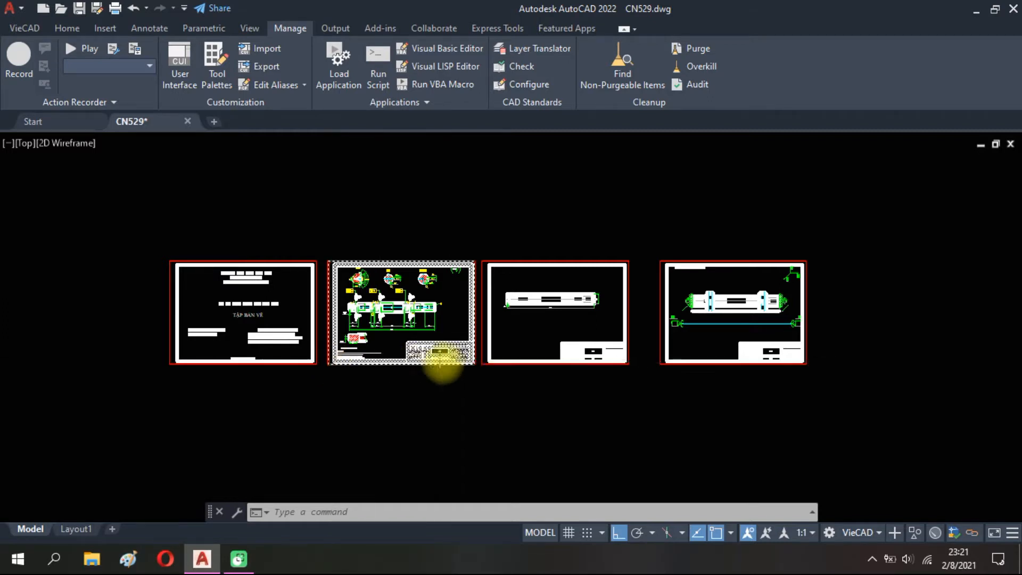
scroll(364, 270, "up", 4)
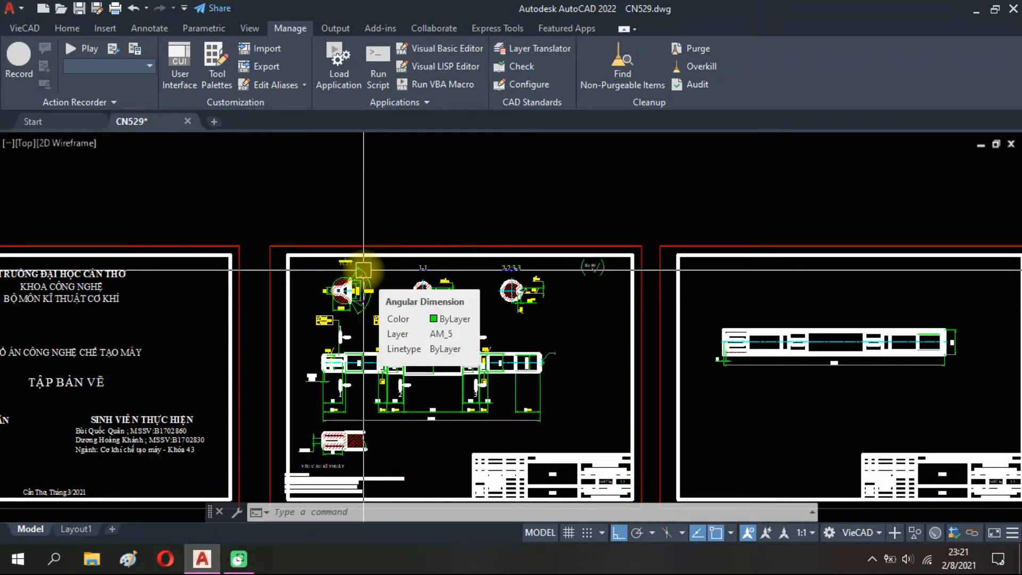
scroll(364, 270, "down", 5)
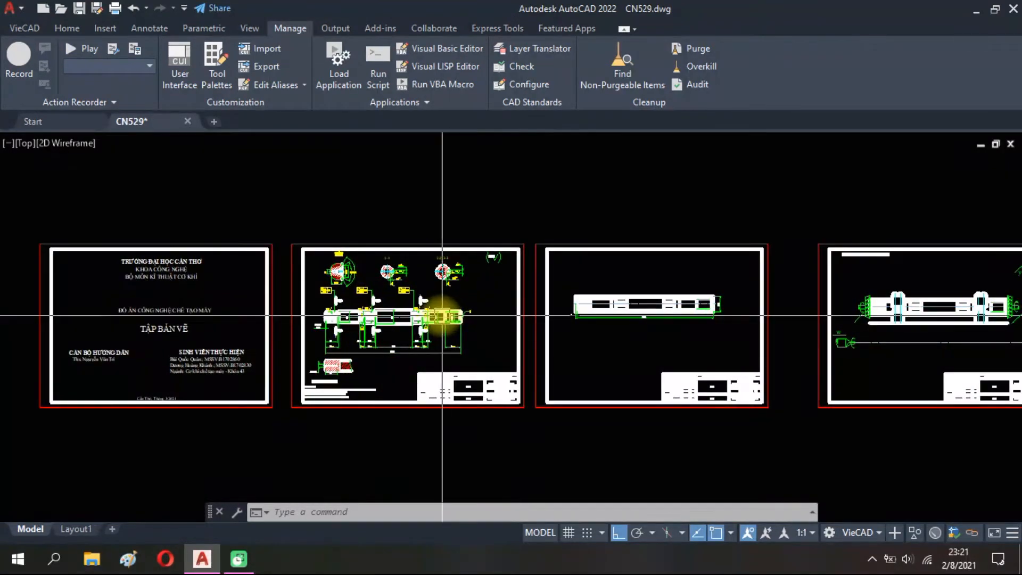
middle_click_drag(481, 339, 460, 338)
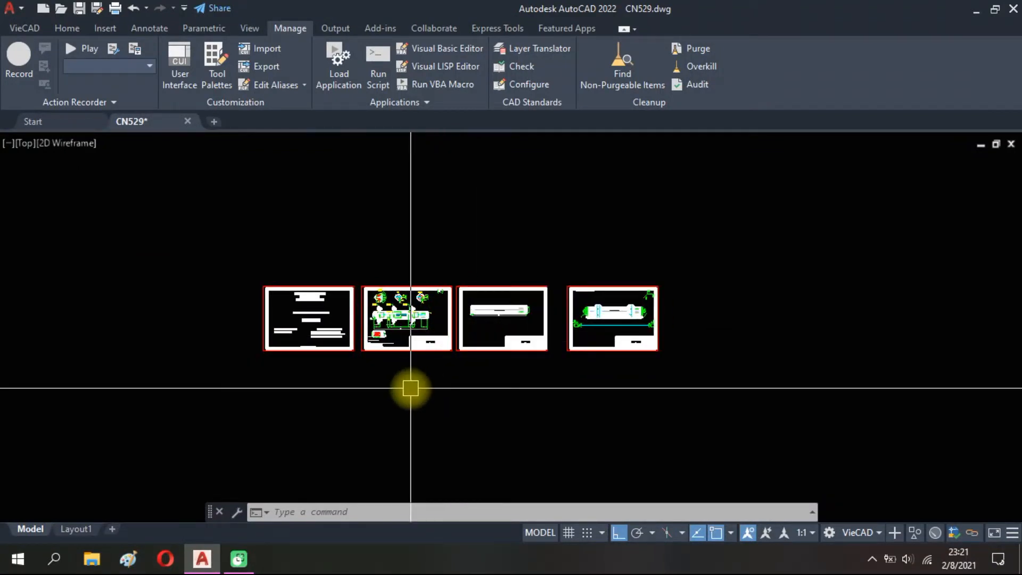
scroll(406, 373, "up", 4)
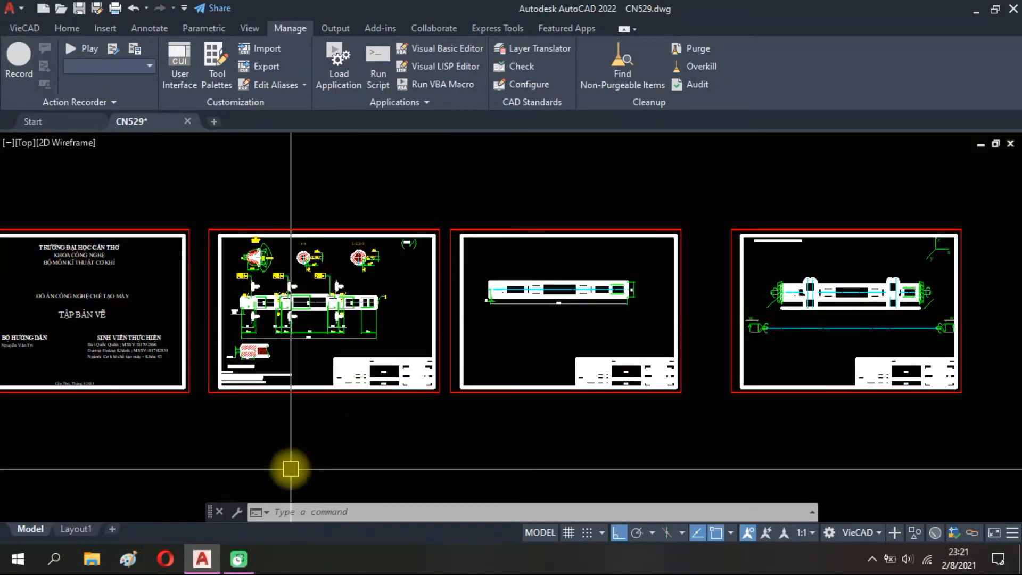
Return to Layout1 and convert the sheet-sized rectangle into a viewport with the MVIEW Object option.
left_click(75, 528)
type("MV")
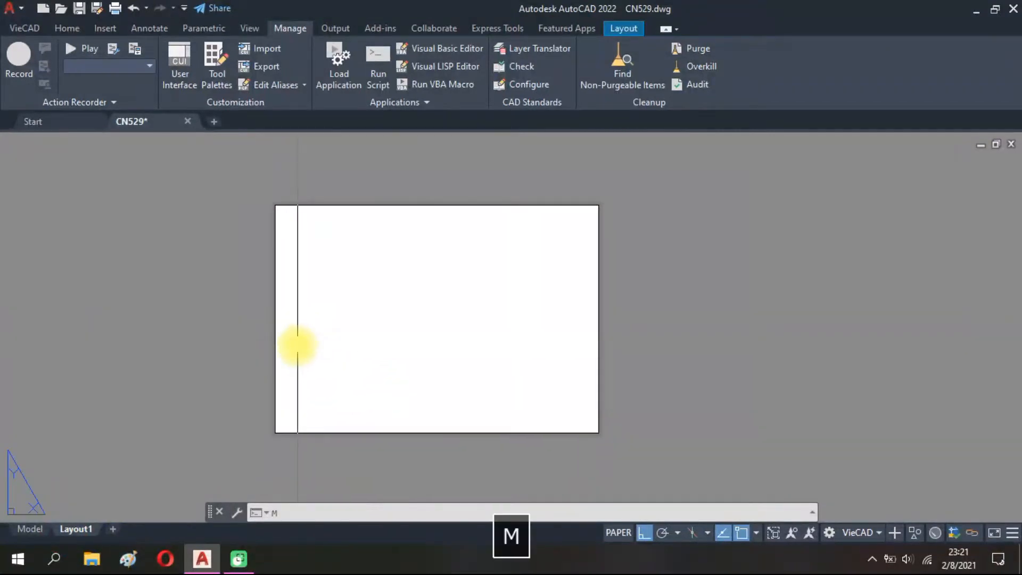
key("Return")
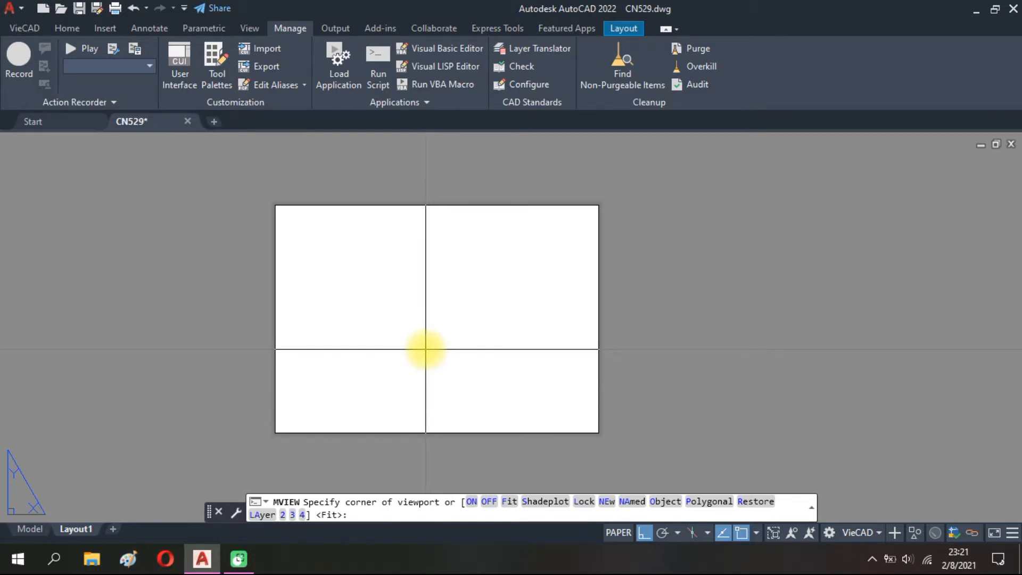
type("O")
key("space")
left_click(395, 209)
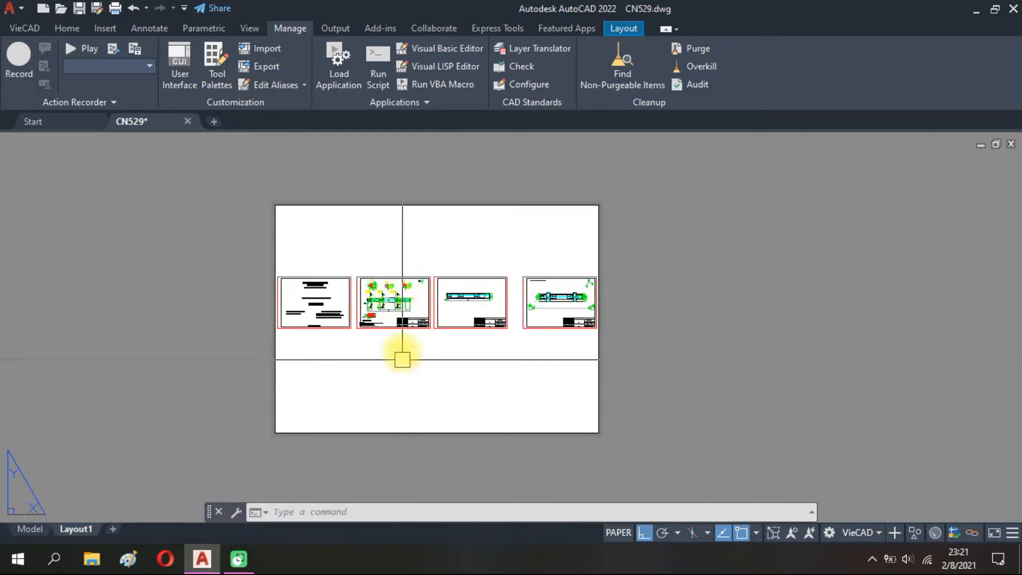
left_click(795, 299)
left_click(769, 311)
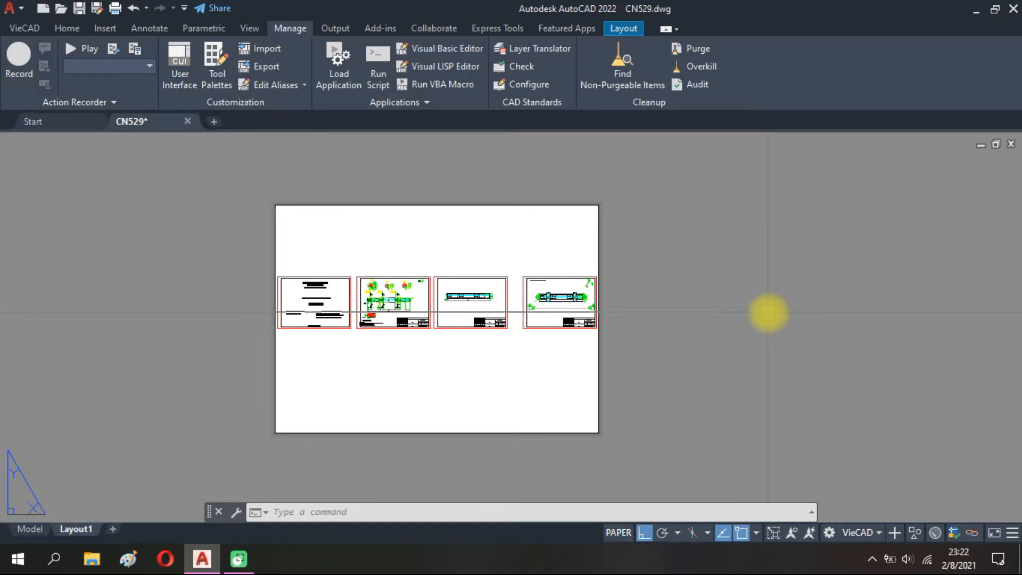
middle_click(768, 313)
middle_click(769, 313)
Zoom the viewport's model view to the corners of the title sheet's outer frame and return to paper space.
double_click(528, 384)
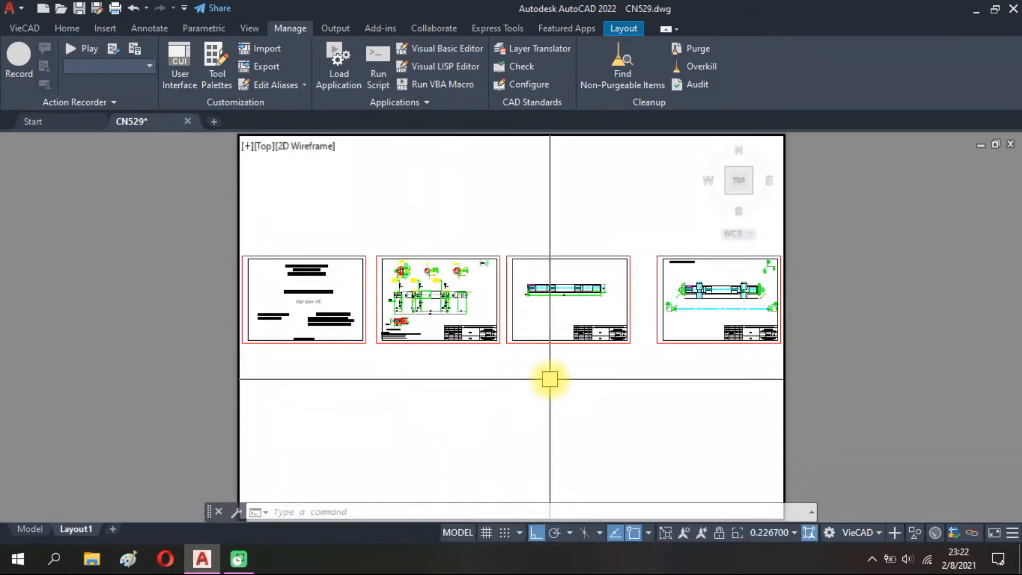
scroll(413, 357, "down", 1)
scroll(412, 357, "up", 5)
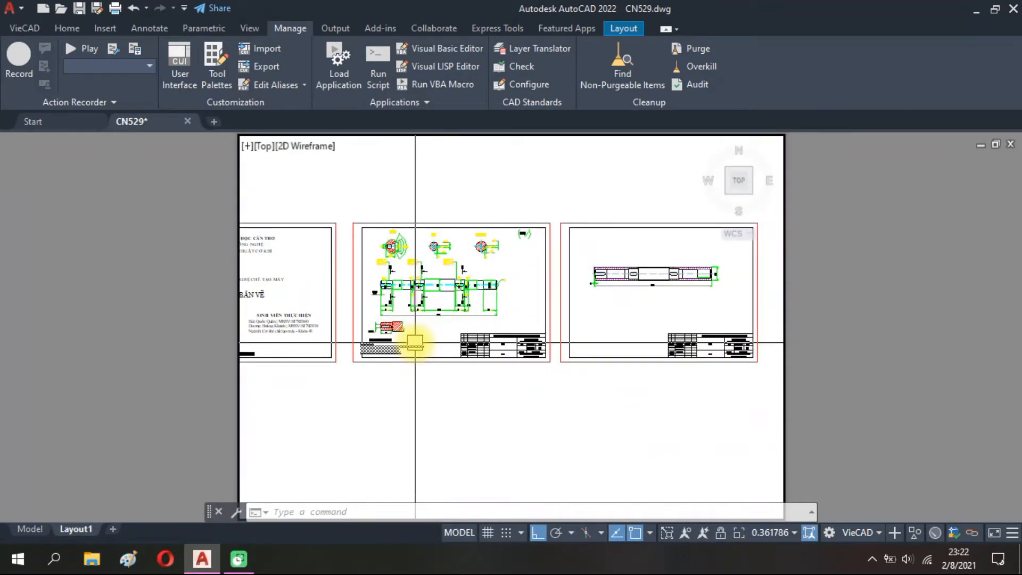
type("z")
key("Return")
middle_click_drag(236, 297, 457, 301)
key("e")
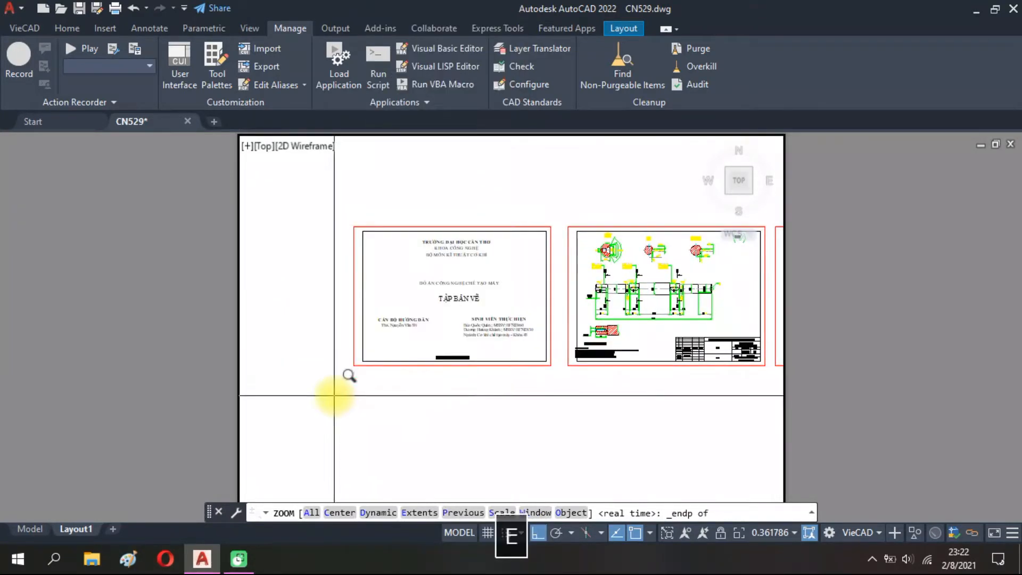
left_click(353, 366)
right_click(480, 406, "ctrl")
key("e")
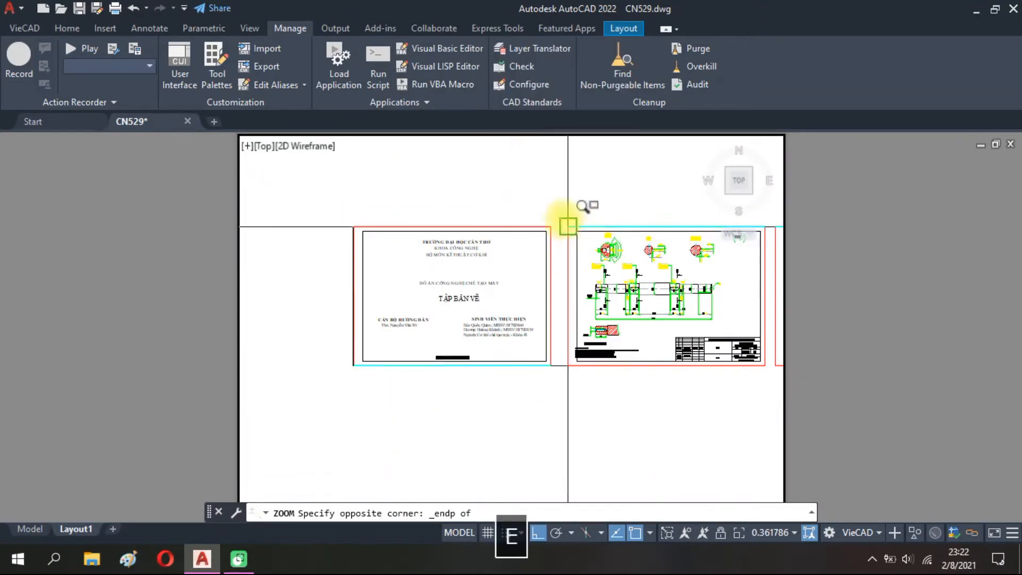
left_click(547, 231)
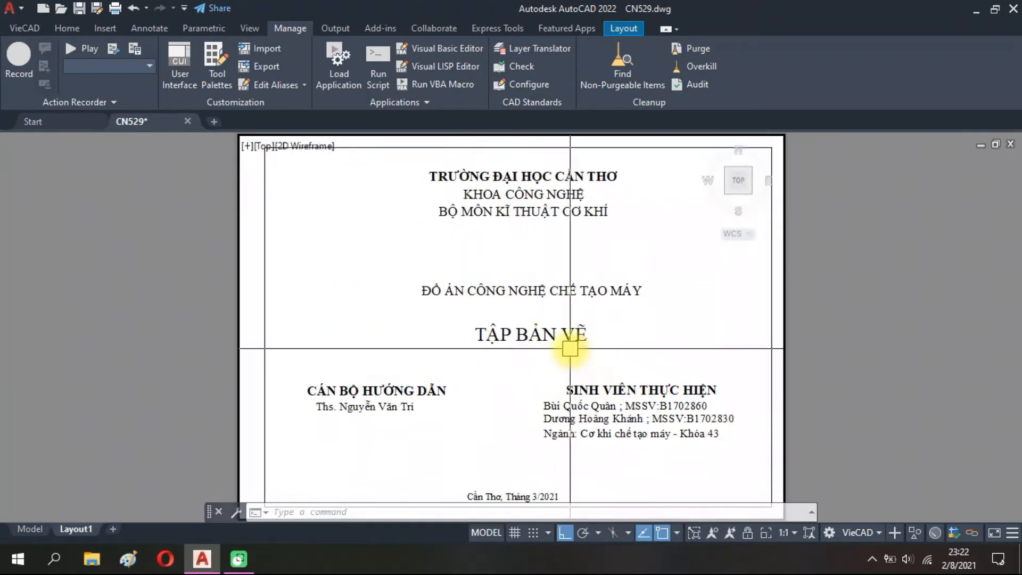
double_click(908, 312)
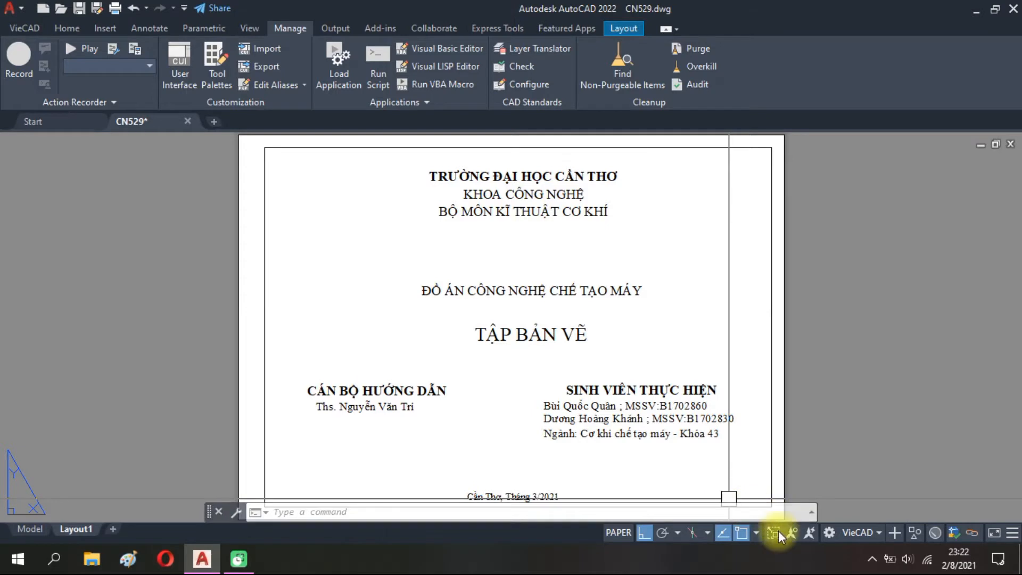
Reactivate the Layout1 viewport, check its lock state and return to paper space.
left_click(835, 393)
left_click(687, 299)
double_click(698, 301)
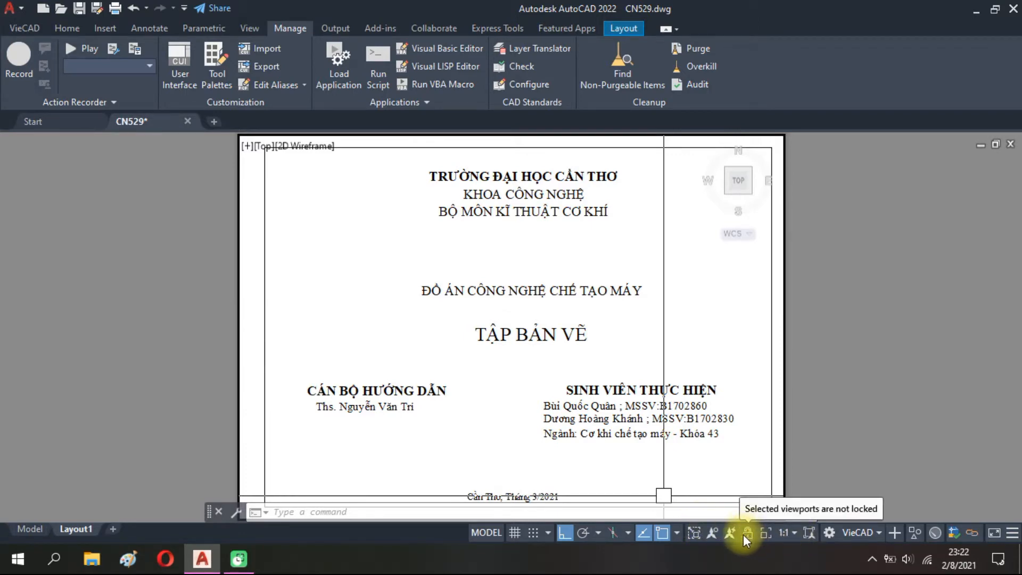
double_click(837, 393)
Dimension the horizontal margin between the sheet's left edge and the title frame at Layout1's lower-left corner.
middle_click_drag(608, 351, 544, 313)
scroll(592, 323, "down", 2)
scroll(554, 326, "up", 4)
scroll(538, 324, "down", 3)
scroll(274, 389, "up", 2)
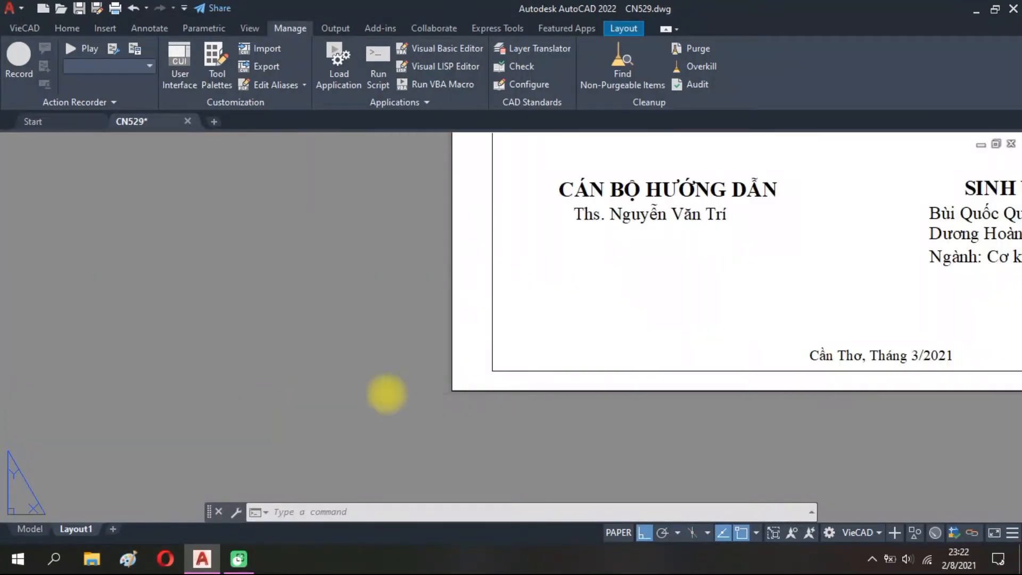
middle_click_drag(507, 371, 445, 395)
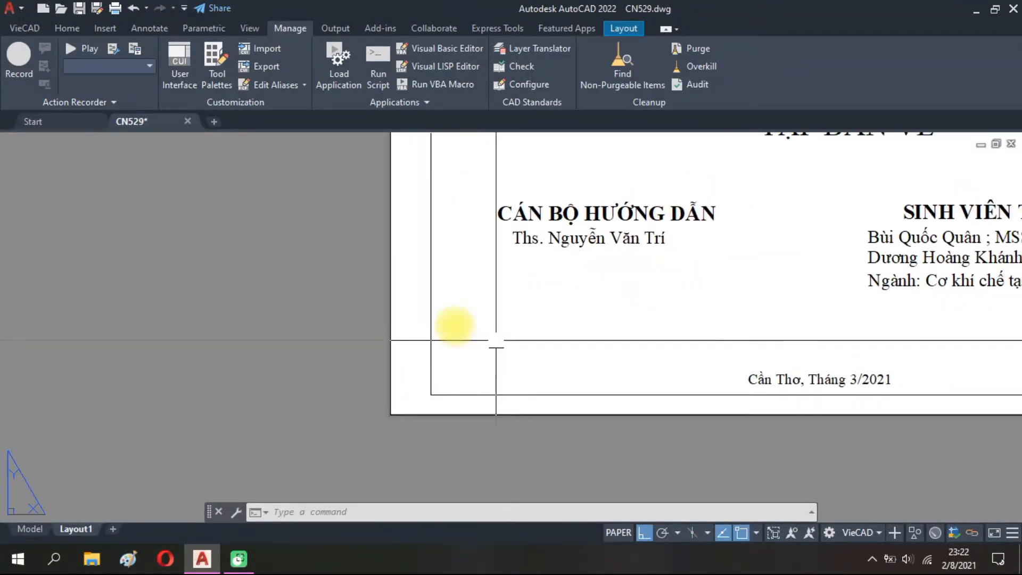
left_click(25, 28)
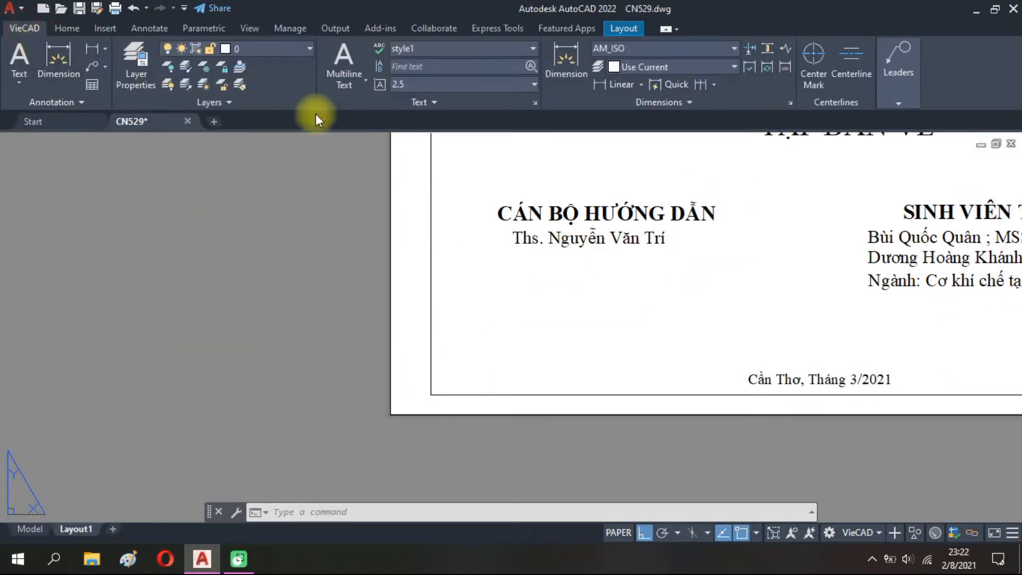
left_click(567, 65)
left_click(379, 392)
left_click(401, 394)
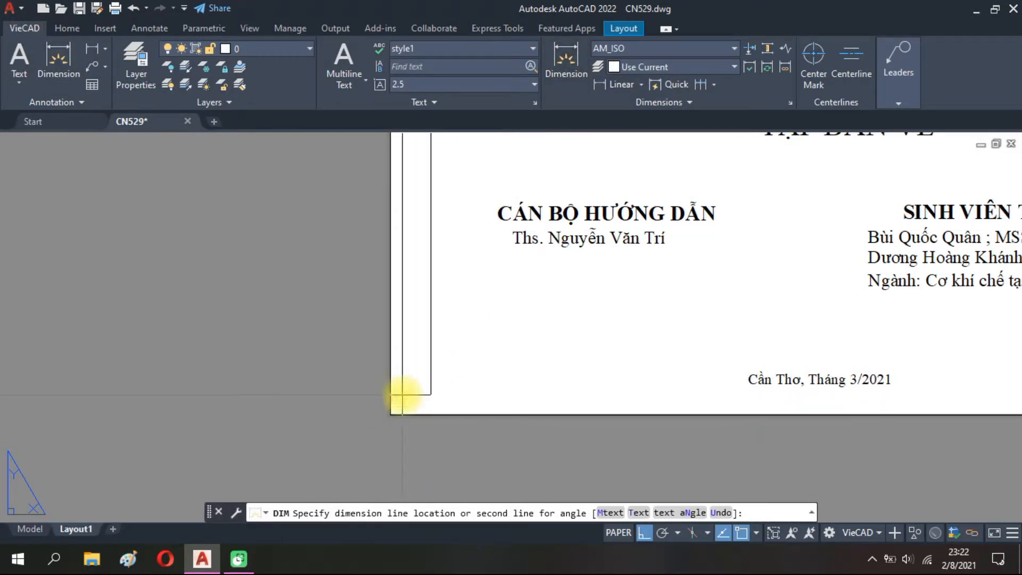
scroll(401, 394, "up", 10)
left_click(457, 348)
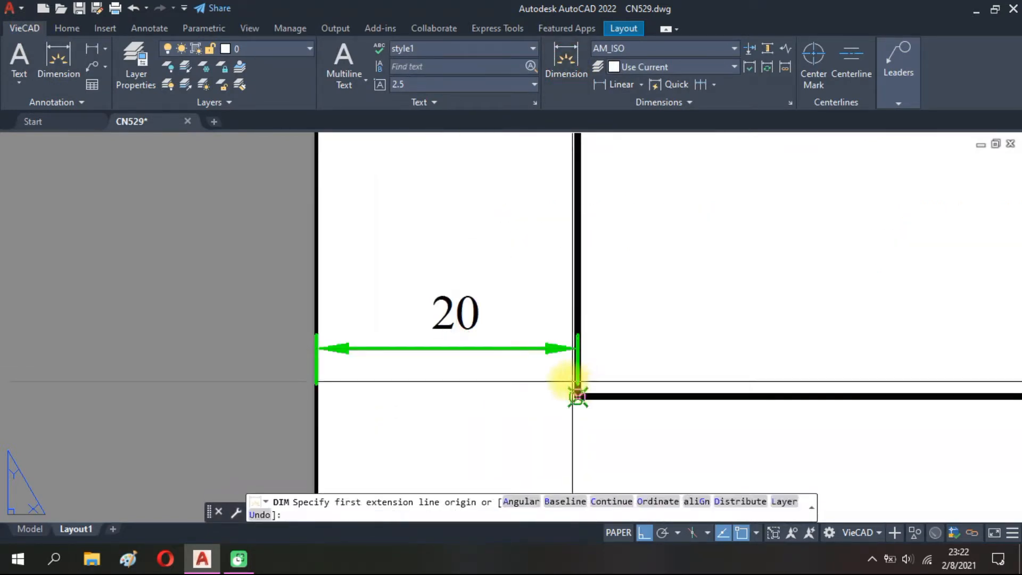
Try a vertical dimension from the frame corner to the sheet's bottom edge and erase the horizontal margin dimension.
scroll(577, 396, "down", 4)
left_click(569, 395)
left_click(570, 426)
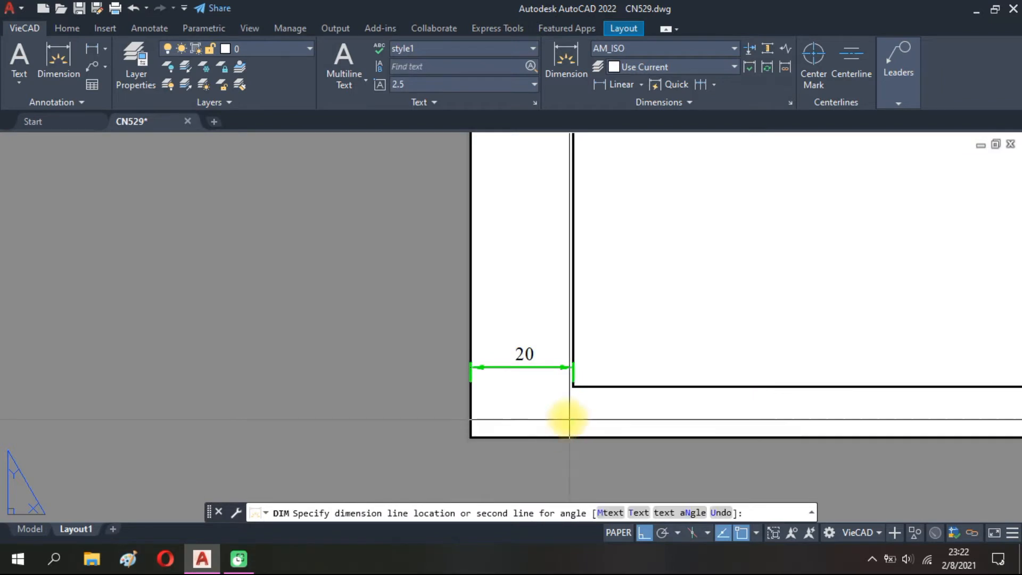
scroll(570, 426, "up", 4)
key("Escape")
left_click(445, 296)
key("e")
key("space")
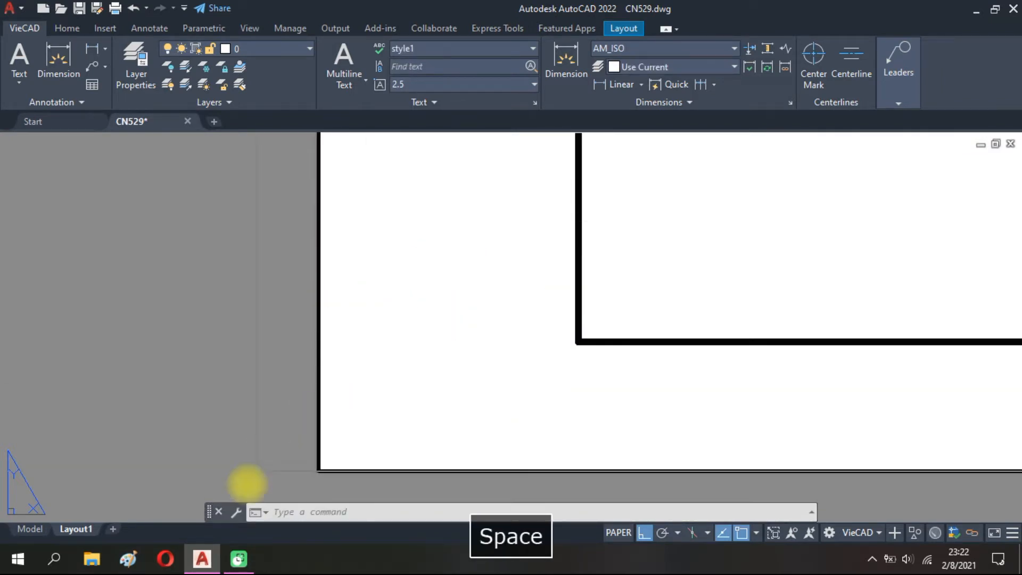
In model space, measure the title sheet's left margin between the red outer frame and white inner frame with an unplaced dimension.
left_click(29, 529)
scroll(258, 354, "down", 2)
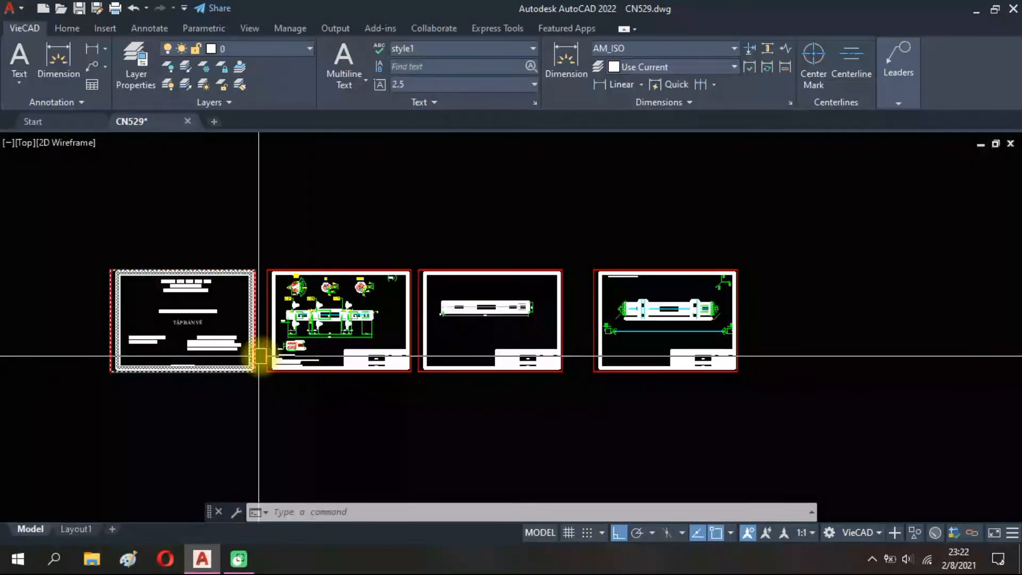
scroll(300, 351, "up", 10)
key("space")
key("Escape")
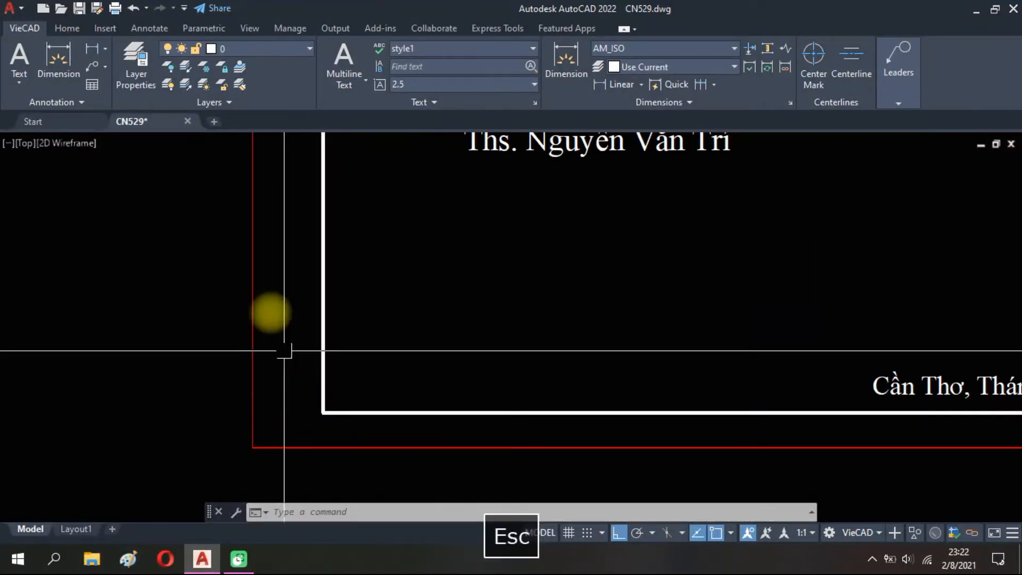
left_click(566, 58)
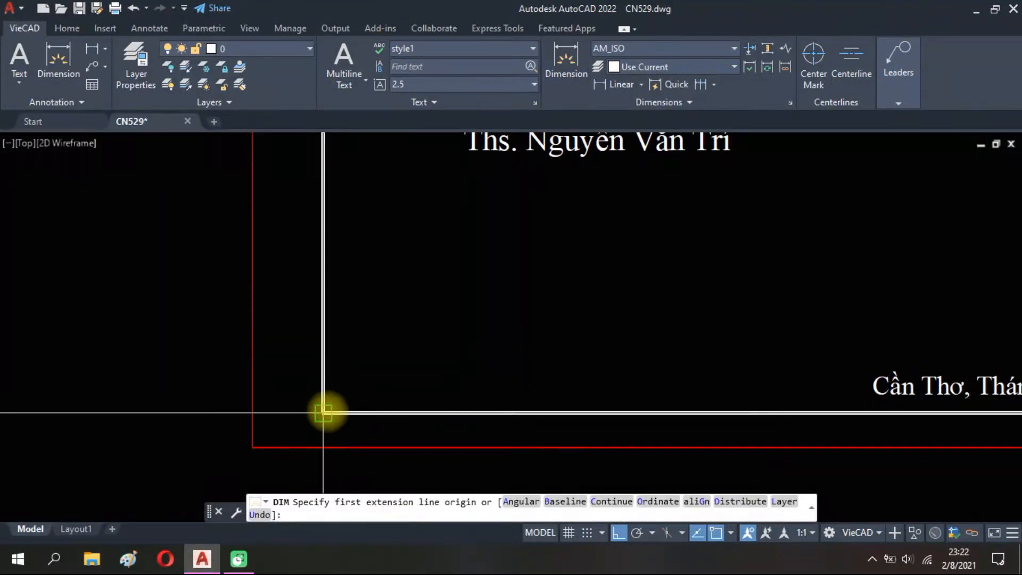
left_click(322, 413)
left_click(253, 448)
scroll(283, 383, "up", 2)
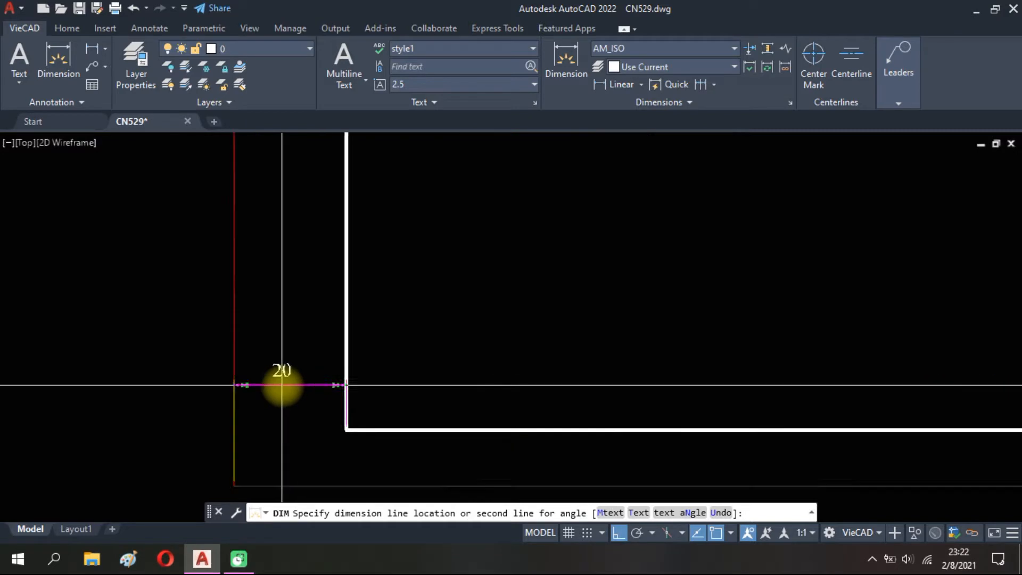
scroll(286, 383, "down", 2)
key("Escape")
Measure the title sheet's bottom margin from the inner frame corner with a trial dimension and cancel it.
key("space")
scroll(325, 426, "up", 3)
left_click(317, 397)
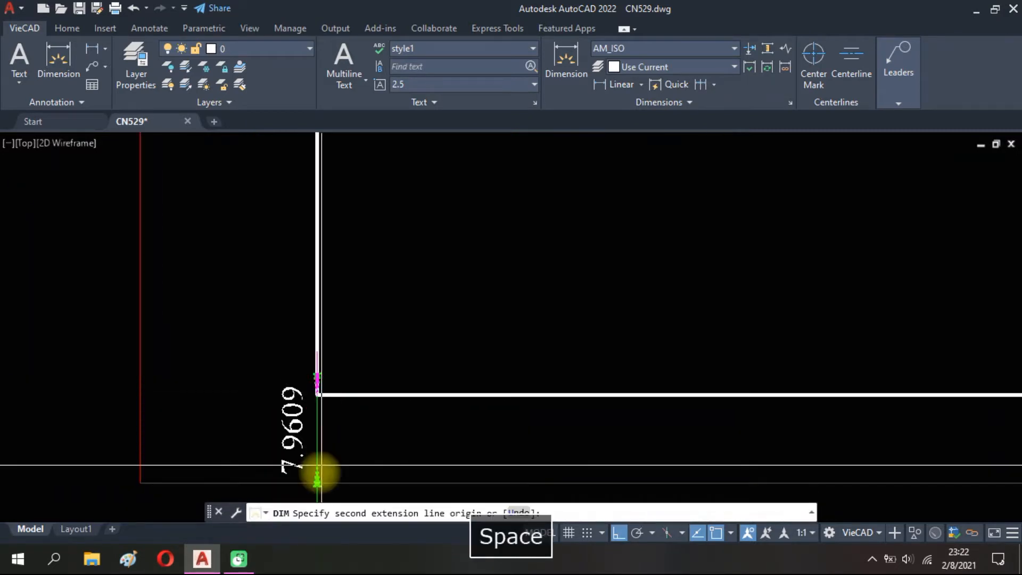
key("Escape")
scroll(319, 475, "down", 4)
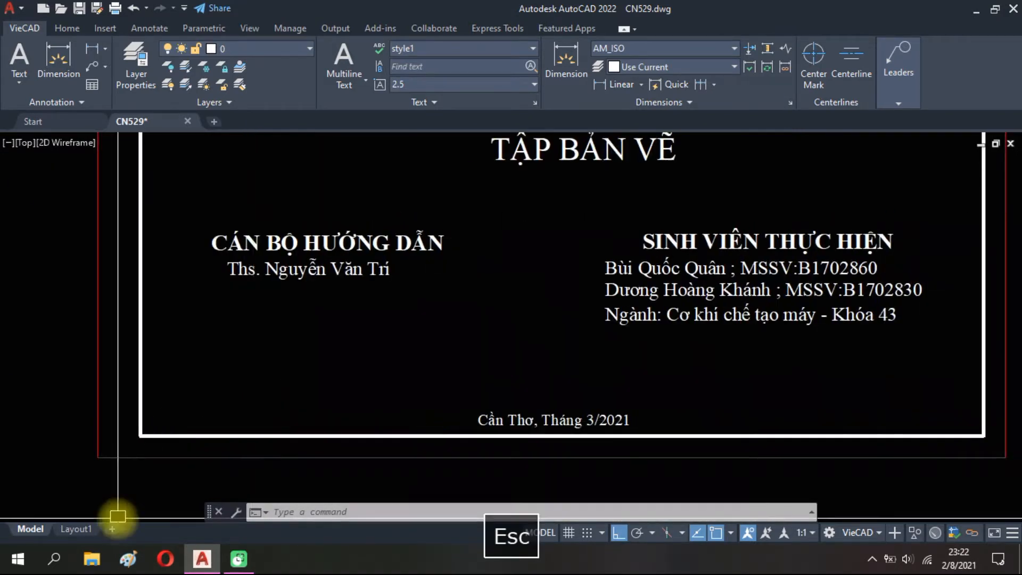
Return to Layout1, preview its plot output and close the preview and plot settings without plotting.
left_click(76, 528)
scroll(372, 443, "down", 6)
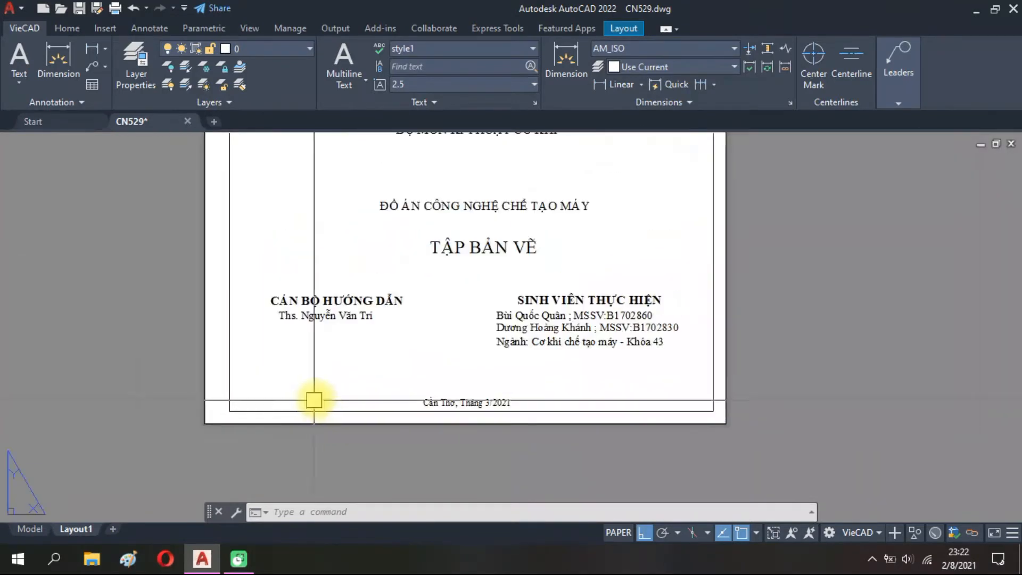
middle_click(686, 371)
middle_click(687, 371)
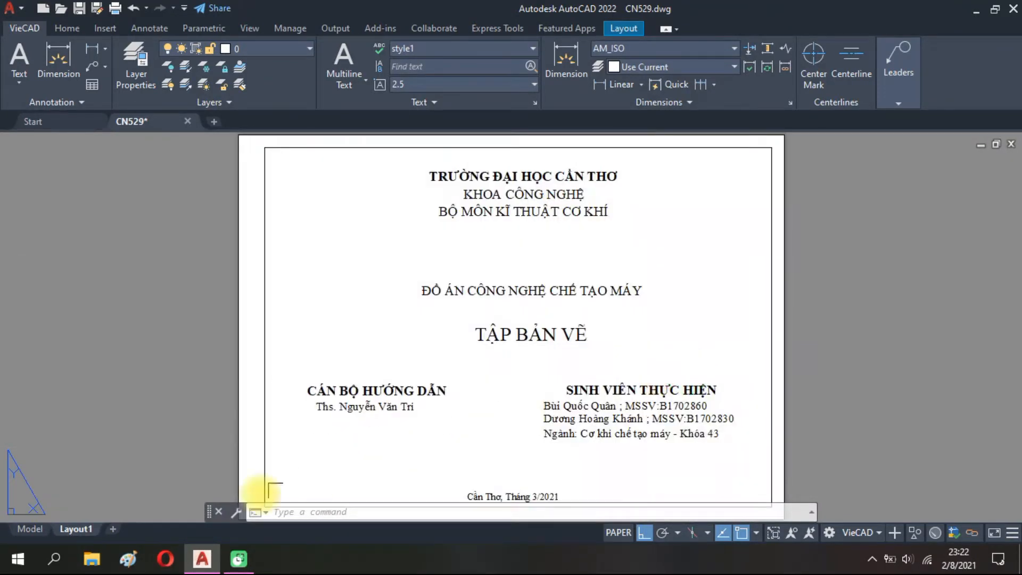
right_click(88, 532)
left_click(122, 437)
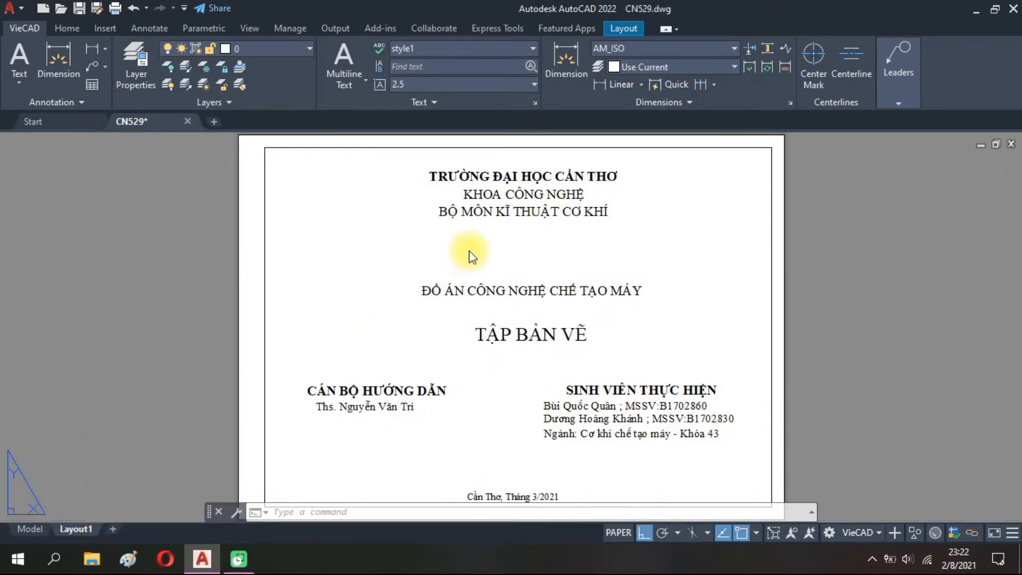
left_click(254, 465)
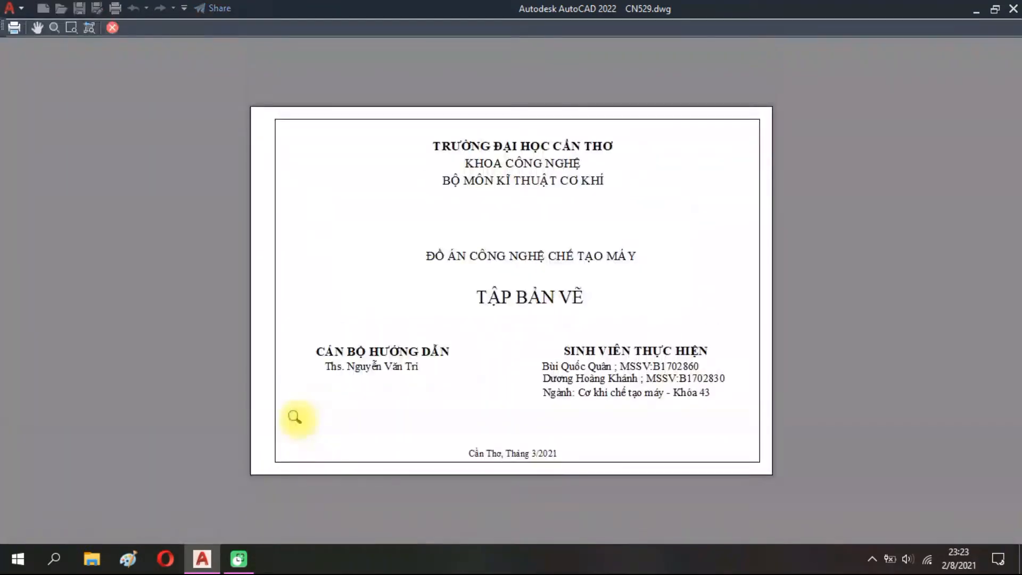
key("Escape")
key("Escape")
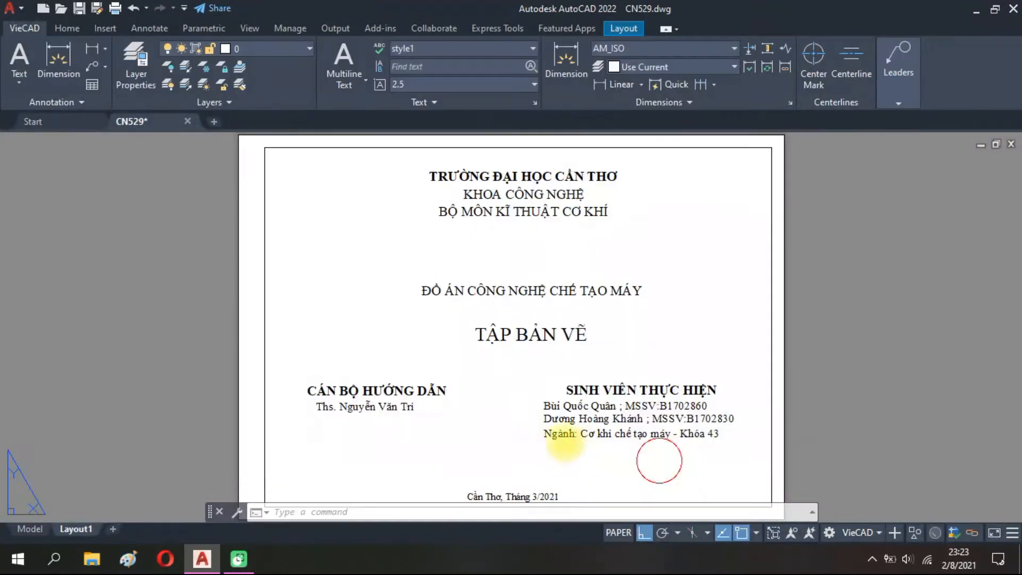
Create a copy of Layout1 placed at the end of the layouts.
scroll(547, 418, "down", 4)
middle_click_drag(448, 418, 334, 419)
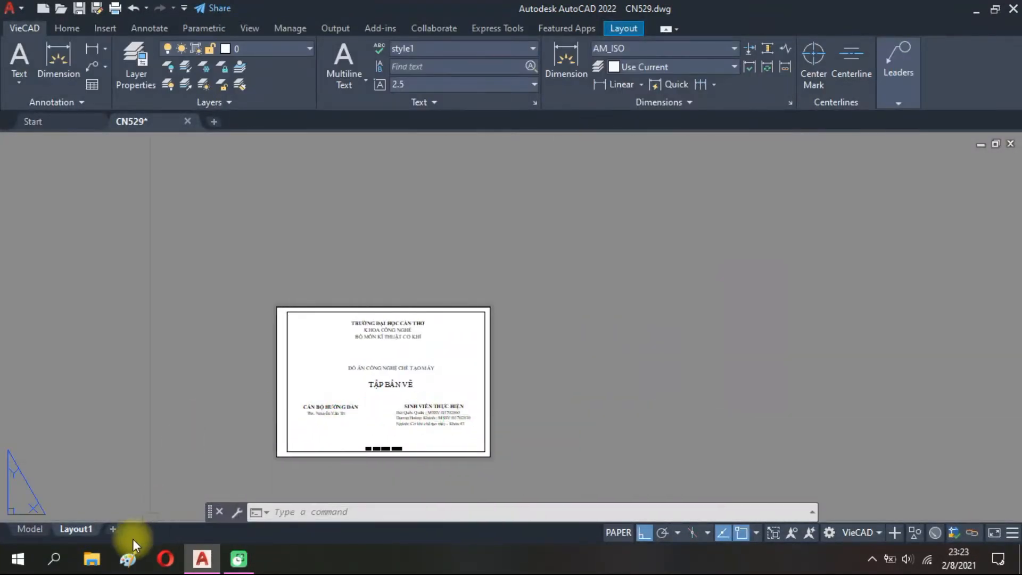
right_click(83, 532)
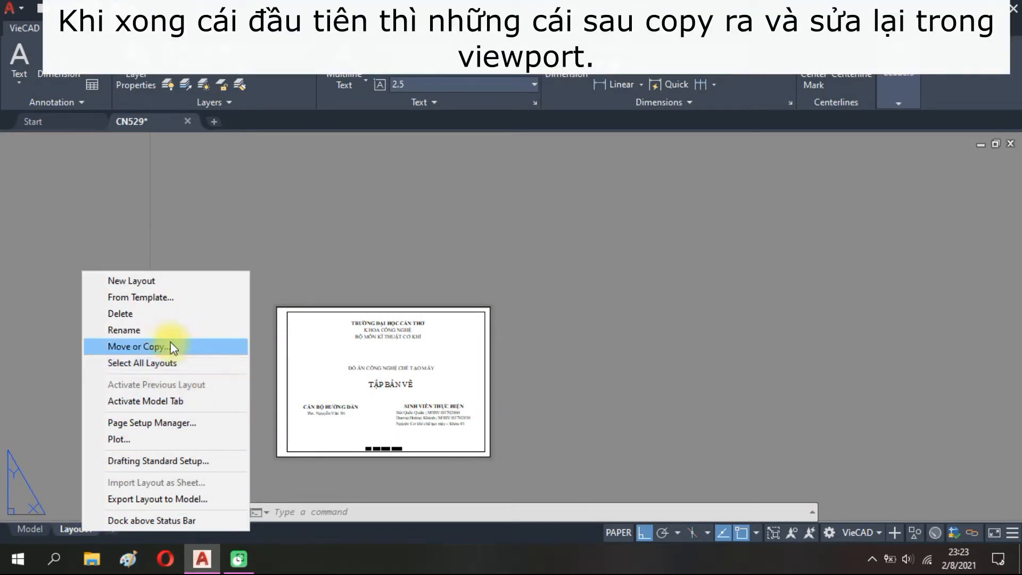
left_click(204, 347)
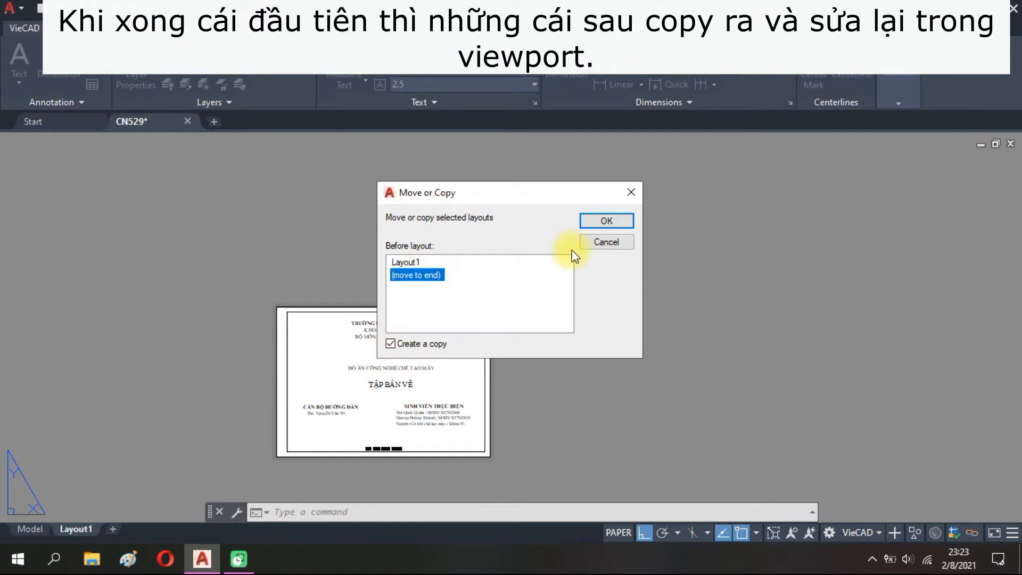
left_click(605, 220)
Create two more copies of the title sheet layout so each remaining drawing has its own layout.
left_click(145, 527)
right_click(145, 527)
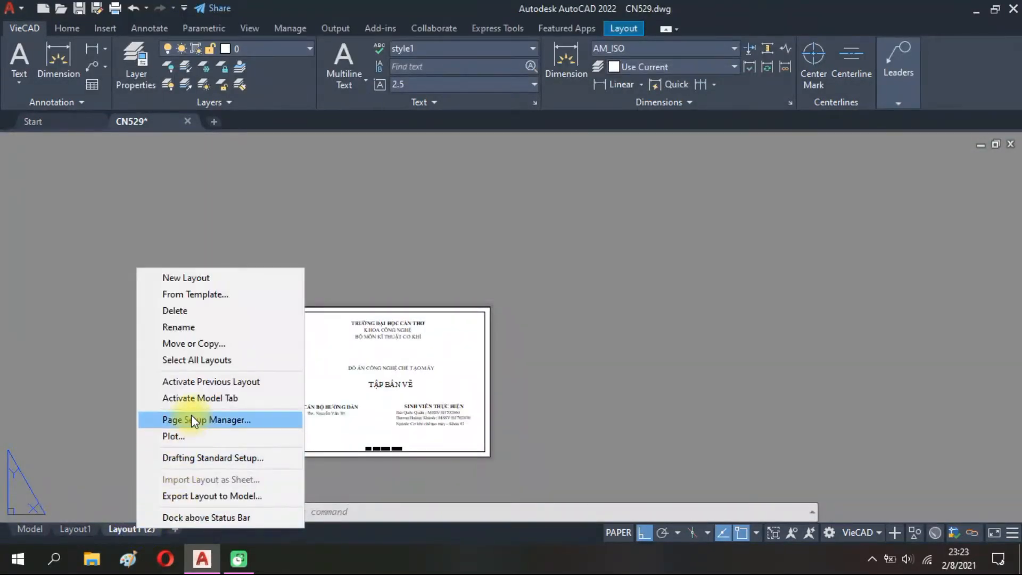
left_click(190, 343)
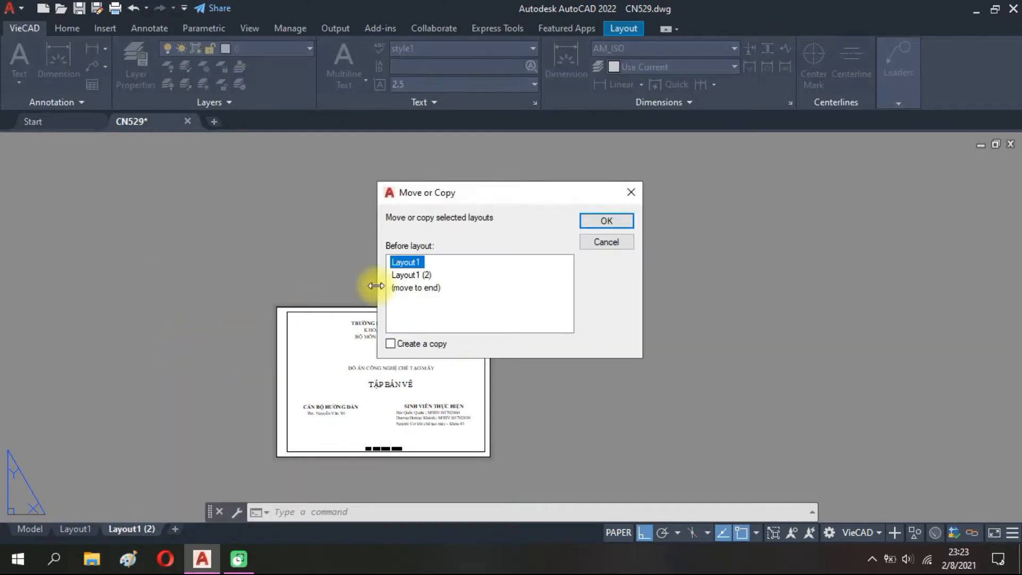
left_click(609, 223)
left_click(190, 528)
right_click(189, 528)
left_click(249, 344)
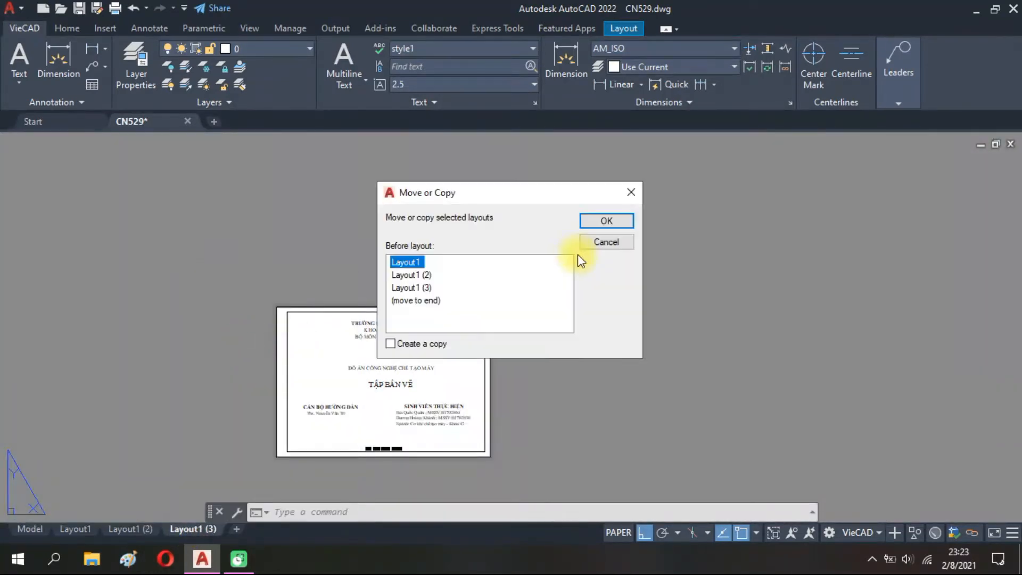
left_click(597, 221)
Activate the model viewport in Layout1 (2) and unlock it.
middle_click_drag(243, 399, 283, 351)
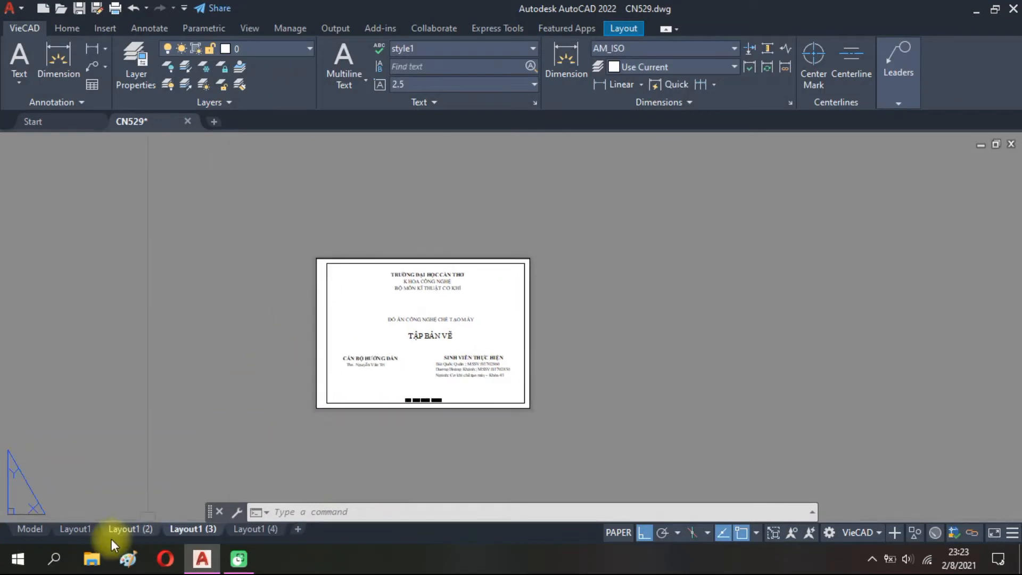
left_click(72, 530)
double_click(331, 357)
scroll(359, 365, "down", 2)
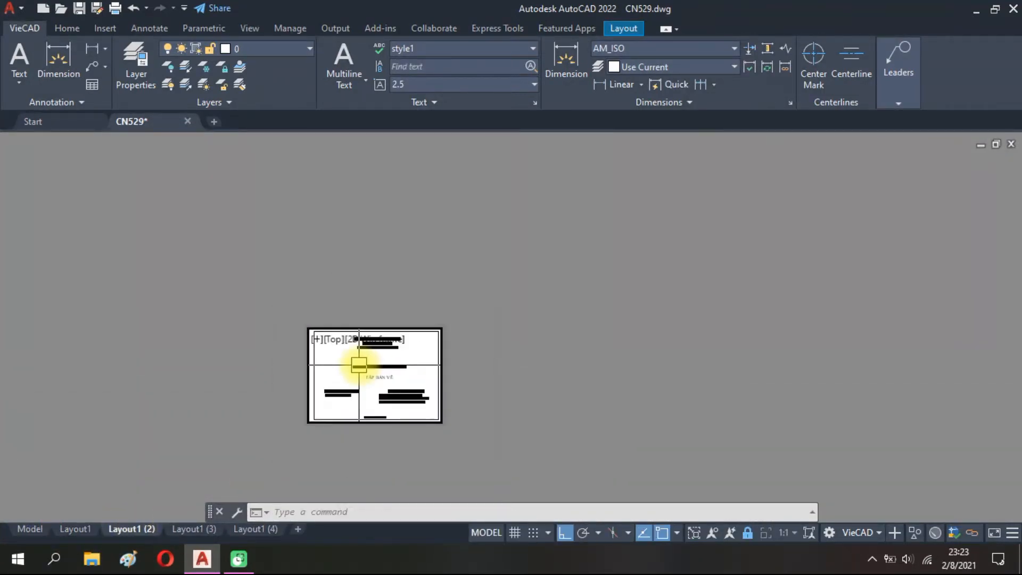
scroll(359, 365, "up", 3)
middle_click_drag(360, 365, 417, 300)
left_click(749, 535)
Zoom the Layout1 (2) viewport to the outer-frame corners of the second drawing using Endpoint snaps and return to paper space.
scroll(393, 322, "down", 2)
middle_click_drag(482, 339, 407, 347)
key("space")
scroll(377, 369, "up", 3)
right_click(432, 354, "ctrl")
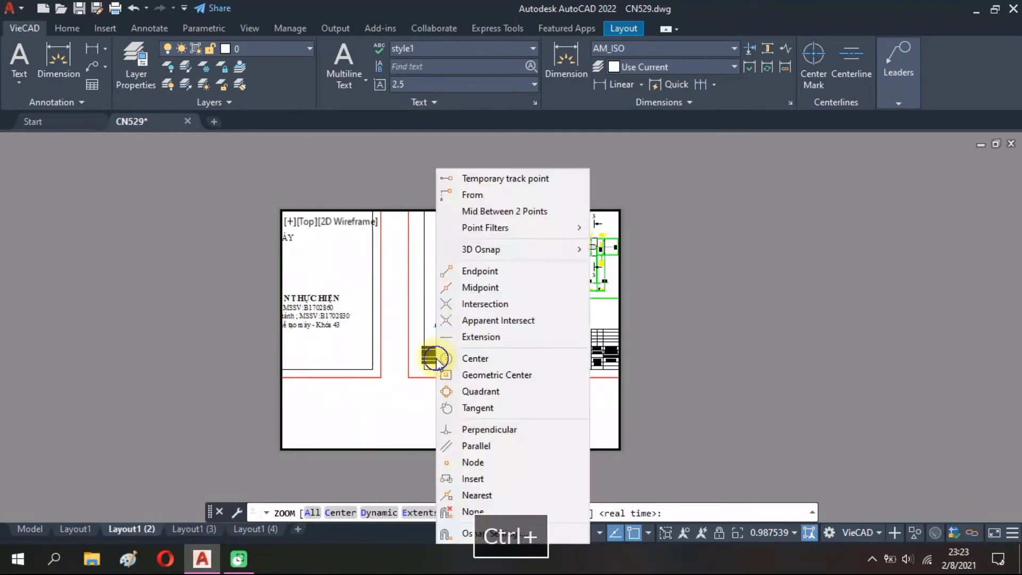
key("e")
scroll(421, 383, "up", 3)
left_click(349, 373)
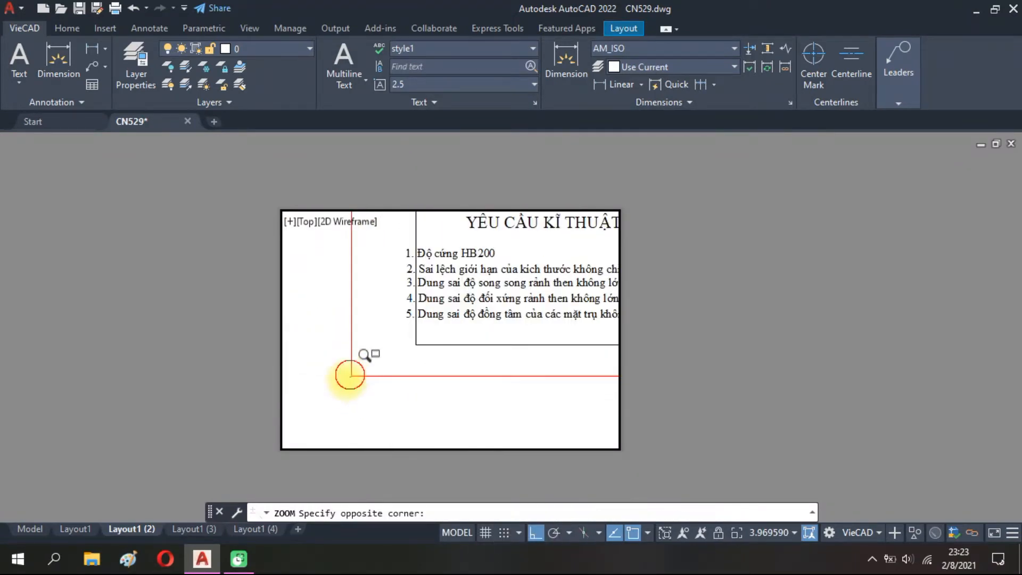
scroll(338, 406, "down", 4)
scroll(456, 338, "up", 5)
right_click(520, 297, "ctrl")
key("e")
left_click(501, 317)
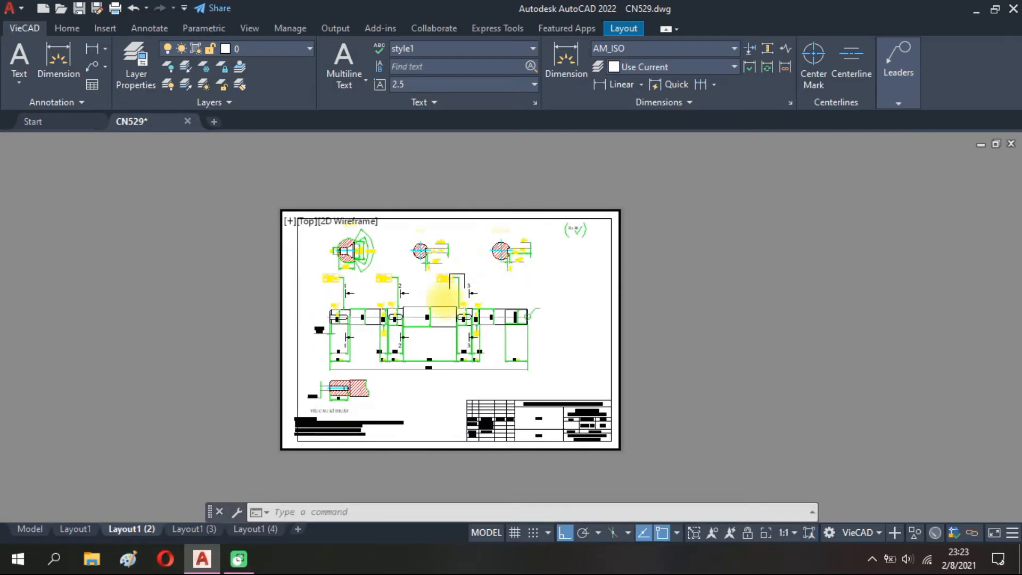
double_click(687, 360)
In model space, move the numbered technical notes of the second drawing horizontally away from the frame's left border.
scroll(373, 410, "up", 10)
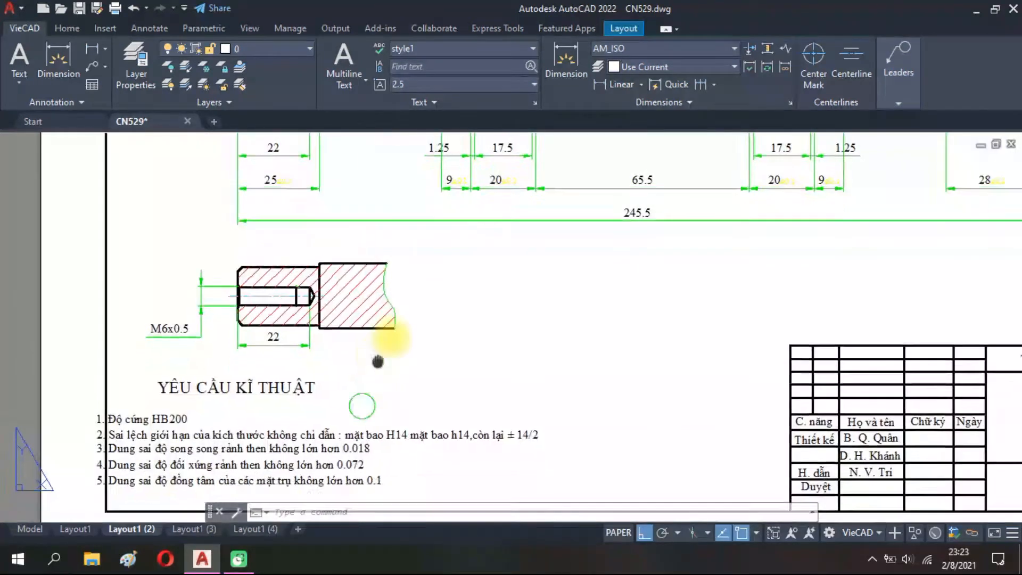
scroll(292, 370, "down", 10)
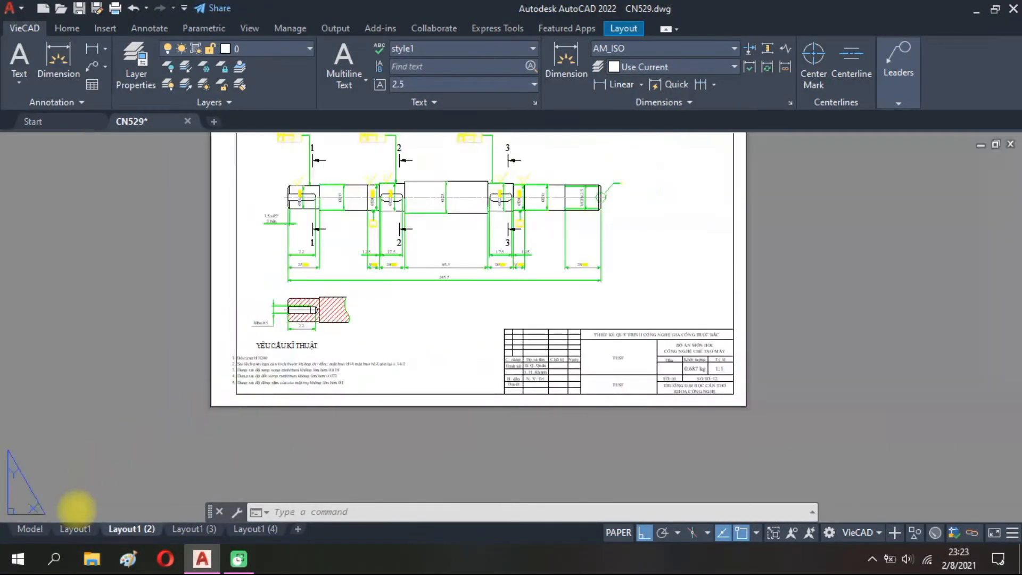
left_click(37, 531)
scroll(468, 400, "down", 8)
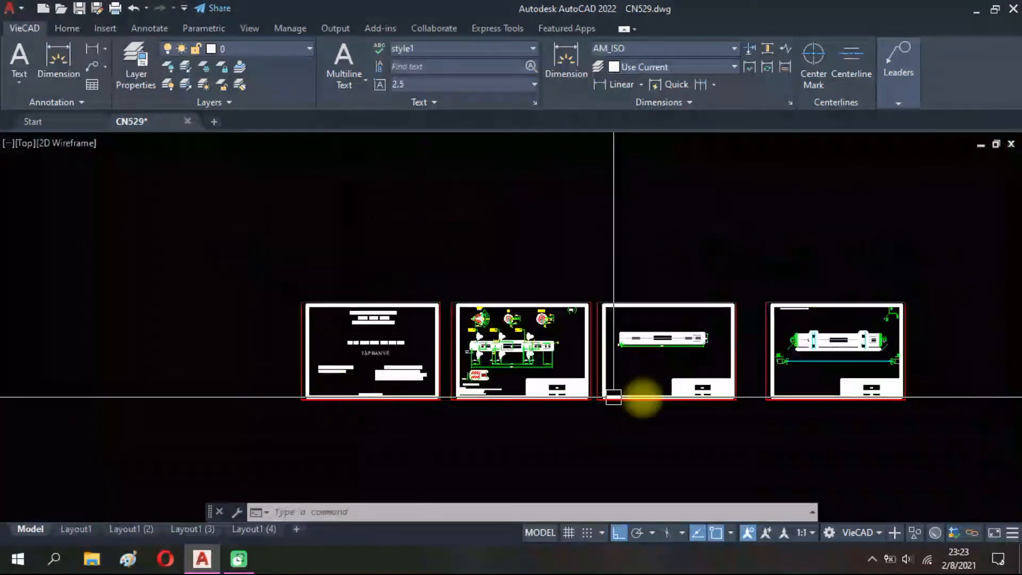
scroll(365, 392, "up", 12)
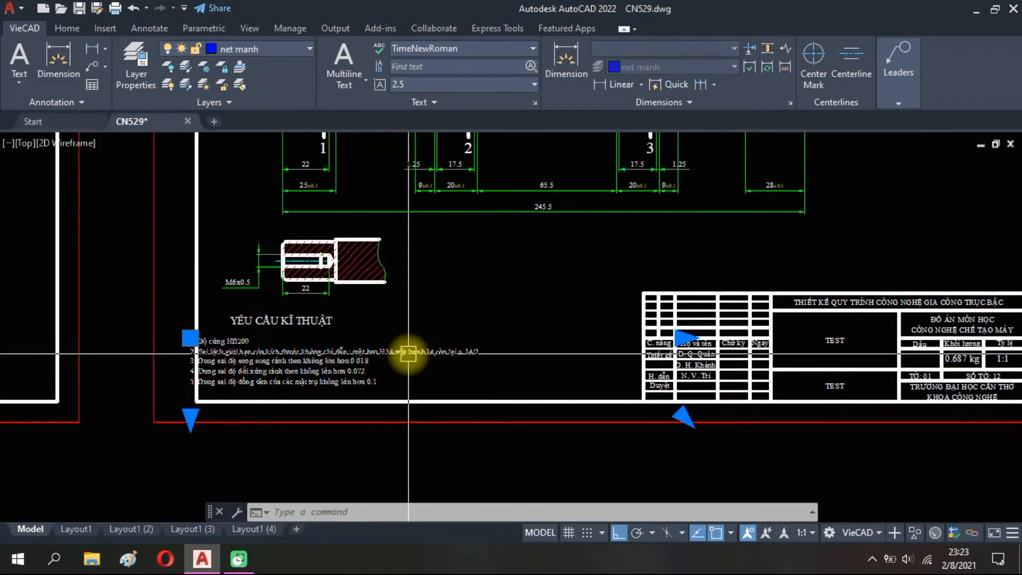
key("space")
left_click(499, 305)
left_click(557, 313)
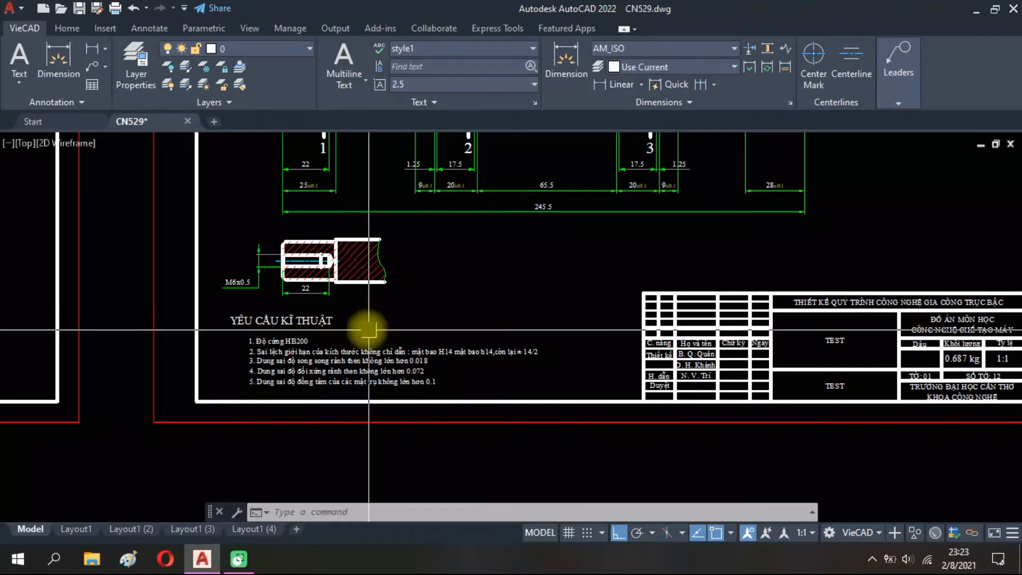
Move the heading YÊU CẦU KĨ THUẬT about 29.5 units to the right above the notes and save the drawing.
left_click(560, 283)
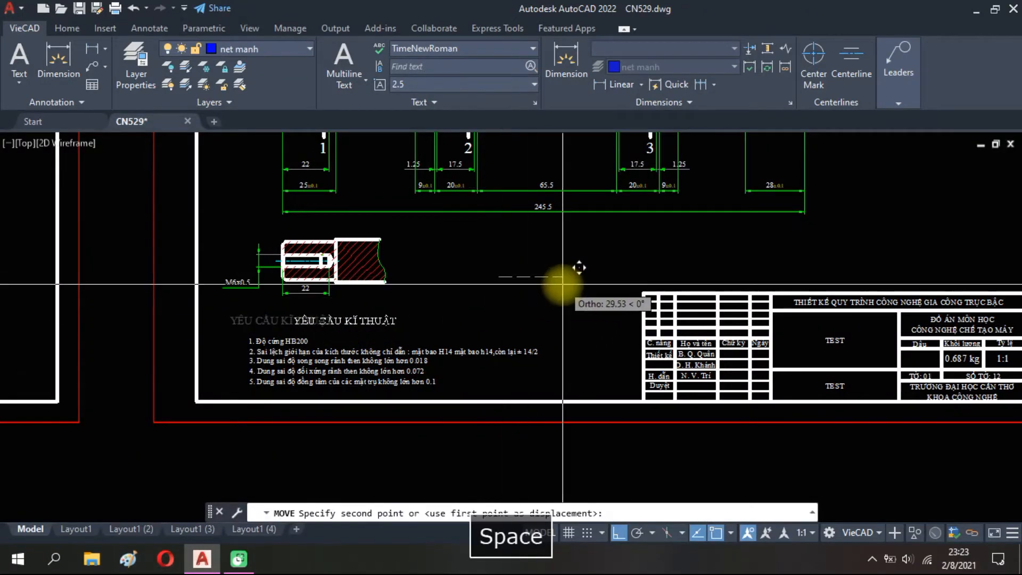
key("Escape")
key("ctrl+s")
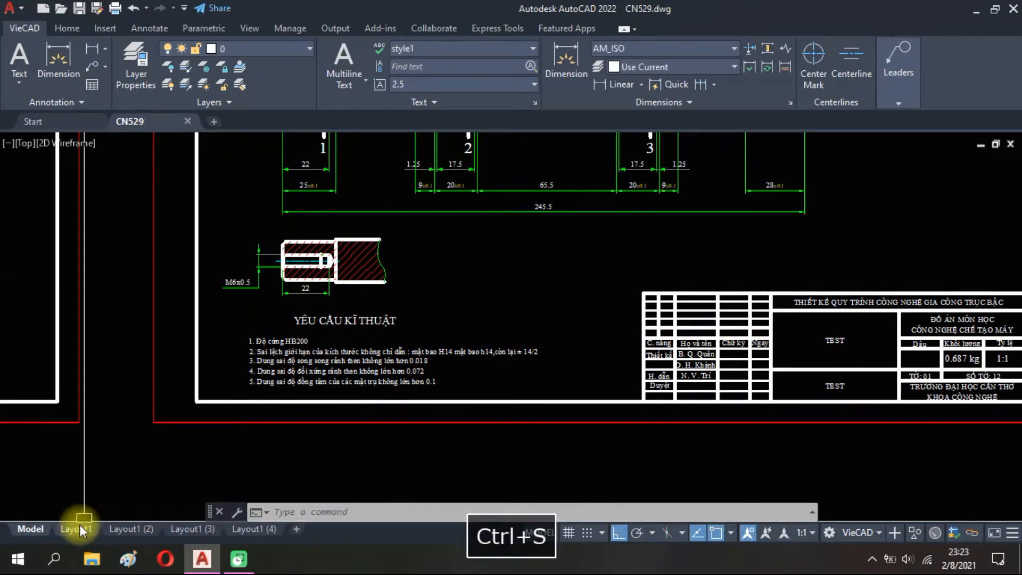
Activate the model viewport in Layout1 (3) and unlock it.
left_click(140, 529)
scroll(332, 377, "down", 4)
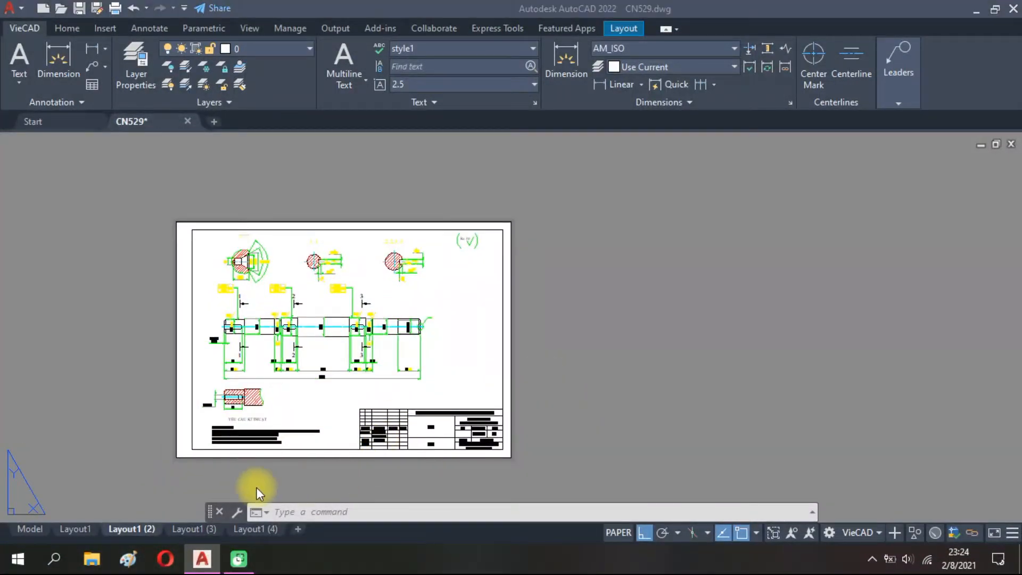
left_click(177, 530)
scroll(426, 367, "up", 2)
double_click(464, 388)
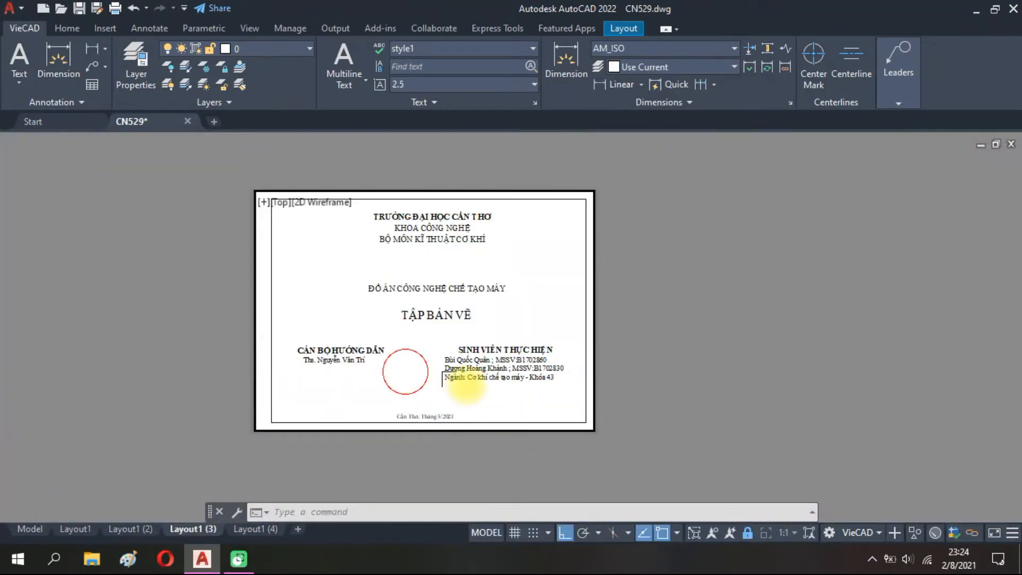
left_click(746, 532)
Zoom the Layout1 (3) viewport to the outer-frame corners of the third drawing using Endpoint snaps and return to paper space.
scroll(410, 330, "down", 5)
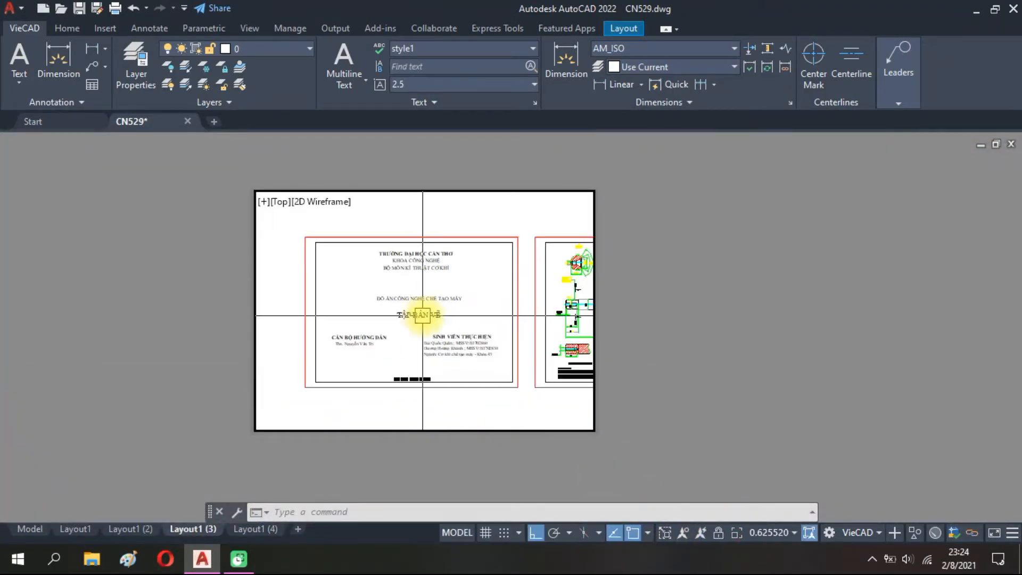
middle_click_drag(555, 312, 409, 328)
scroll(409, 321, "up", 3)
key("space")
right_click(429, 334, "shift")
key("e")
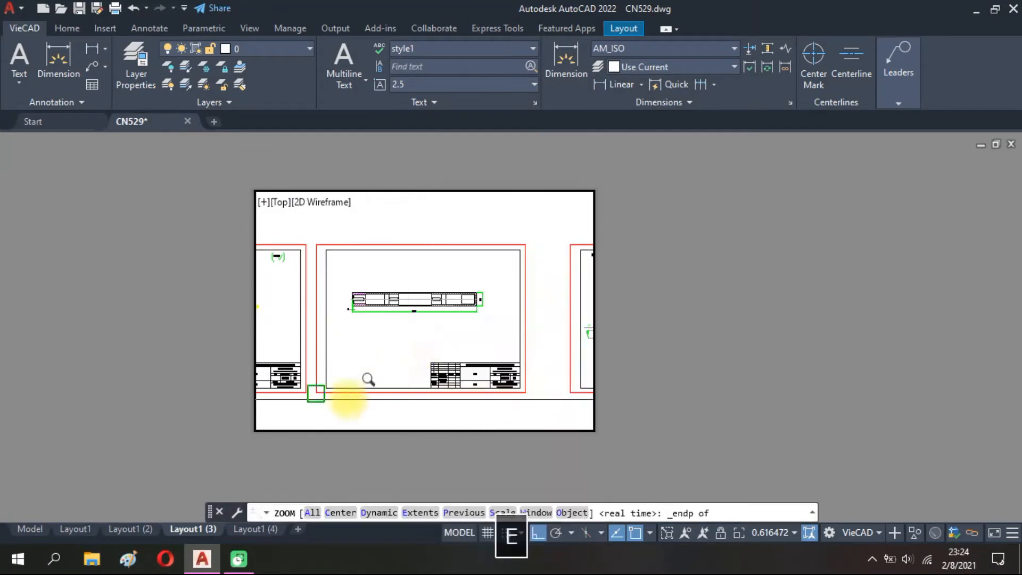
scroll(313, 403, "up", 8)
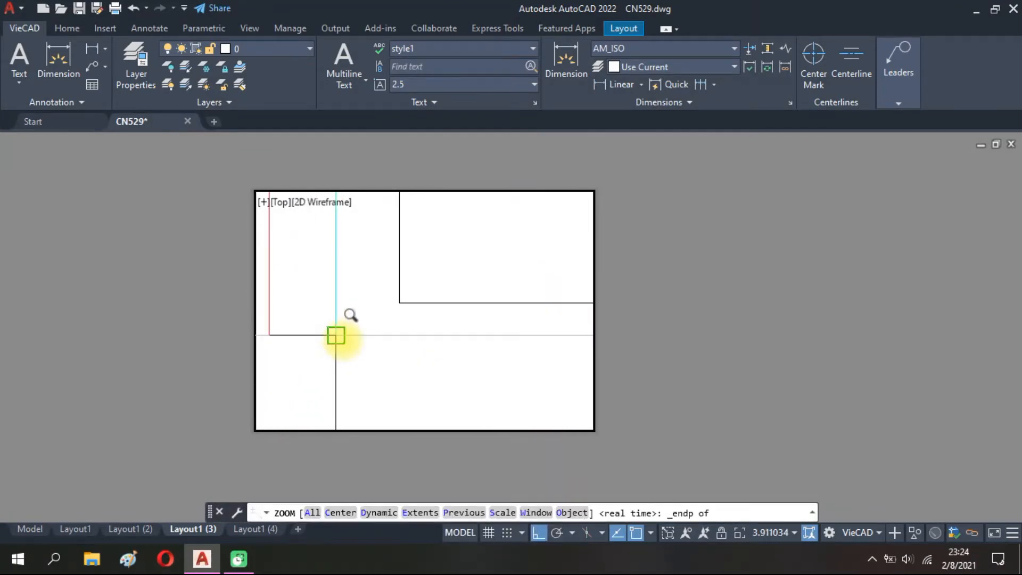
left_click(339, 337)
scroll(307, 381, "down", 10)
scroll(426, 314, "up", 8)
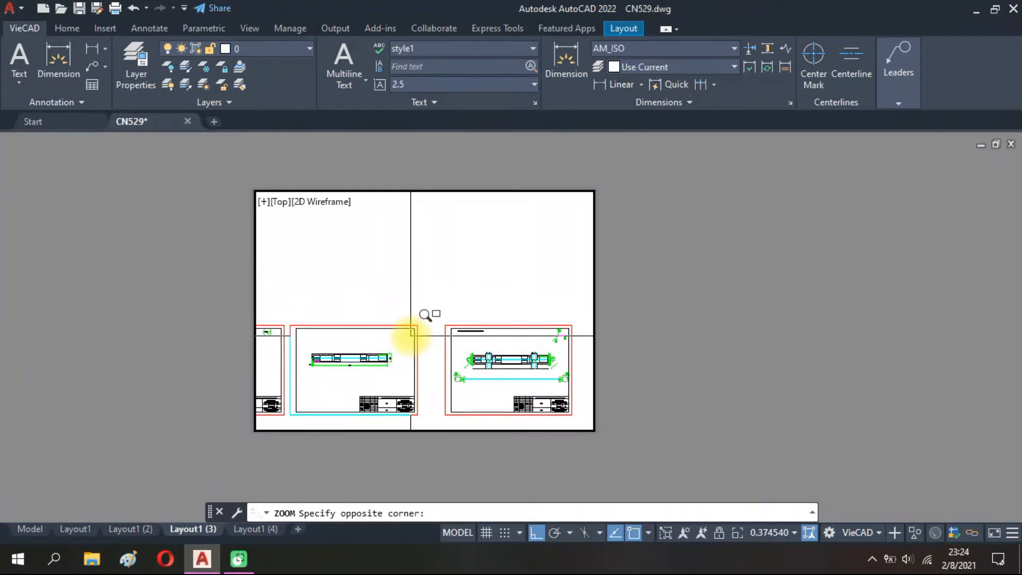
right_click(454, 315, "shift")
key("e")
left_click(430, 294)
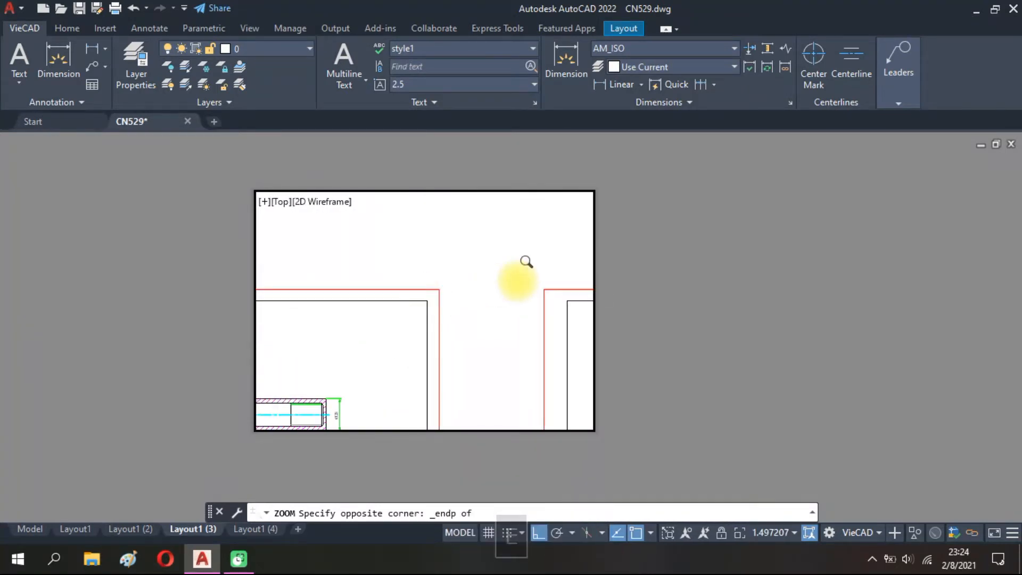
double_click(684, 291)
Examine how the third drawing and its title block fit the sheet in Layout1 (3).
scroll(409, 315, "up", 3)
scroll(465, 324, "down", 3)
scroll(585, 388, "up", 4)
scroll(584, 388, "up", 1)
scroll(556, 383, "down", 4)
middle_click_drag(457, 392, 258, 440)
scroll(318, 421, "up", 2)
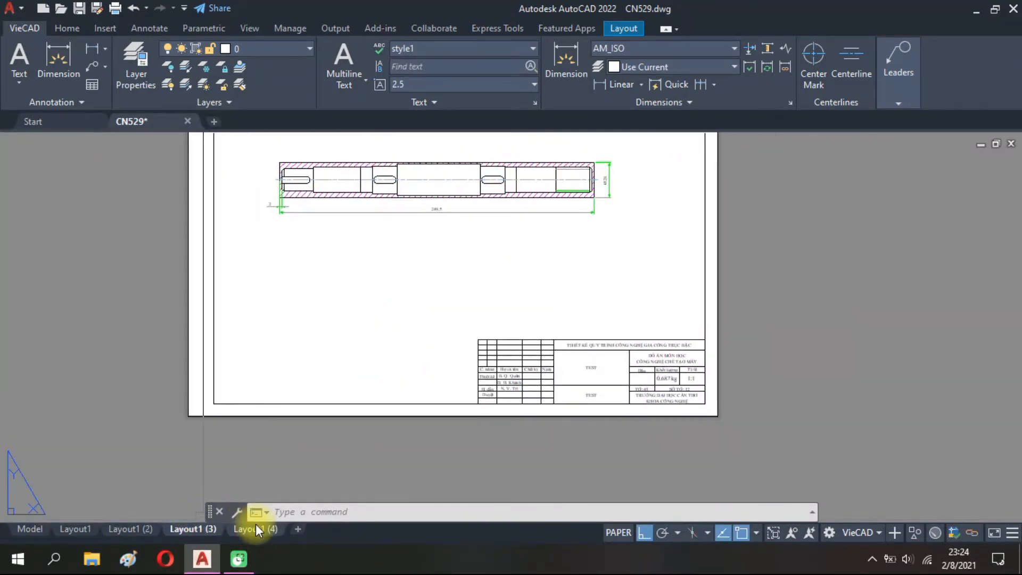
mouse_move(253, 529)
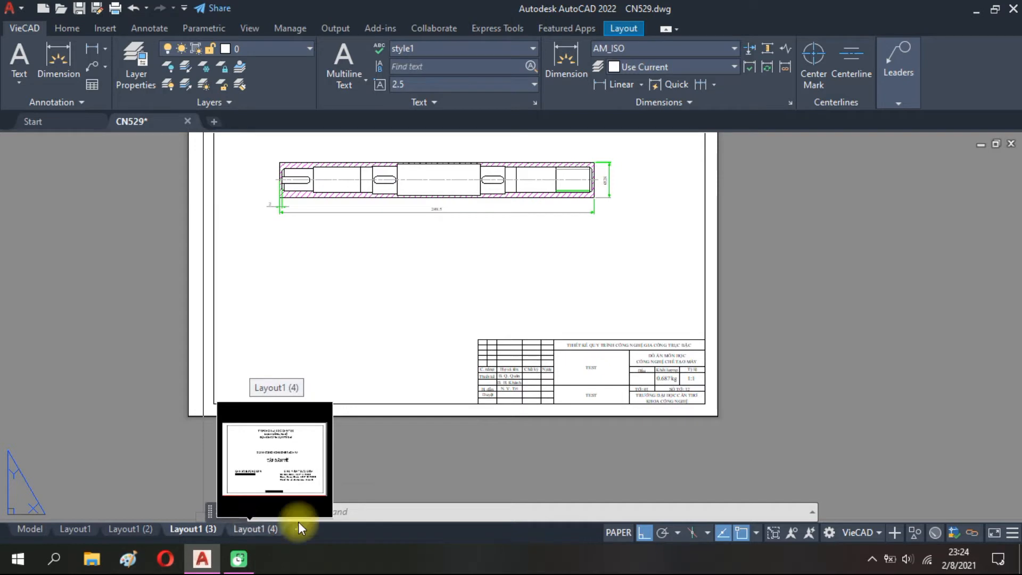
left_click(853, 446)
left_click(635, 427)
double_click(394, 304)
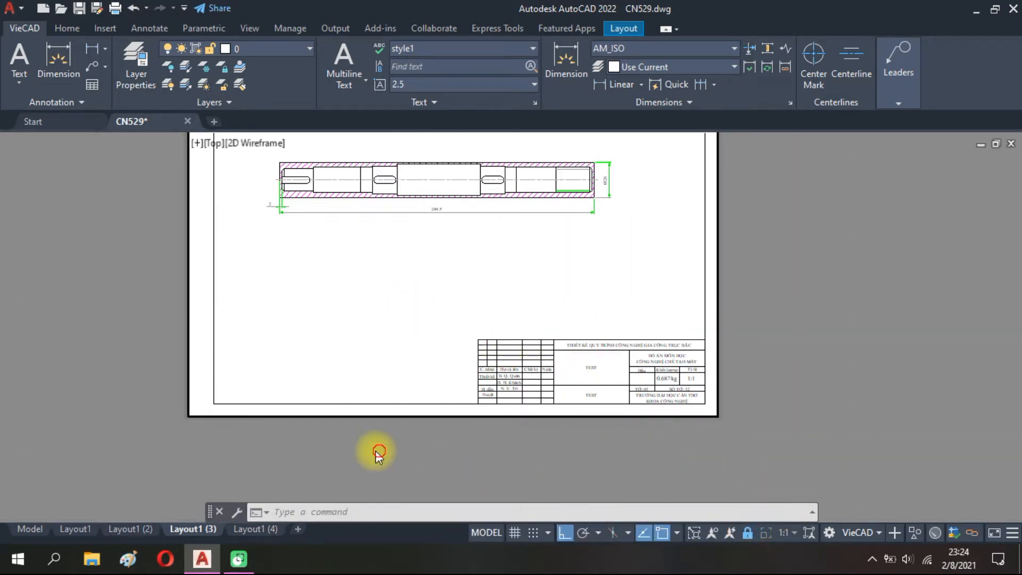
Activate the model viewport in Layout1 (4) and unlock it.
left_click(255, 529)
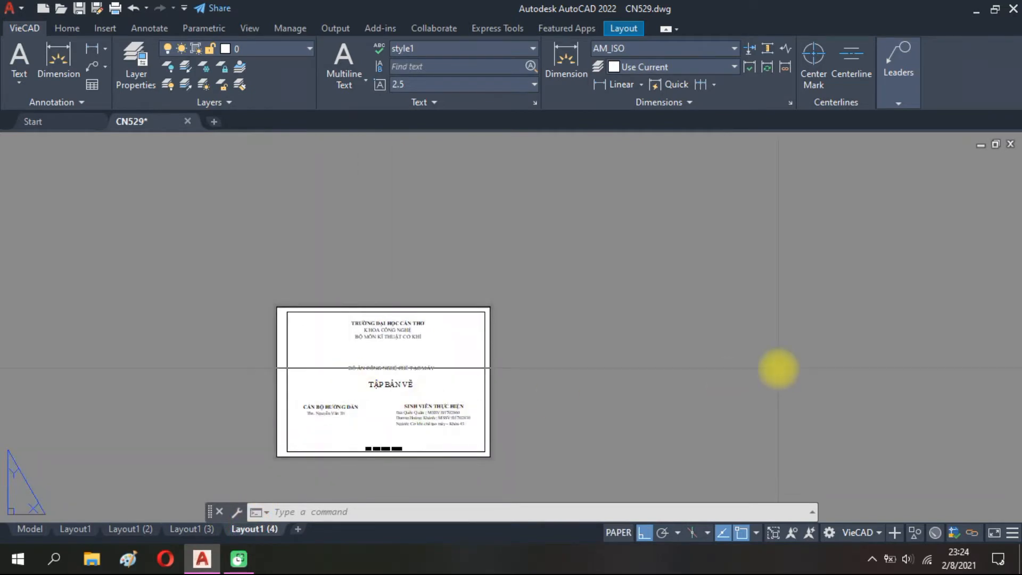
middle_click(778, 368)
middle_click(778, 368)
double_click(365, 285)
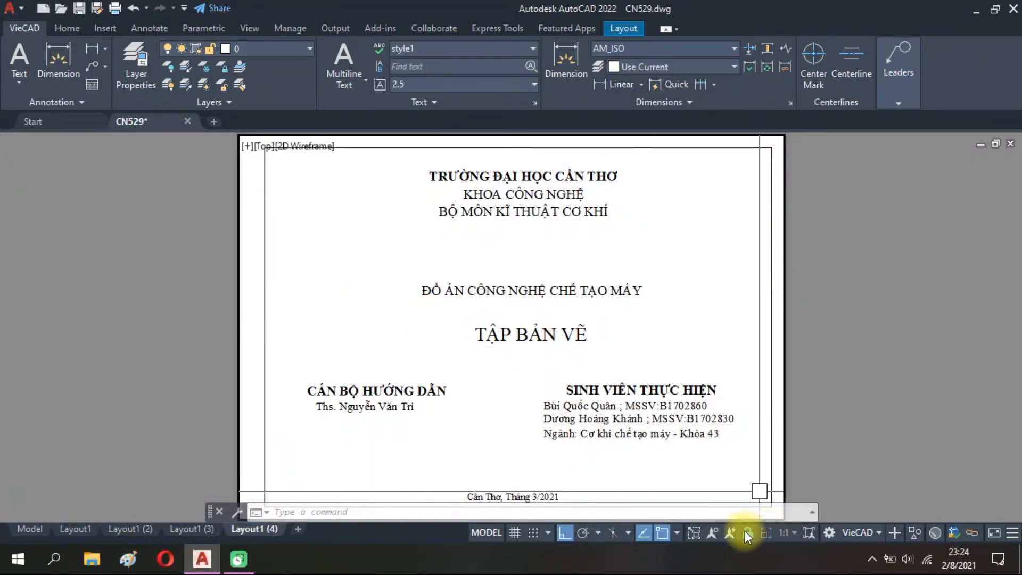
Zoom the Layout1 (4) viewport to the outer-frame corners of the fourth drawing using Endpoint snaps and return to paper space.
scroll(623, 383, "down", 8)
middle_click_drag(682, 381, 466, 381)
scroll(532, 362, "up", 6)
type("re")
key("space")
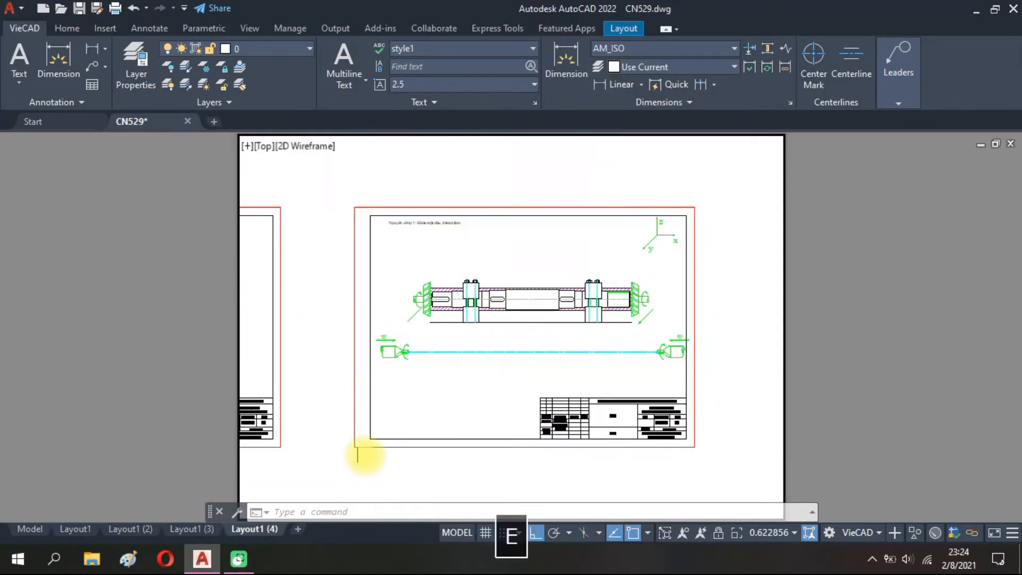
key("Escape")
type("z")
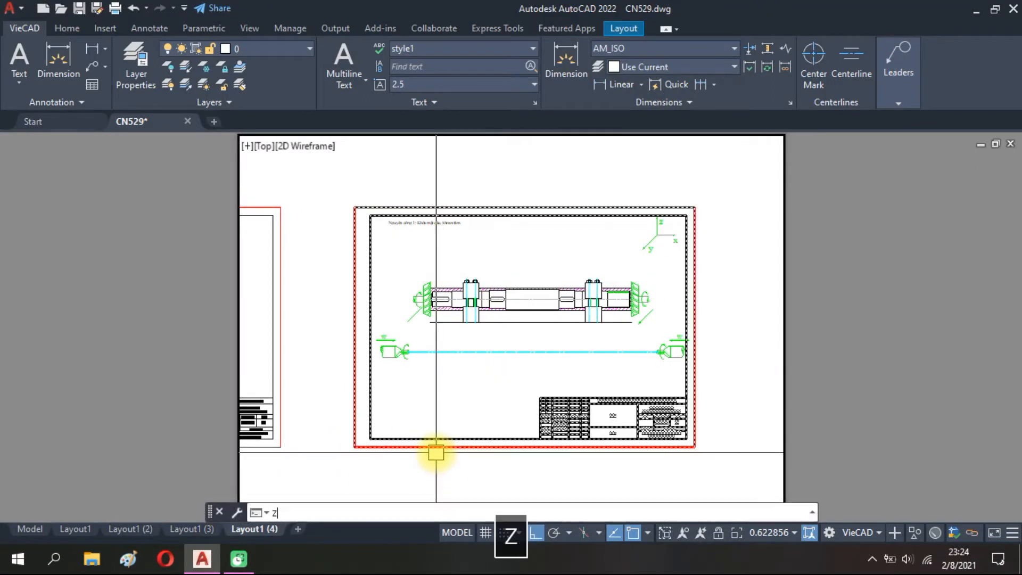
key("space")
right_click(406, 442, "ctrl")
key("e")
left_click(353, 447)
right_click(558, 362, "ctrl")
key("e")
left_click(703, 209)
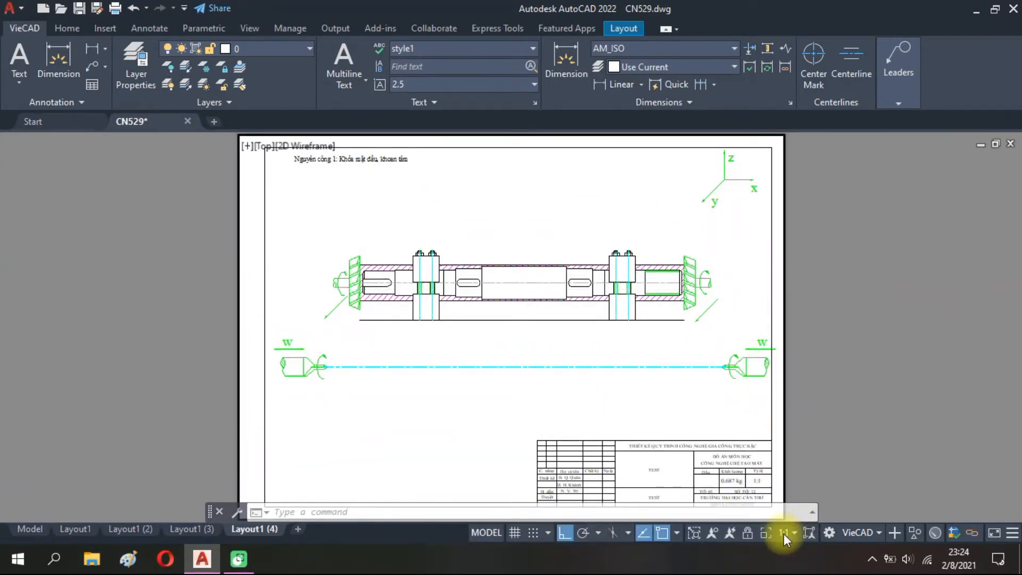
double_click(903, 328)
Return to model space, open the Properties palette and dock it beside the drawing area.
scroll(777, 349, "down", 4)
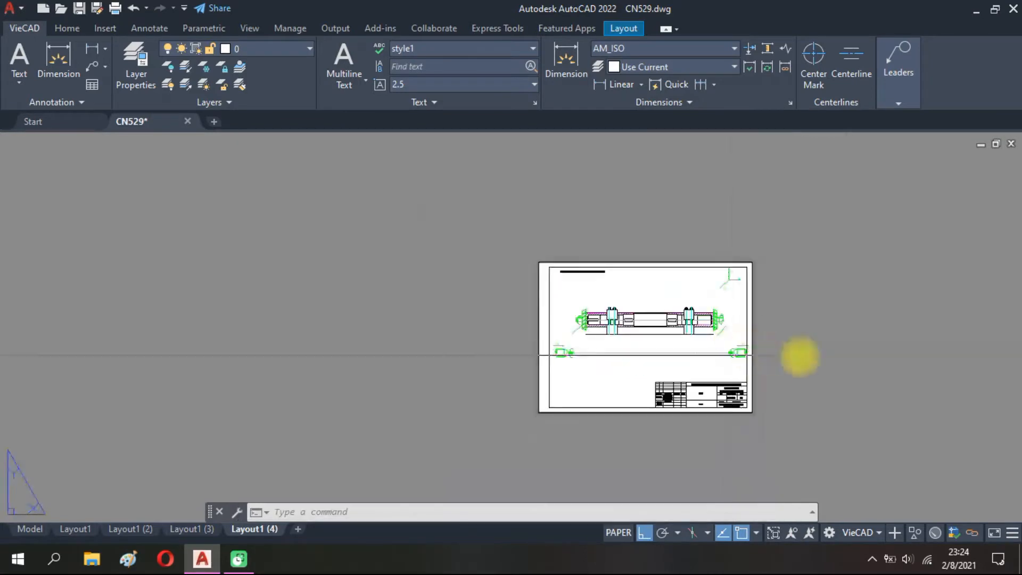
scroll(570, 293, "up", 2)
scroll(598, 358, "down", 2)
scroll(584, 358, "up", 7)
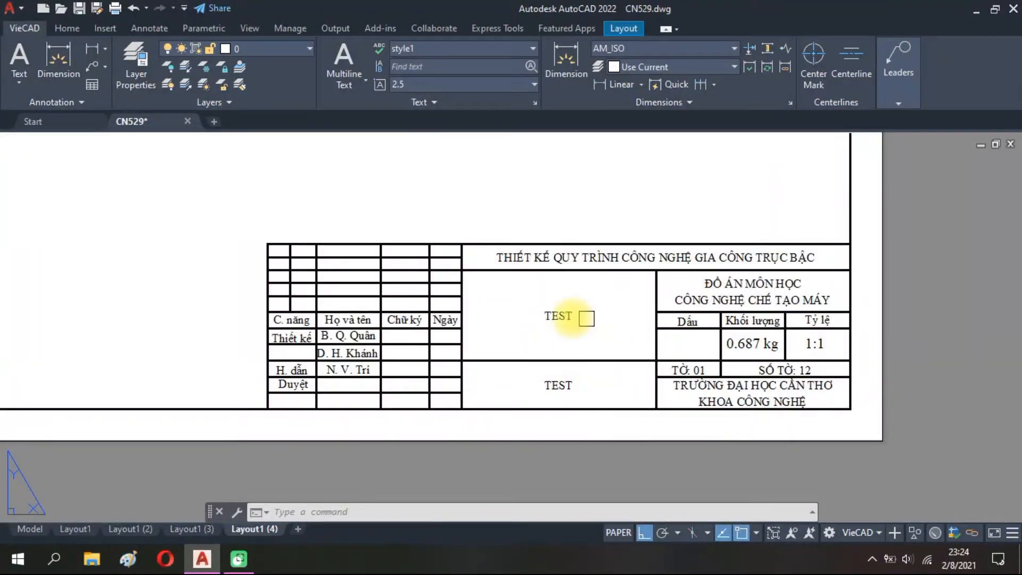
left_click(27, 528)
scroll(422, 354, "down", 4)
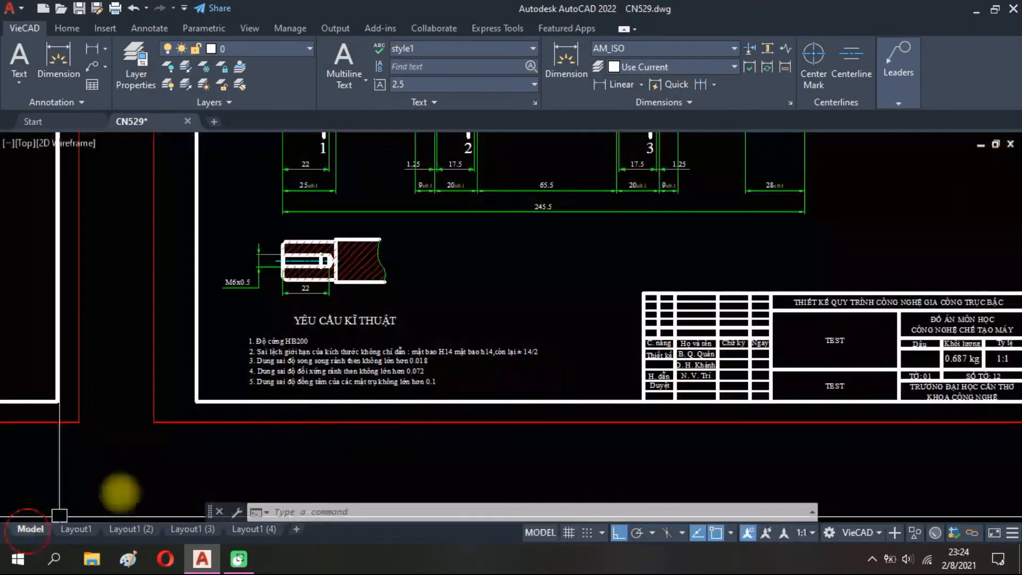
middle_click_drag(422, 354, 422, 367)
key("ctrl+1")
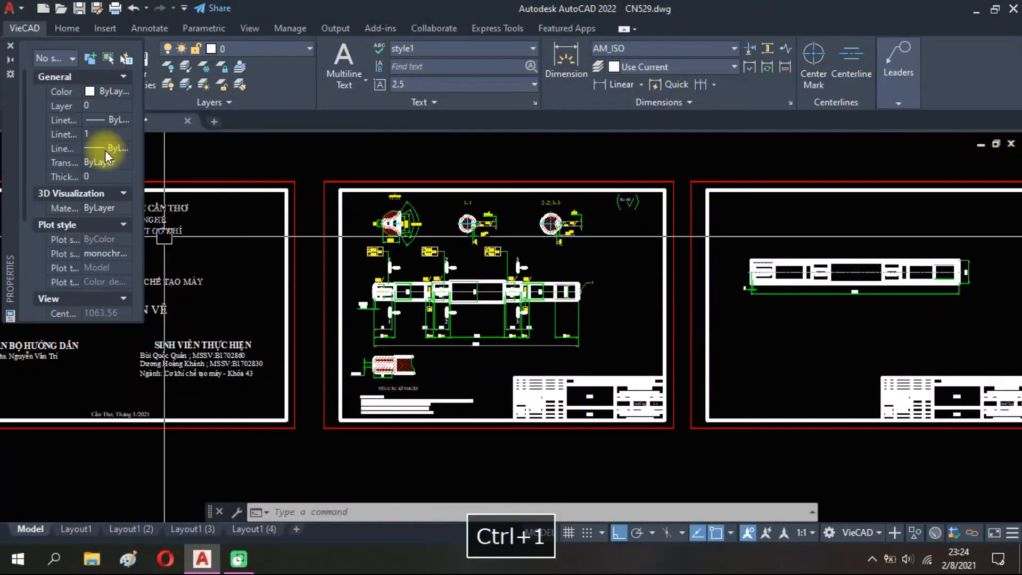
left_click_drag(13, 133, 1014, 290)
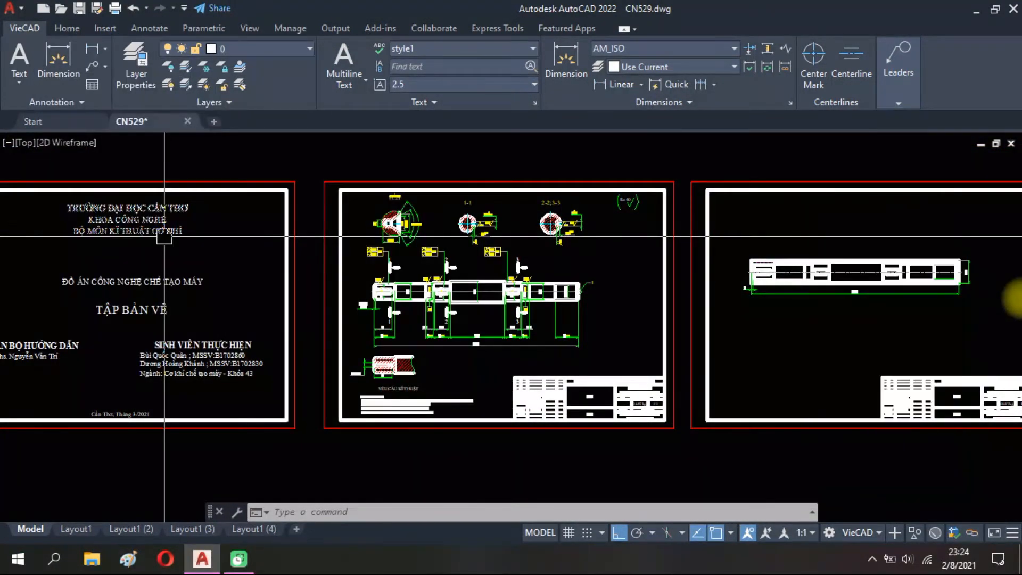
scroll(427, 399, "down", 3)
Open the Sheet Set Manager and start a new sheet set based on existing drawings.
type("SSM")
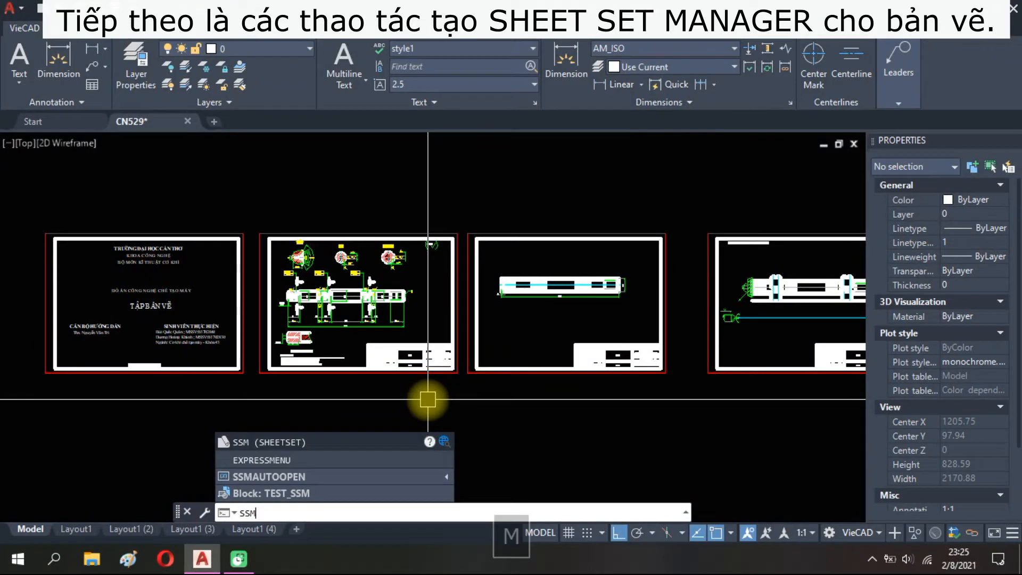
key("Return")
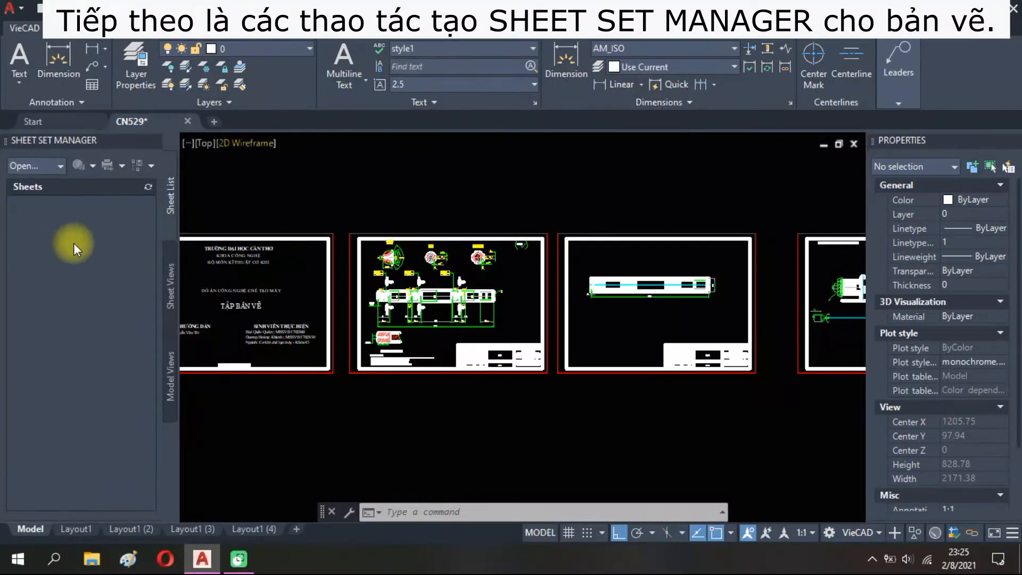
left_click(53, 165)
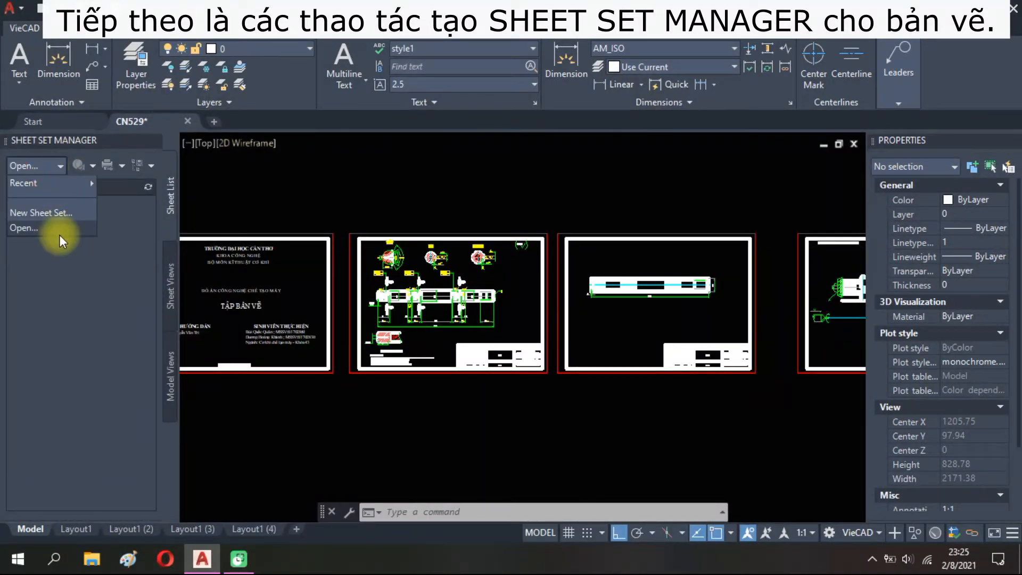
left_click(42, 213)
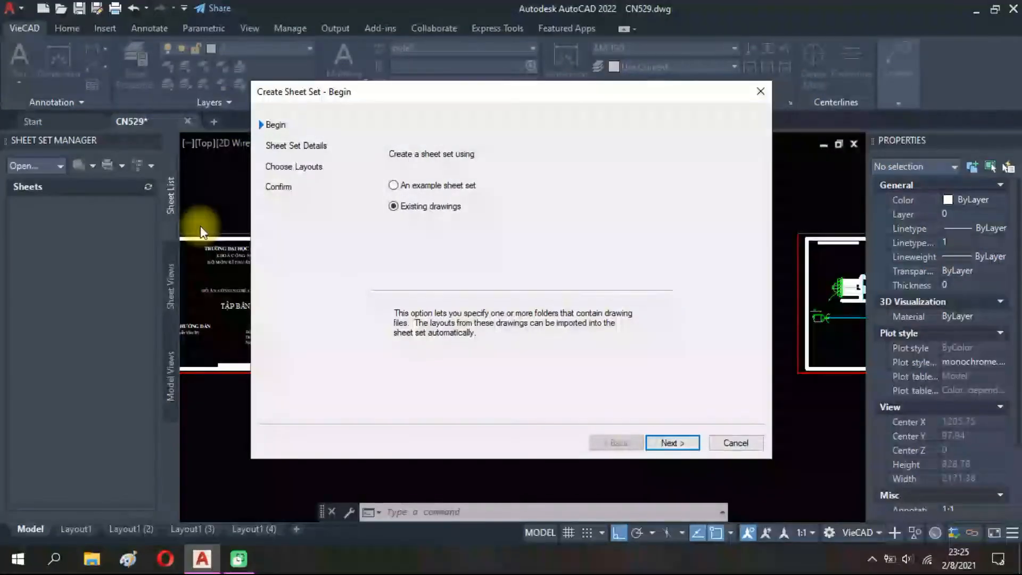
left_click(676, 441)
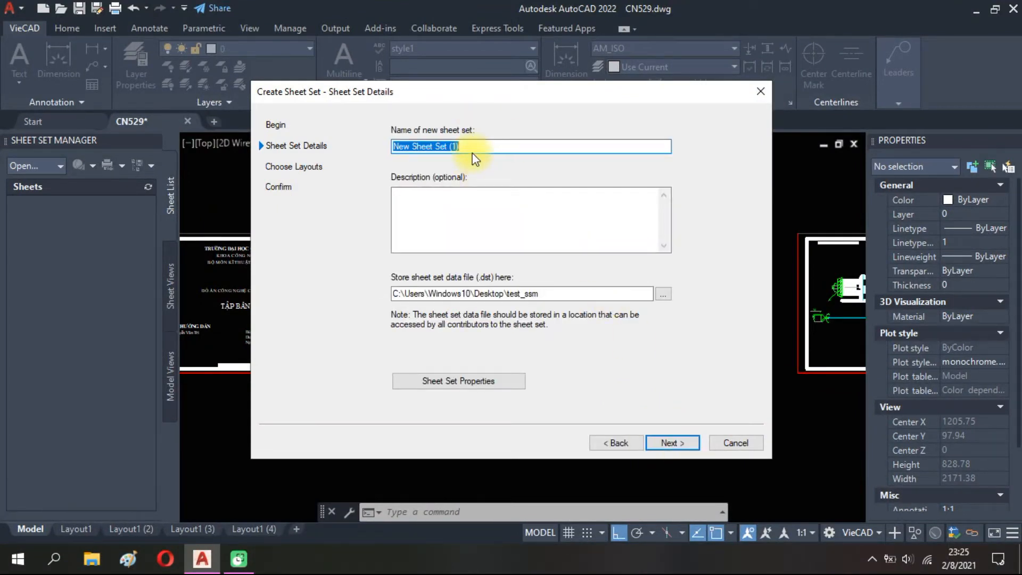
Name the new sheet set CN529 - ĐỒ ÁN CNCTM.
key("Caps_Lock")
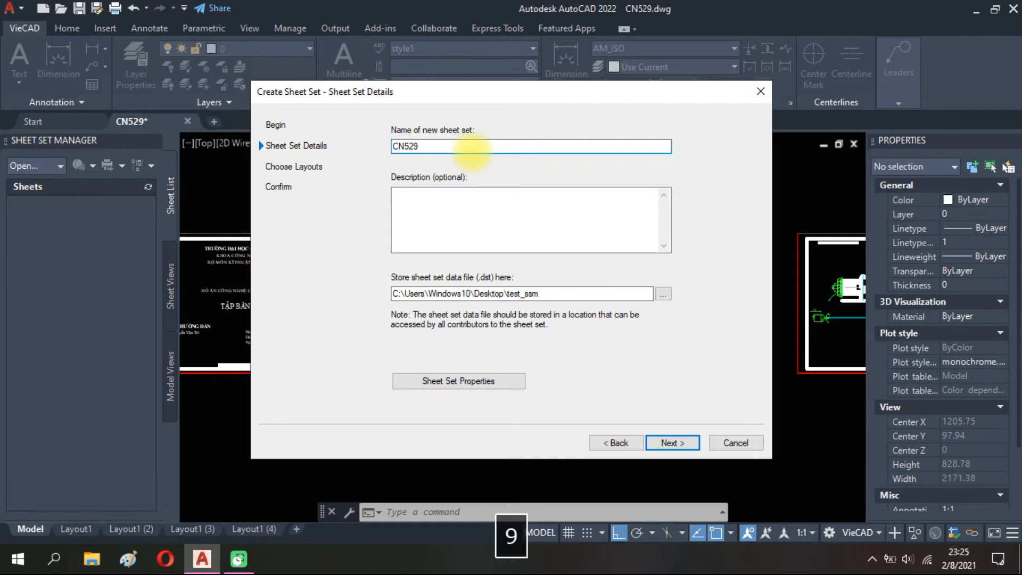
type("- ")
type("ĐỒ A")
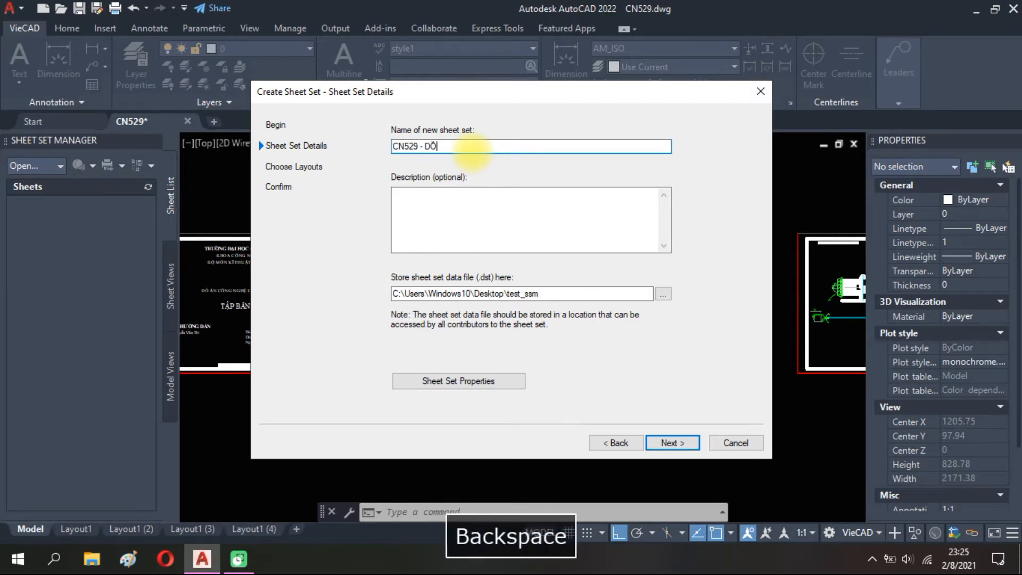
type("N CNCTM")
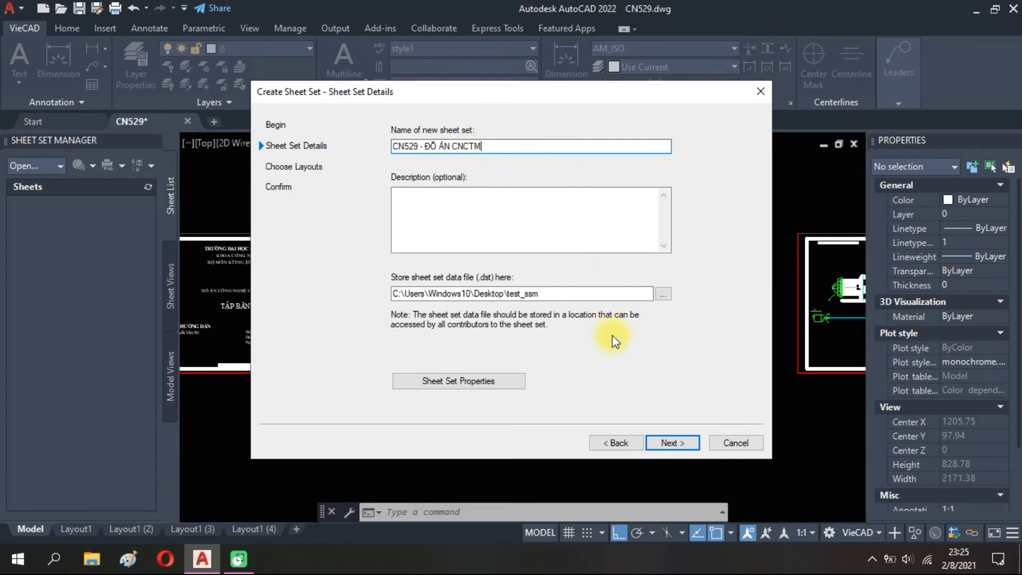
Finish creating the CN529 - ĐỒ ÁN CNCTM sheet set without choosing any layouts.
left_click_drag(491, 144, 181, 142)
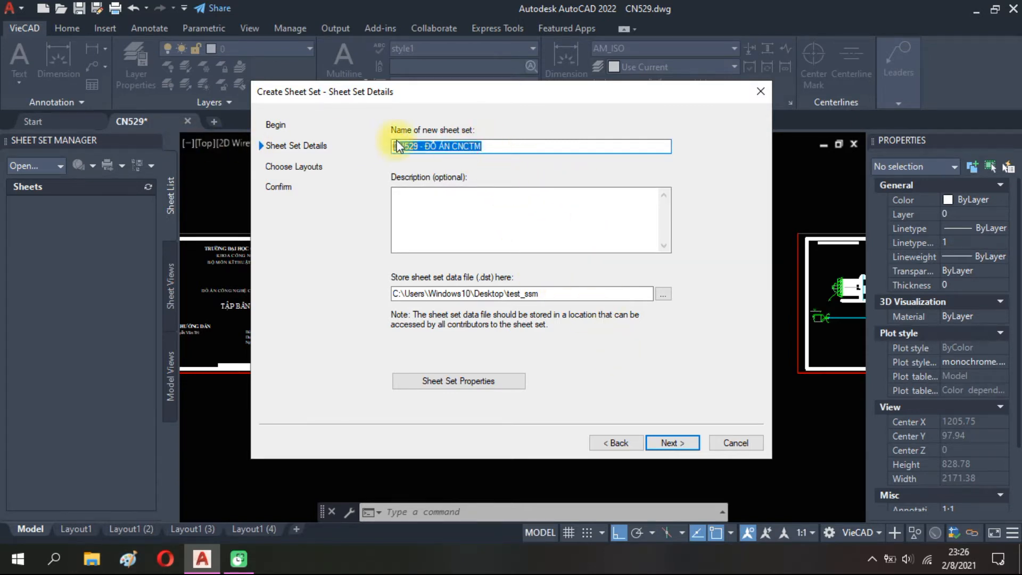
left_click(668, 443)
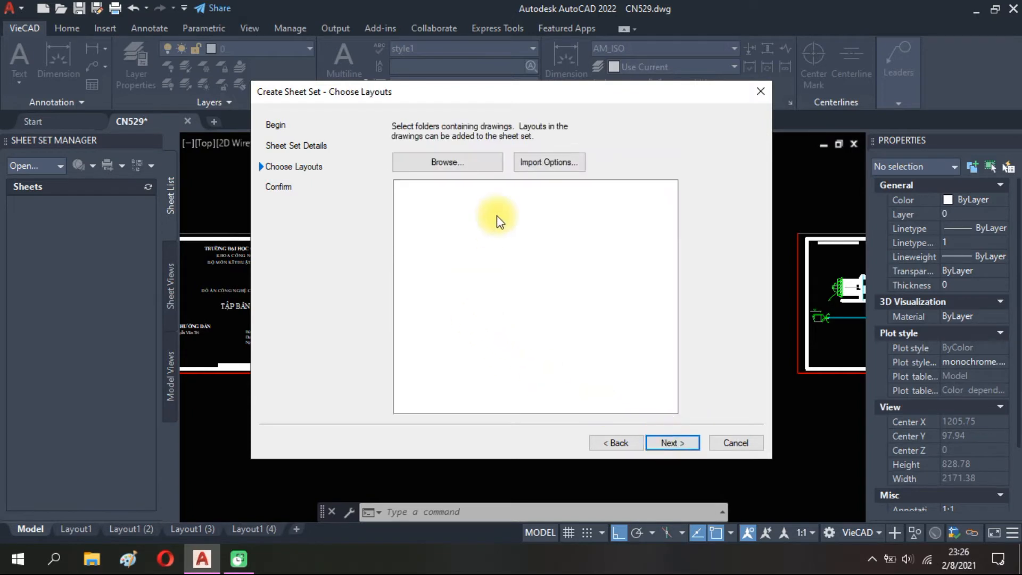
left_click(666, 444)
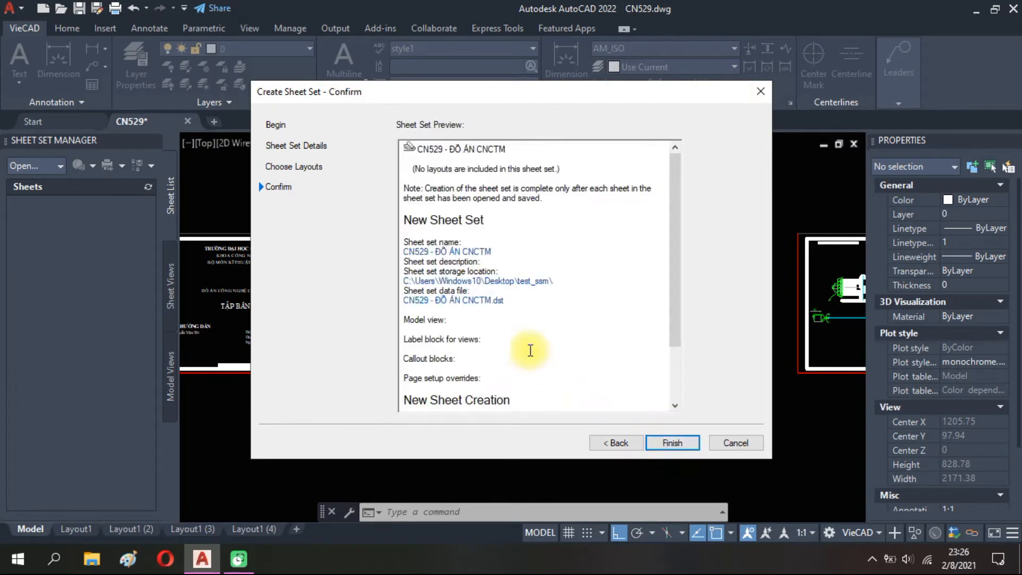
left_click(673, 443)
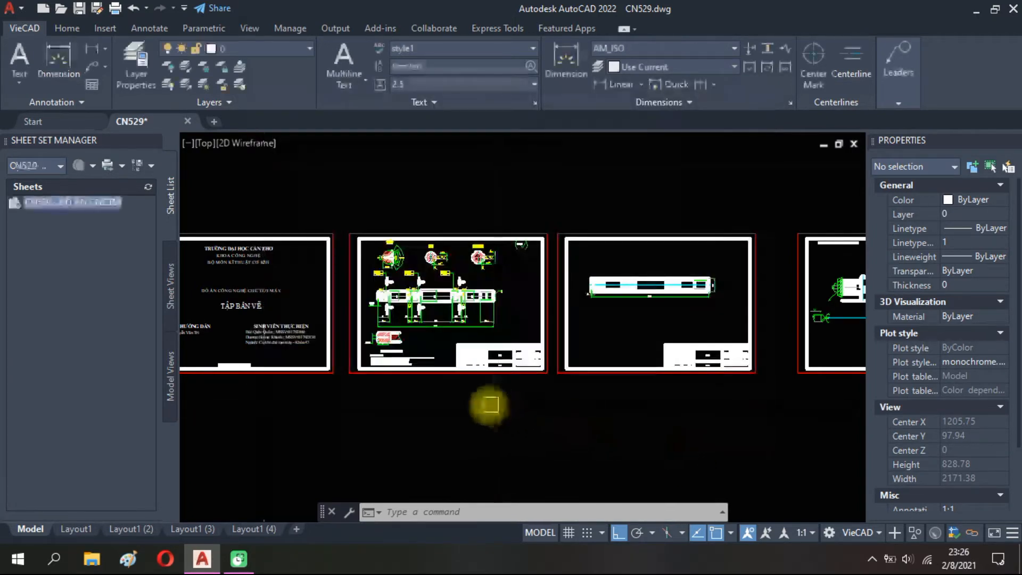
Import Layout1, Layout1 (2), Layout1 (3) and Layout1 (4) of CN529.dwg as sheets into the new sheet set.
right_click(75, 202)
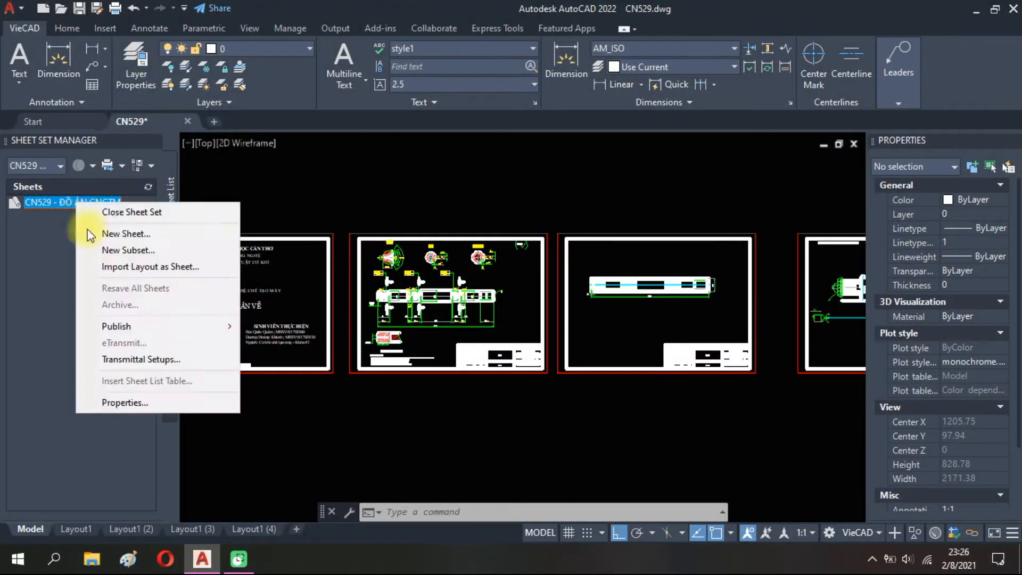
left_click(103, 268)
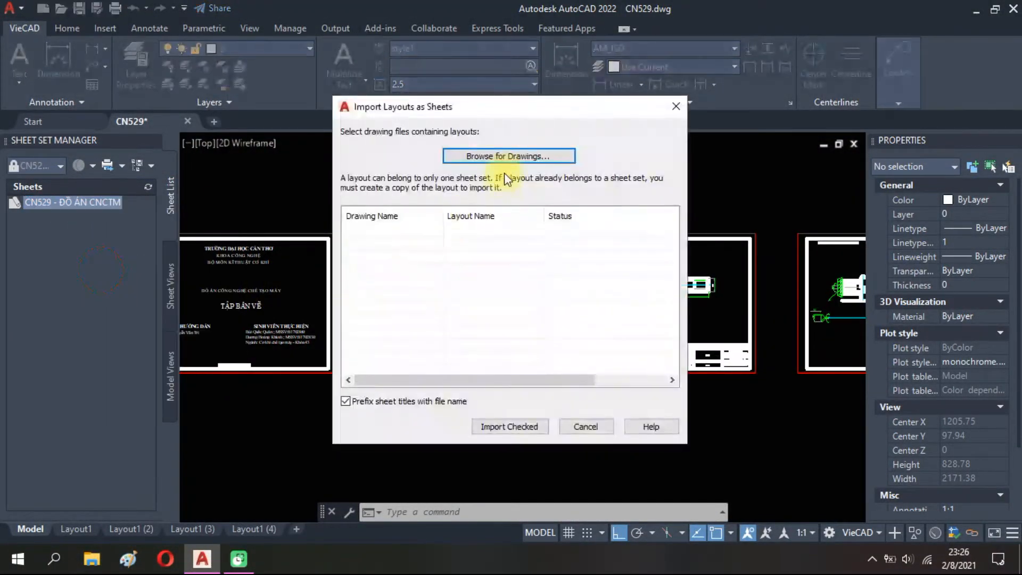
left_click(509, 156)
left_click(409, 155)
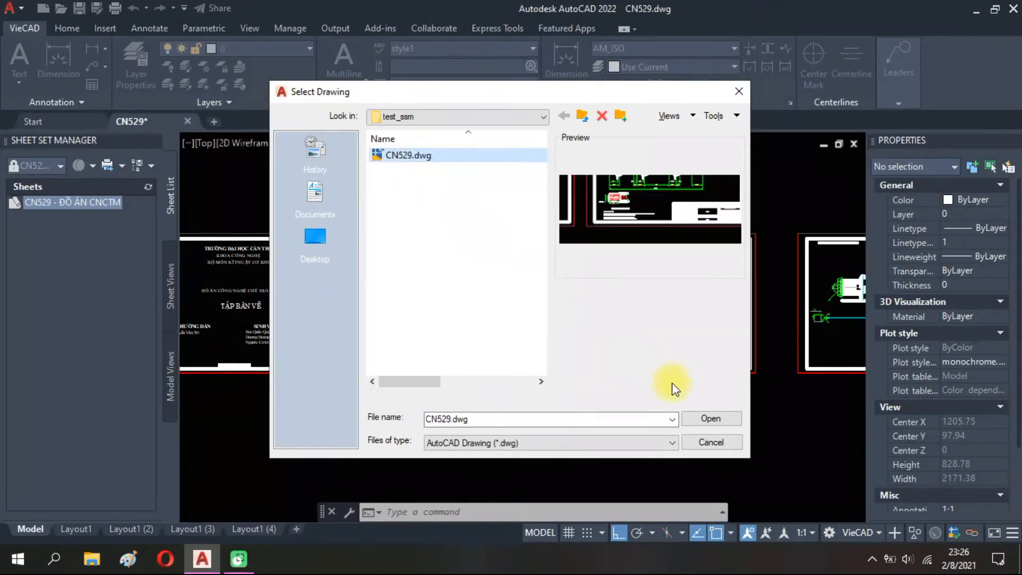
left_click(695, 419)
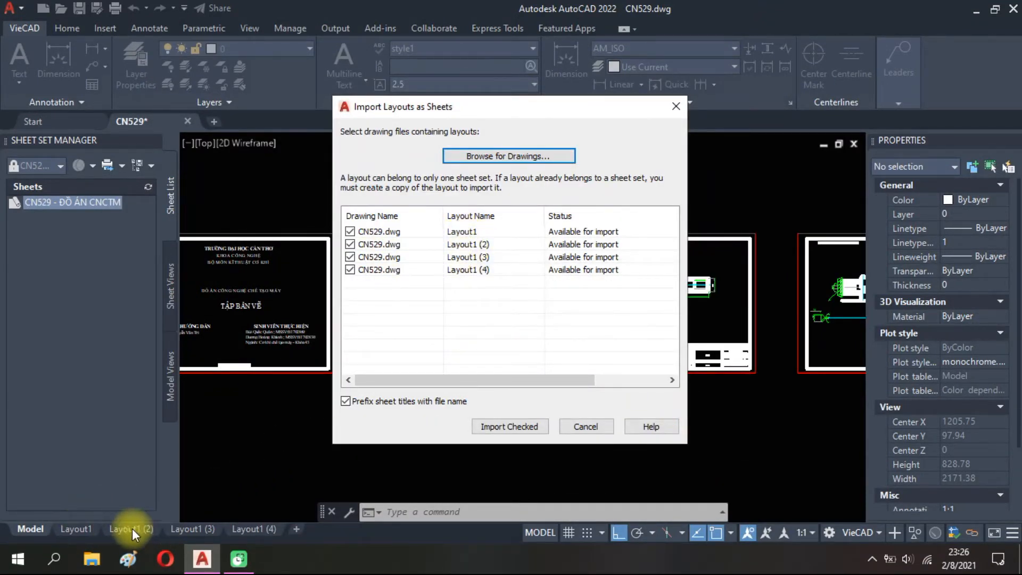
left_click(539, 432)
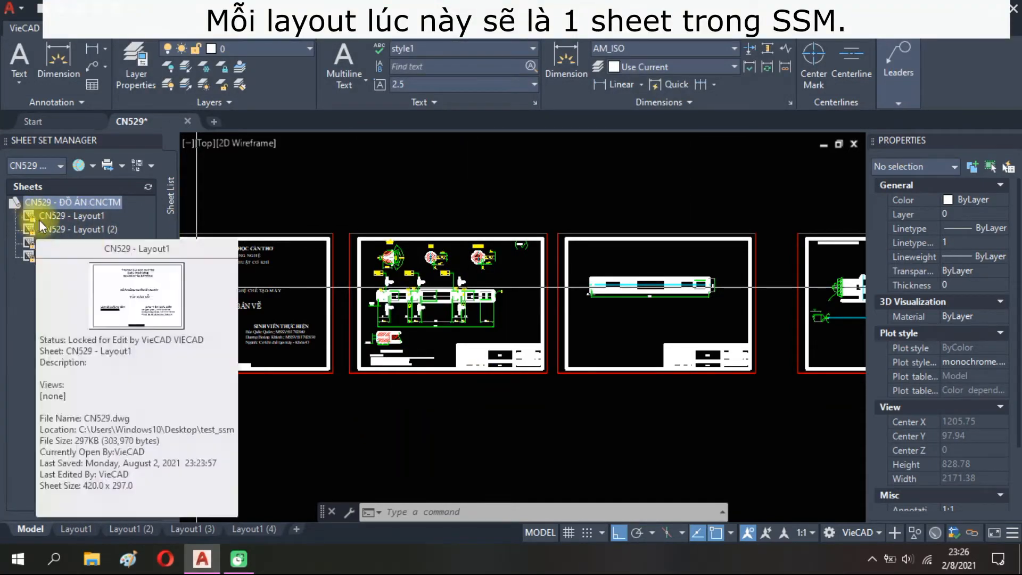
key("Escape")
scroll(368, 219, "down", 4)
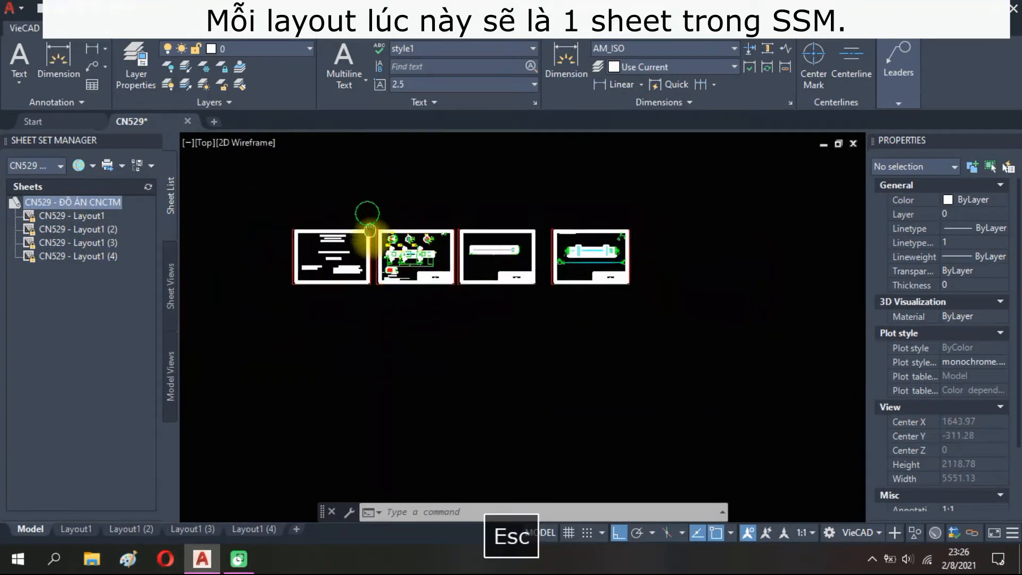
middle_click(373, 269)
middle_click(373, 269)
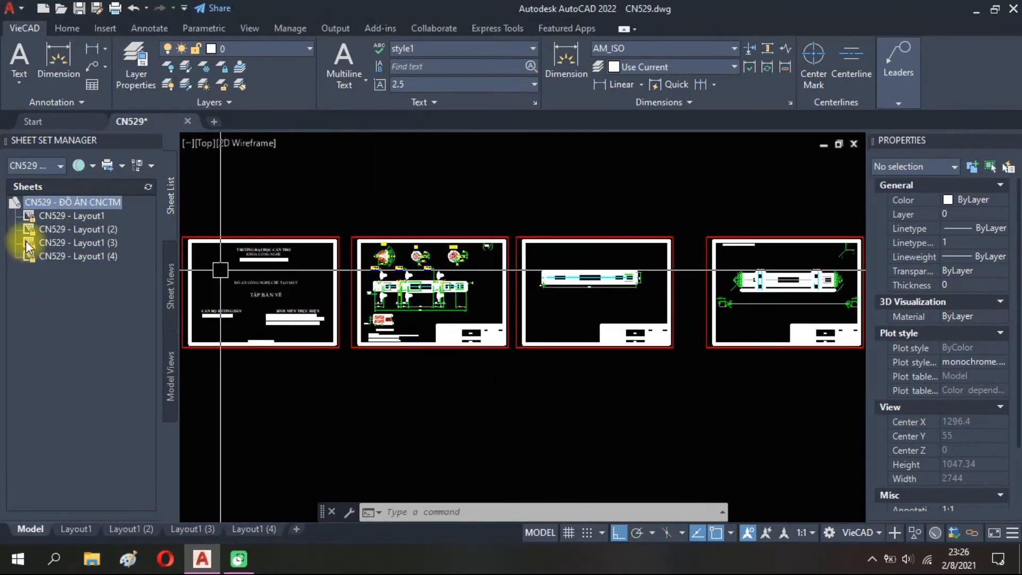
left_click(70, 218)
right_click(72, 218)
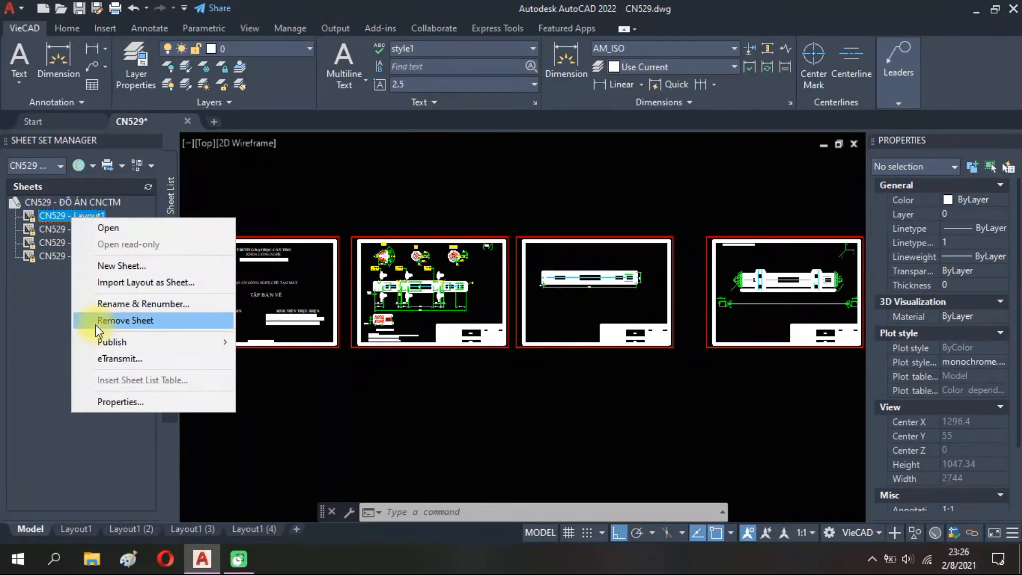
key("Escape")
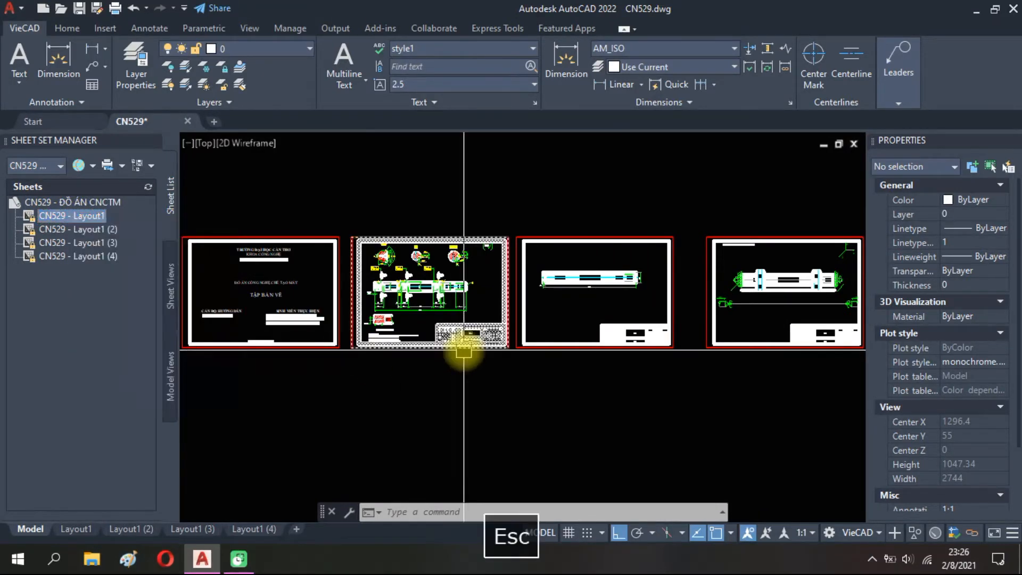
Start inserting a SheetSet field from the SheetSet category into the TEN_BAN_VE attribute of the second drawing's title block.
scroll(385, 357, "up", 7)
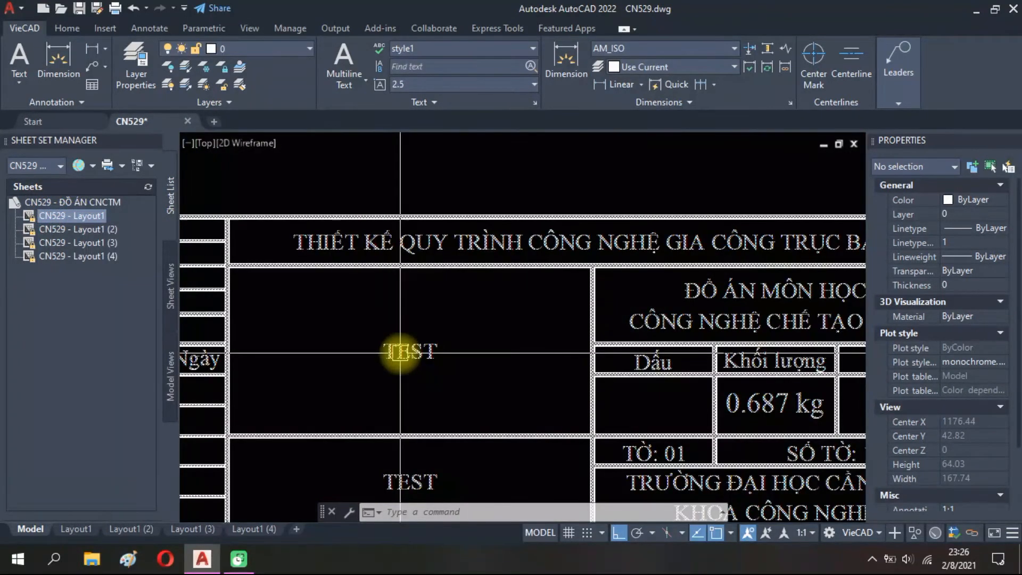
double_click(385, 355)
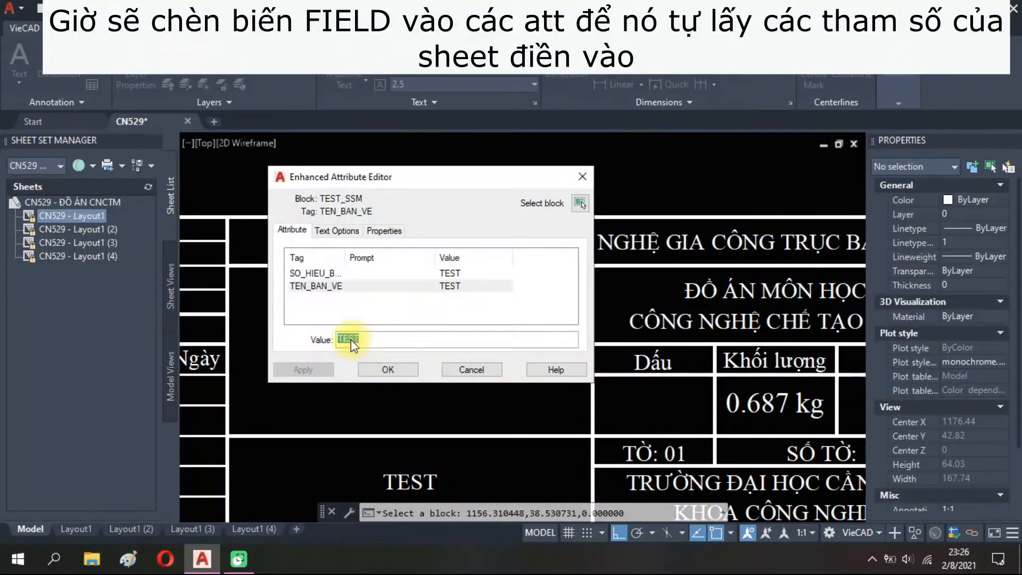
right_click(342, 332)
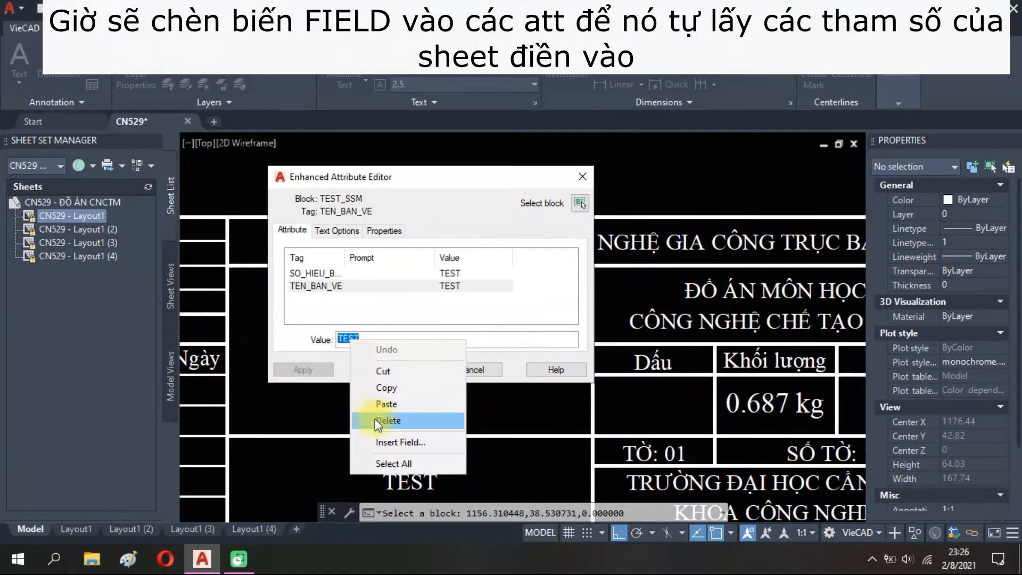
left_click(384, 441)
mouse_move(419, 242)
left_mouse_down()
mouse_move(425, 318)
mouse_move(418, 229)
left_mouse_up()
left_click(349, 126)
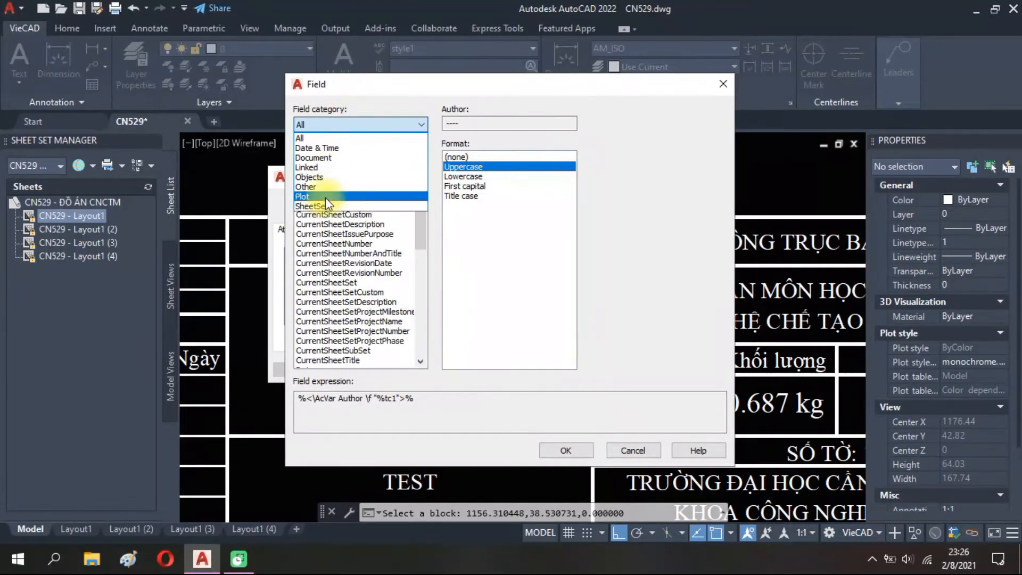
left_click(325, 206)
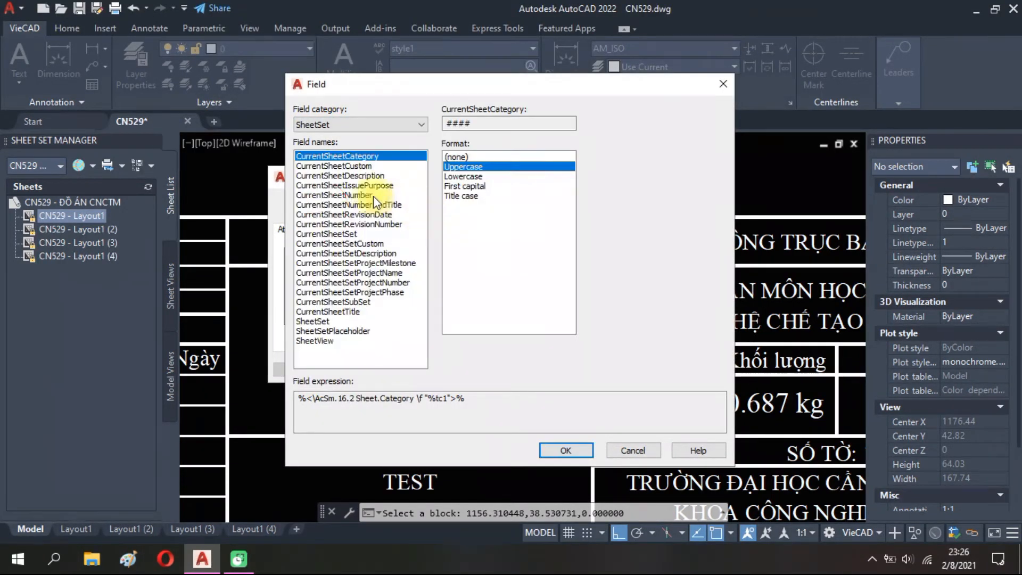
left_click(315, 322)
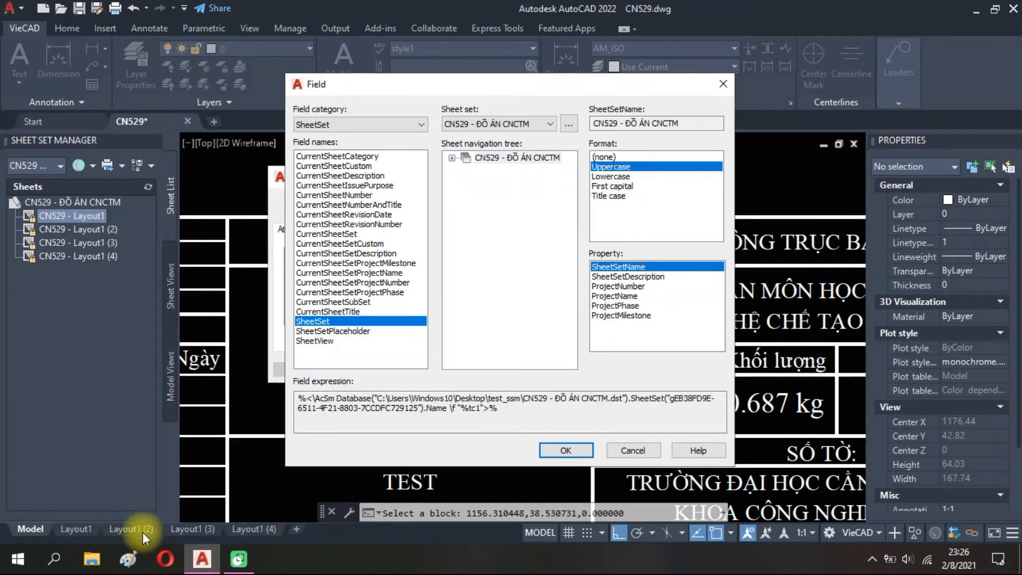
Link the field to the SheetTitle property of sheet CN529 - Layout1 (2) and accept the attribute edit.
left_click(510, 124)
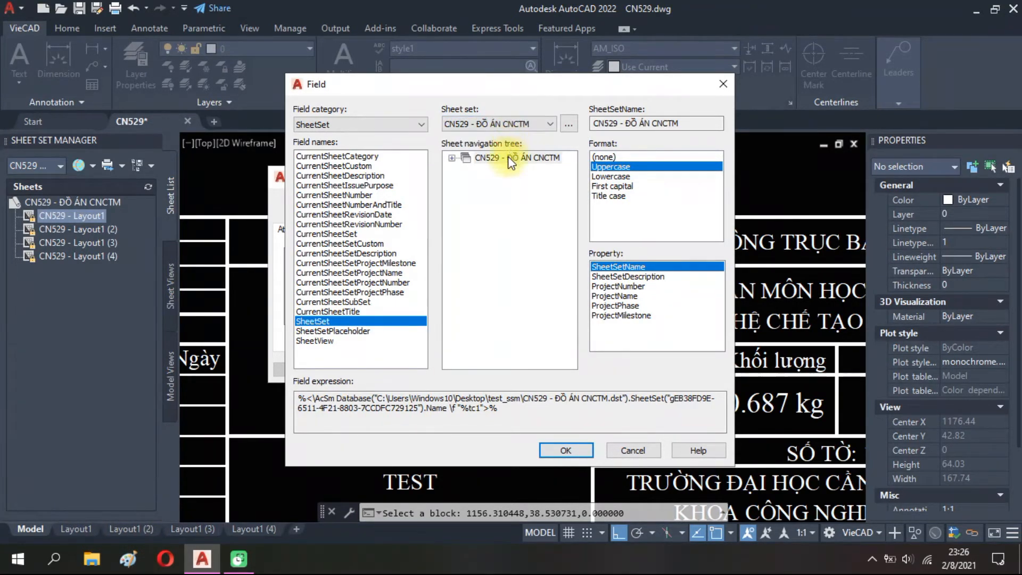
left_click(452, 158)
left_click(532, 181)
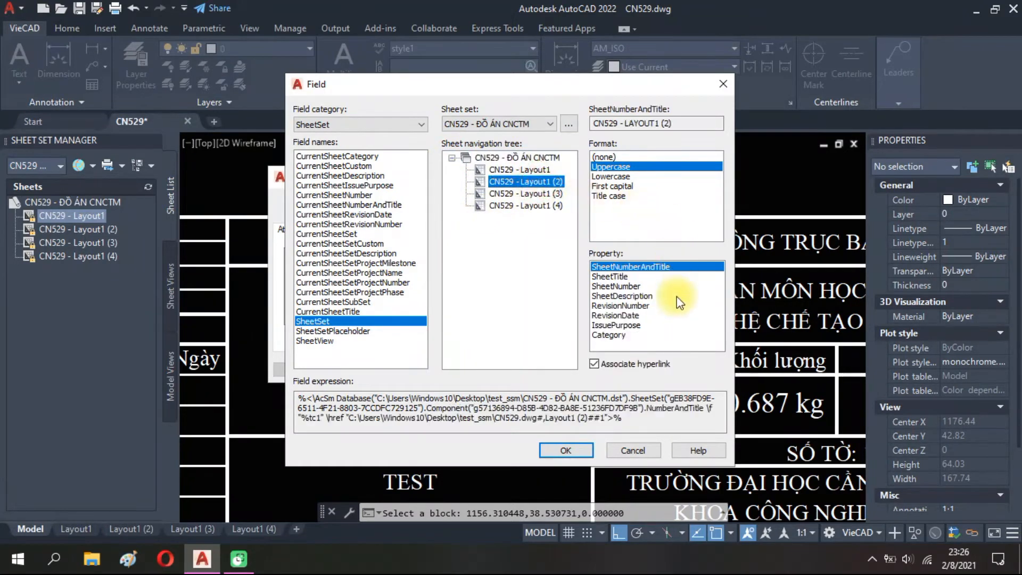
left_click(611, 276)
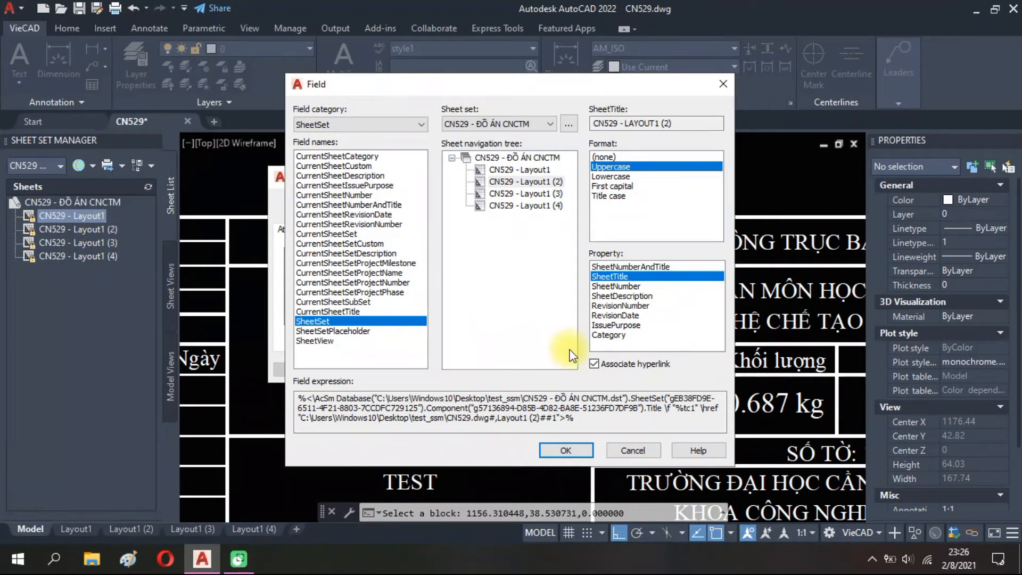
left_click(580, 447)
left_click(373, 369)
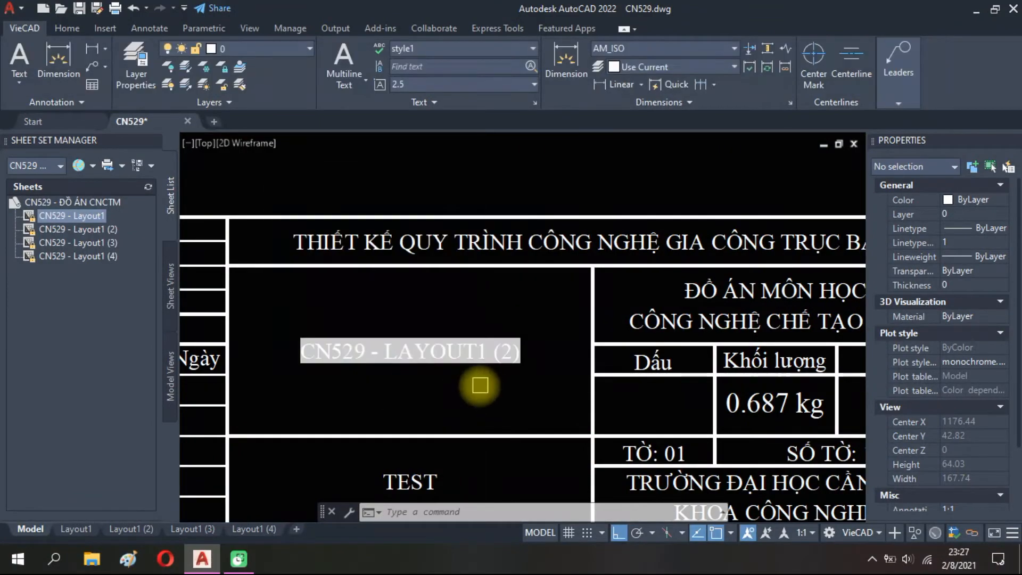
Replace the SO_HIEU_BAN_VE value in the second drawing's title block with the SheetNumber field of CN529 - Layout1 (2).
scroll(467, 356, "up", 2)
double_click(458, 382)
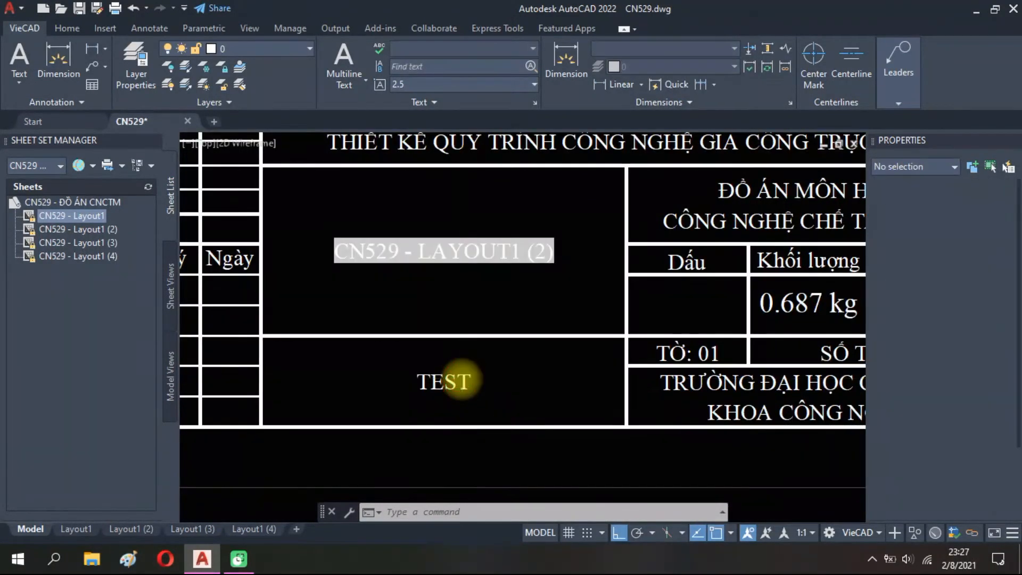
right_click(342, 343)
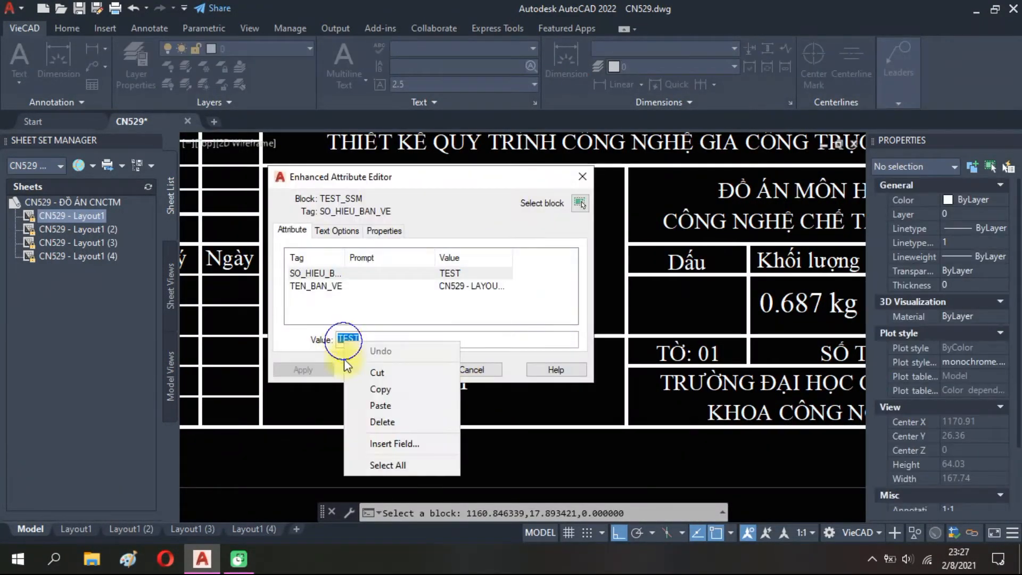
left_click(376, 438)
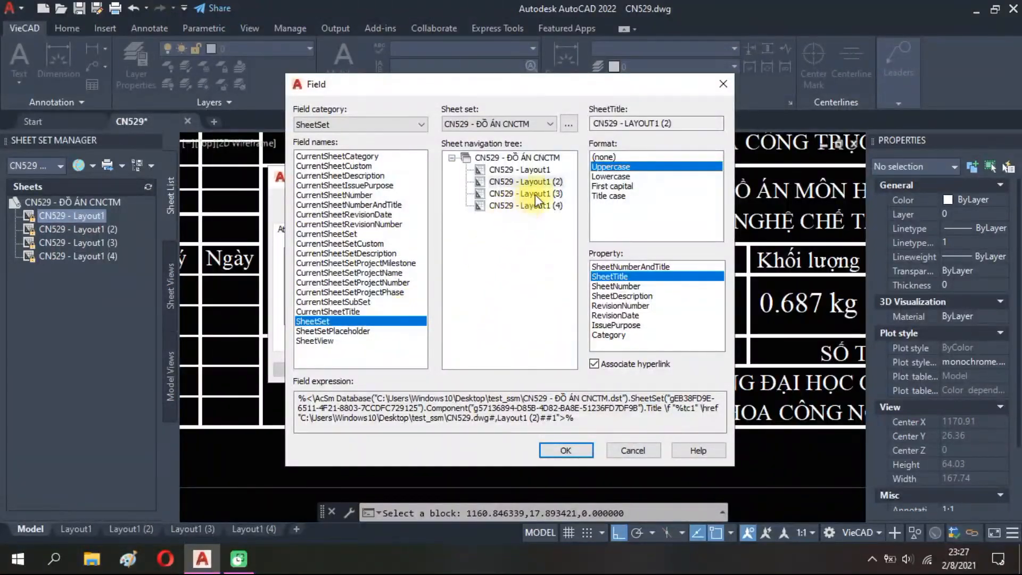
left_click(629, 296)
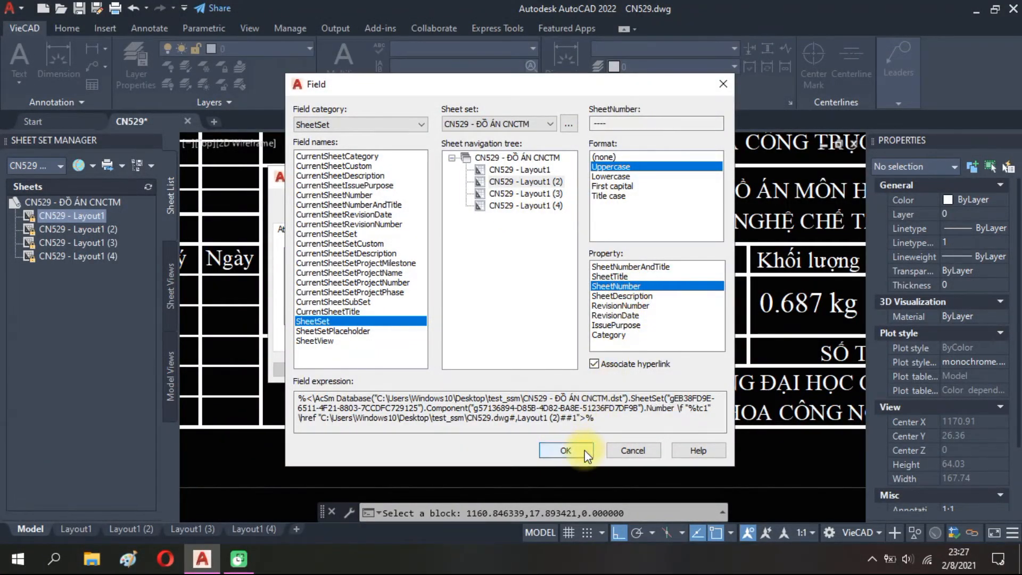
left_click(565, 451)
left_click(389, 369)
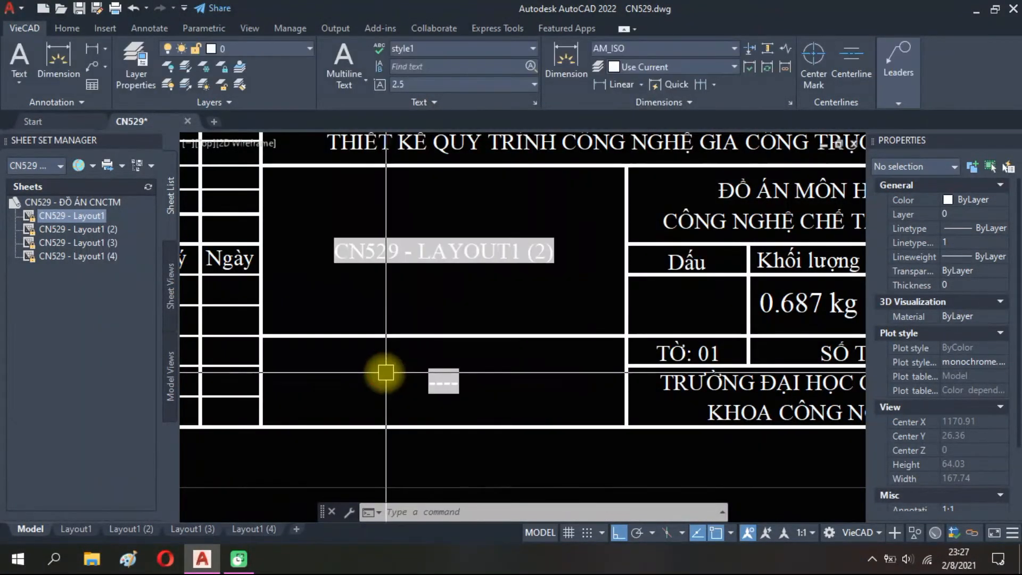
Replace the TEN_BAN_VE value in the third drawing's title block with the SheetTitle field of CN529 - Layout1 (3).
scroll(389, 372, "down", 5)
middle_click_drag(735, 323, 594, 341)
scroll(600, 336, "up", 8)
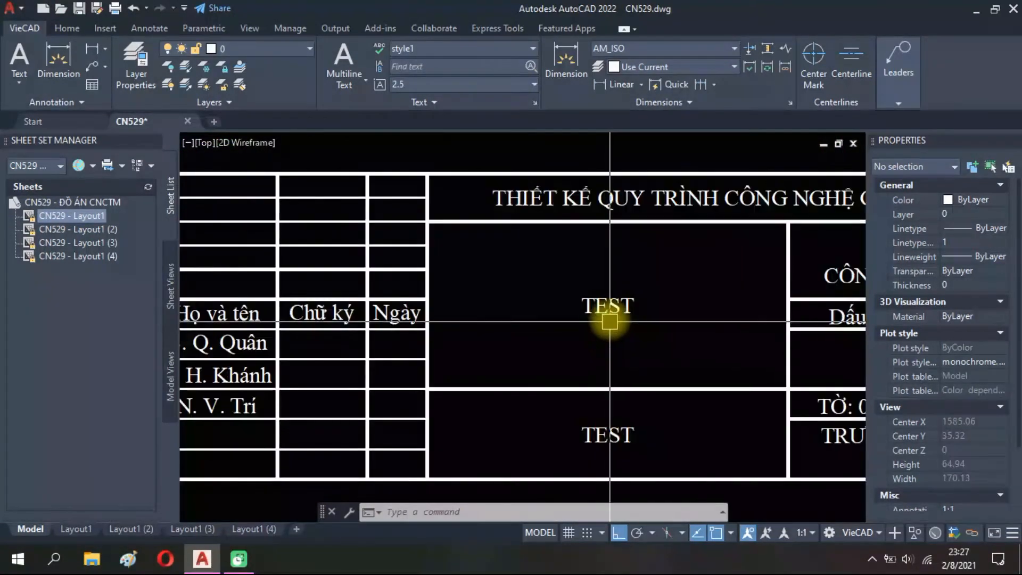
double_click(609, 309)
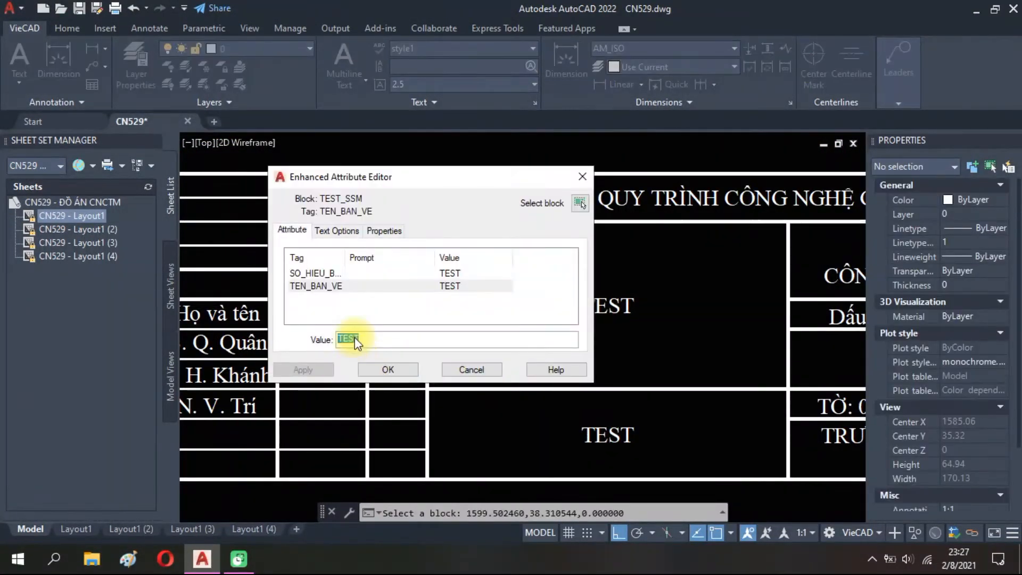
right_click(355, 338)
left_click(397, 449)
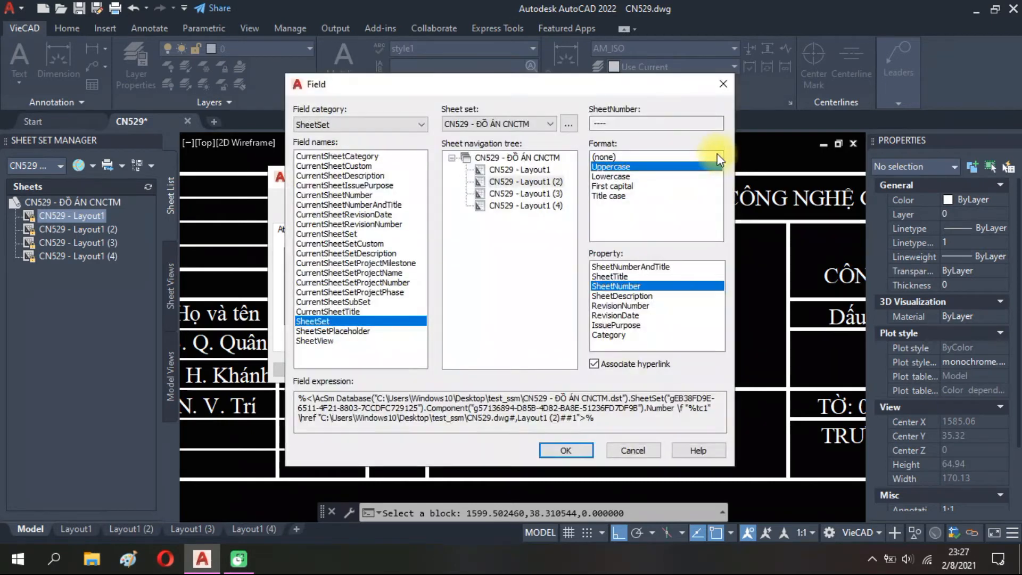
left_click(554, 194)
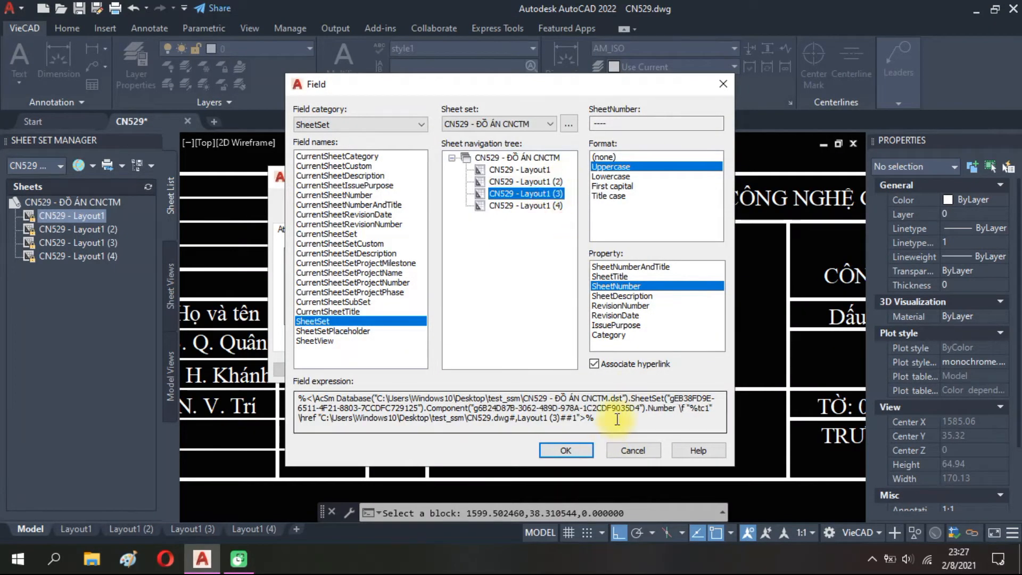
left_click(611, 276)
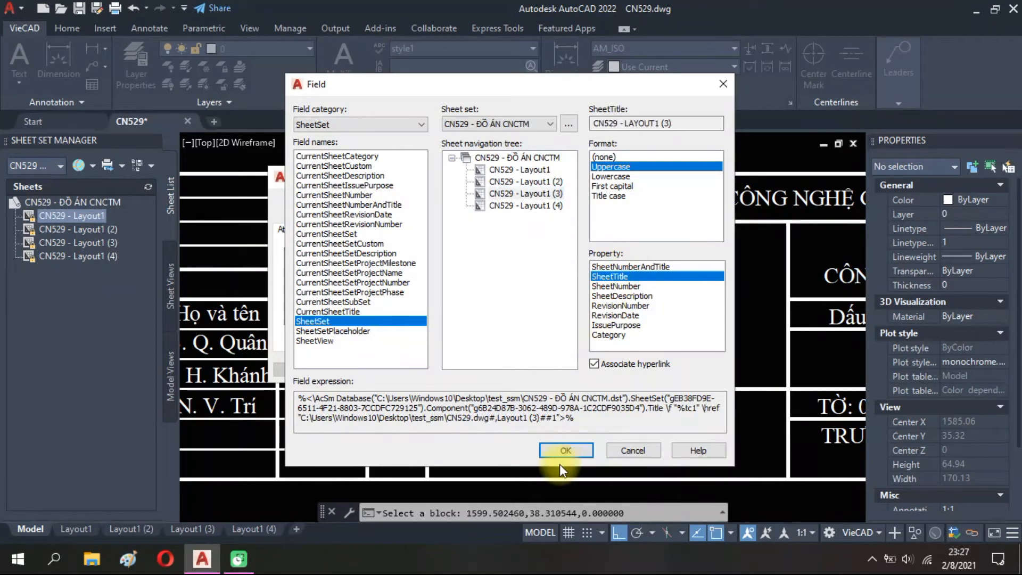
left_click(561, 448)
left_click(390, 373)
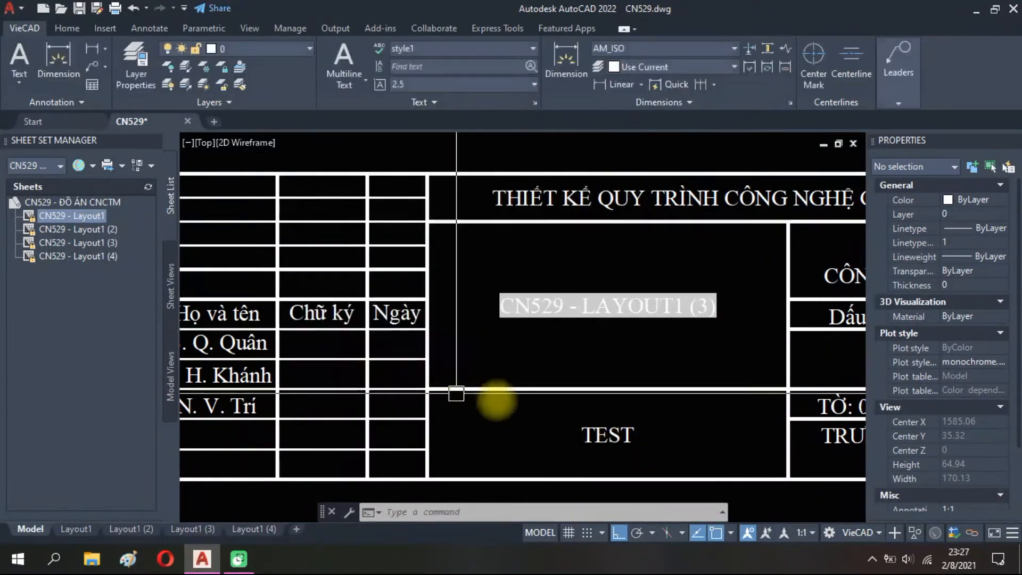
Replace the SO_HIEU_BAN_VE value in the third drawing's title block with the SheetNumber field of CN529 - Layout1 (3).
double_click(607, 435)
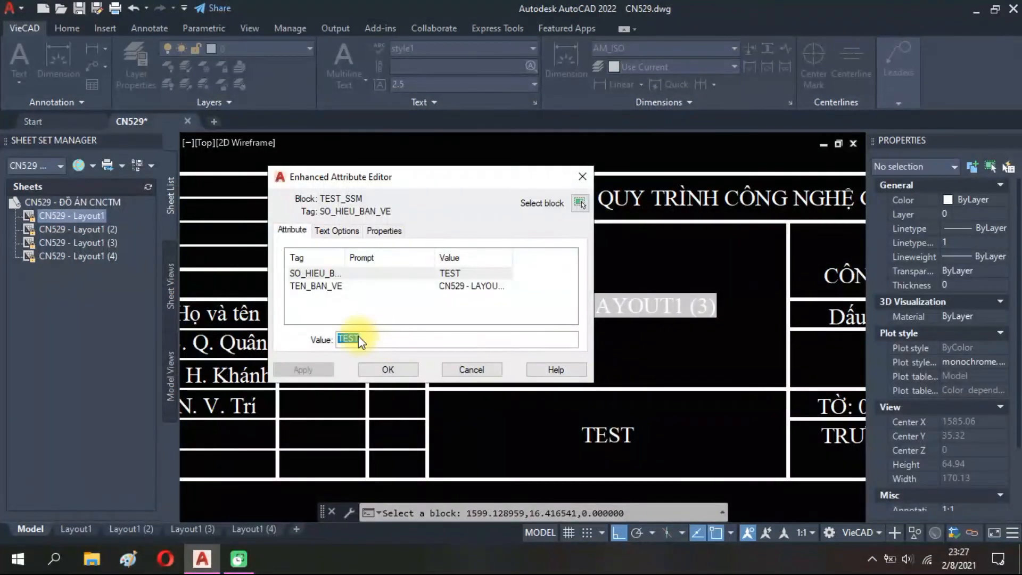
right_click(360, 341)
left_click(391, 445)
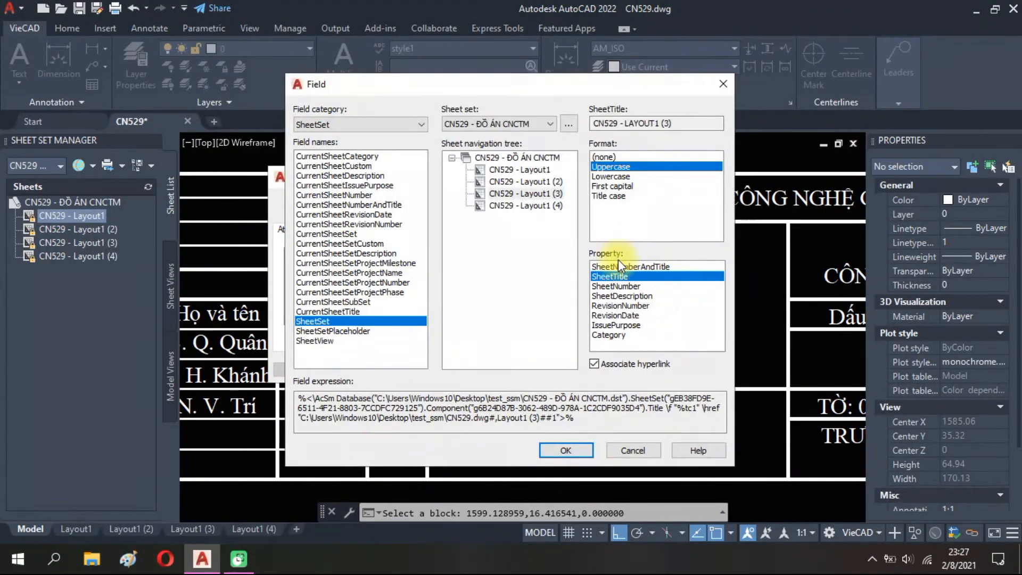
left_click(622, 284)
left_click(571, 450)
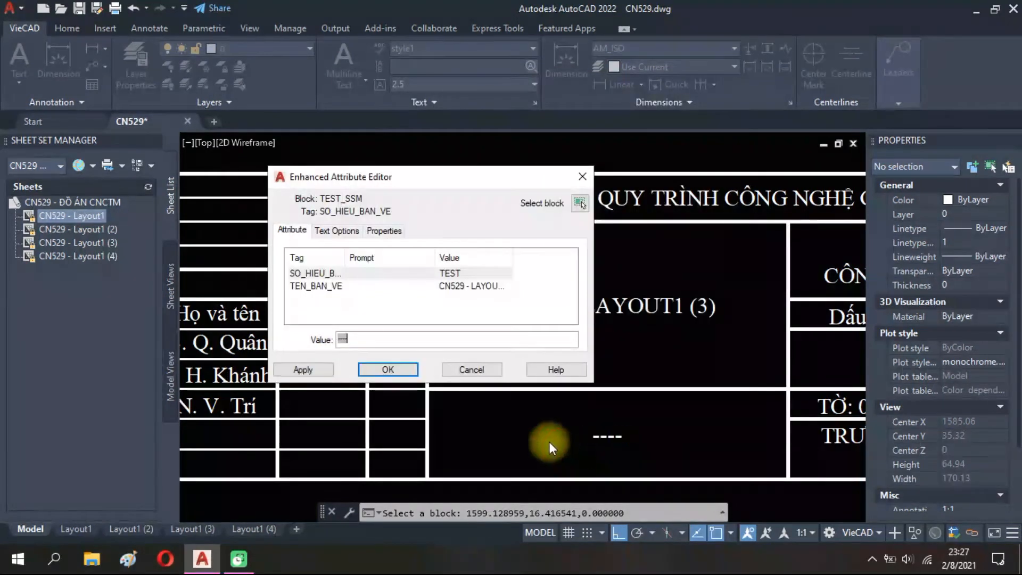
left_click(402, 369)
Replace the TEN_BAN_VE value in the fourth drawing's title block with the SheetTitle field of CN529 - Layout1 (4).
scroll(640, 381, "down", 10)
scroll(502, 348, "up", 10)
double_click(604, 393)
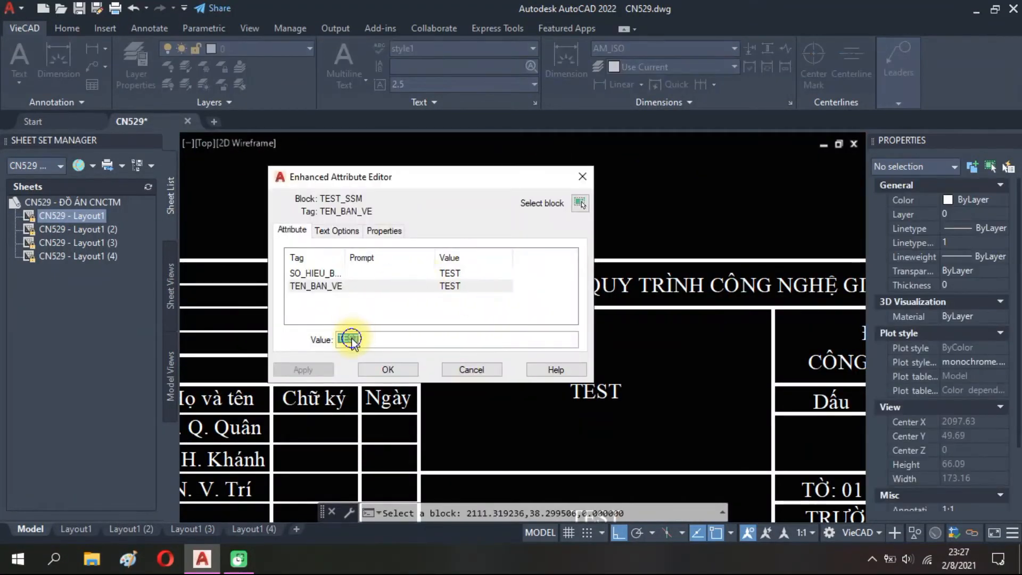
right_click(351, 341)
left_click(391, 442)
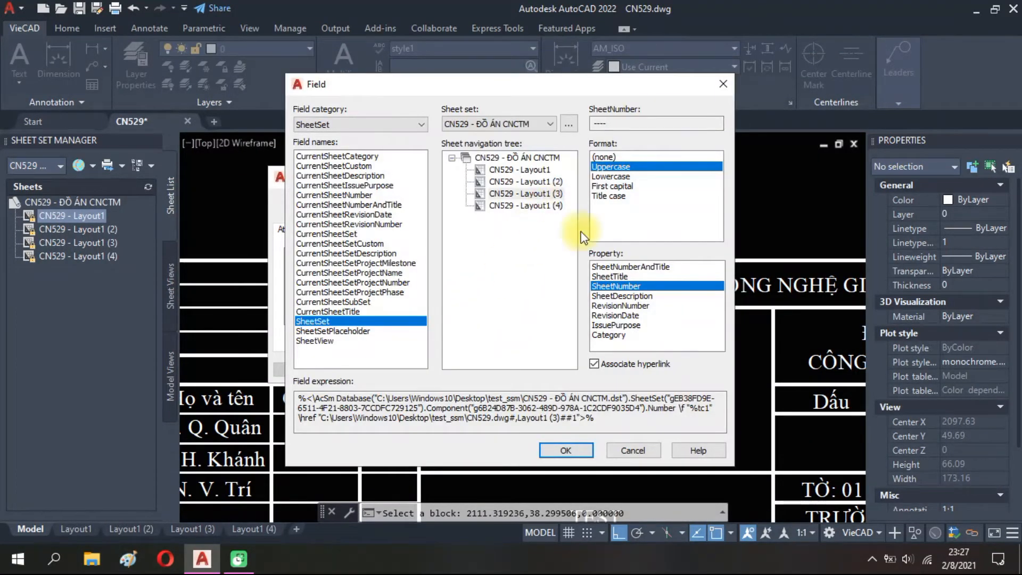
left_click(617, 276)
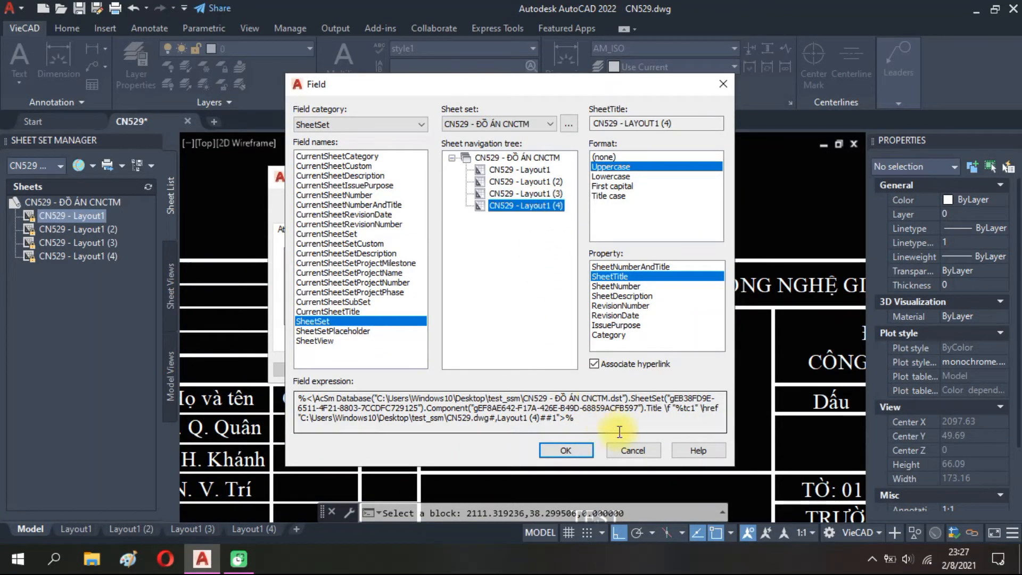
left_click(565, 450)
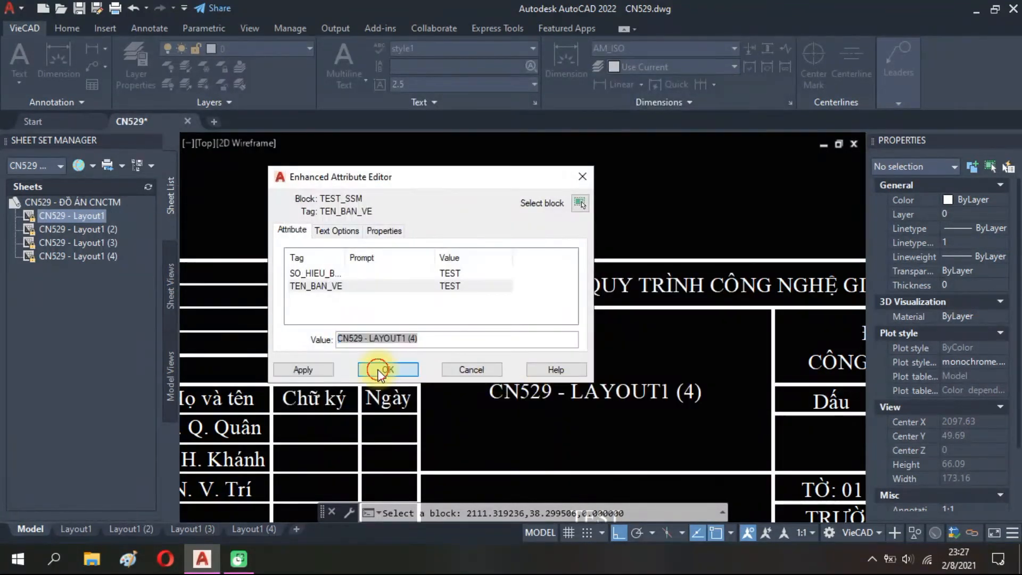
left_click(379, 369)
Replace the SO_HIEU_BAN_VE value in the fourth drawing's title block with the SheetNumber field of CN529 - Layout1 (4).
scroll(520, 388, "down", 3)
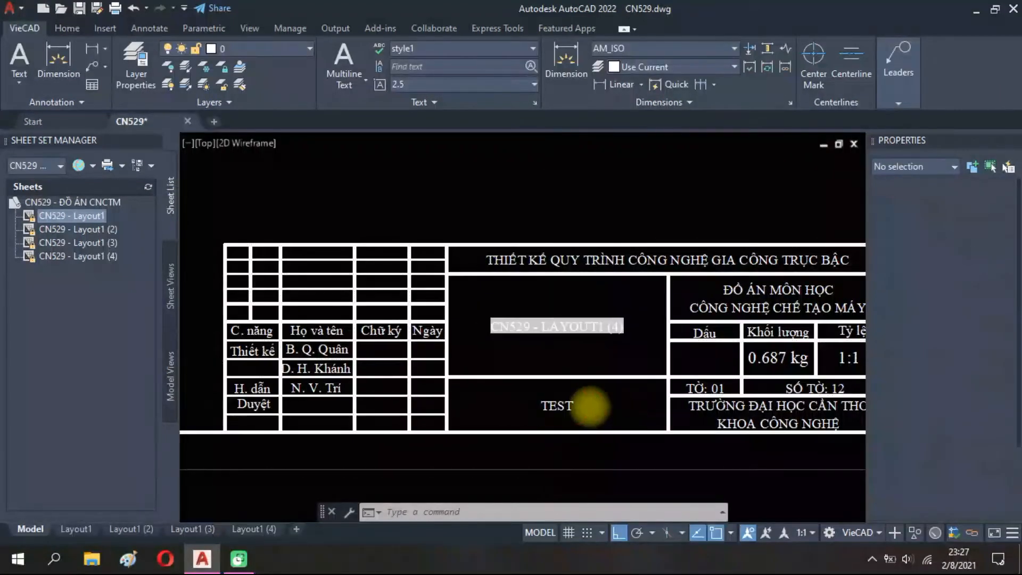
double_click(583, 405)
right_click(349, 340)
left_click(373, 430)
left_click(624, 286)
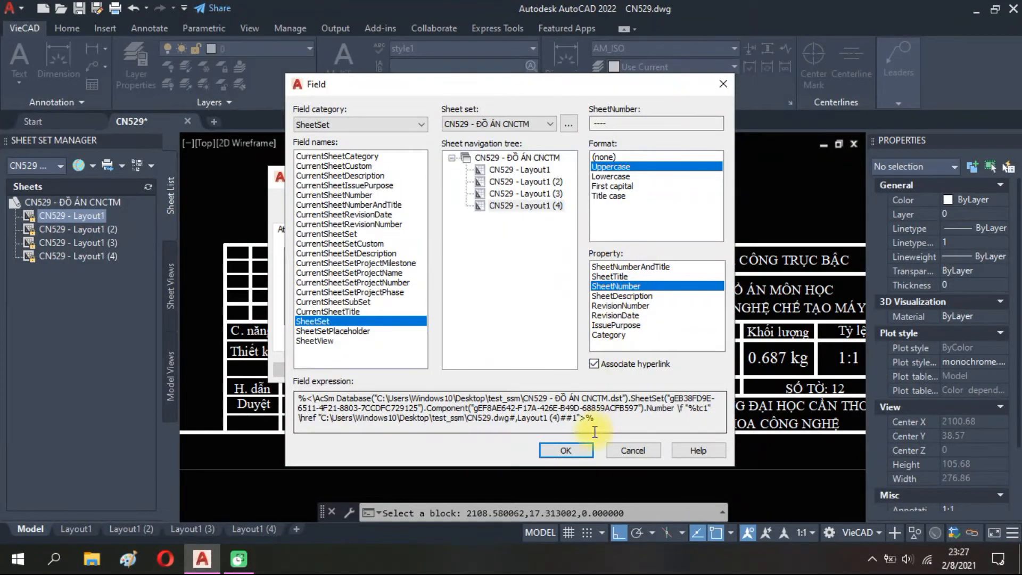
left_click(570, 450)
left_click(410, 375)
Examine the title blocks of the drawings in model space to check their linked drawing name and number fields.
scroll(474, 394, "down", 8)
middle_click(474, 394)
middle_click(474, 393)
key("Escape")
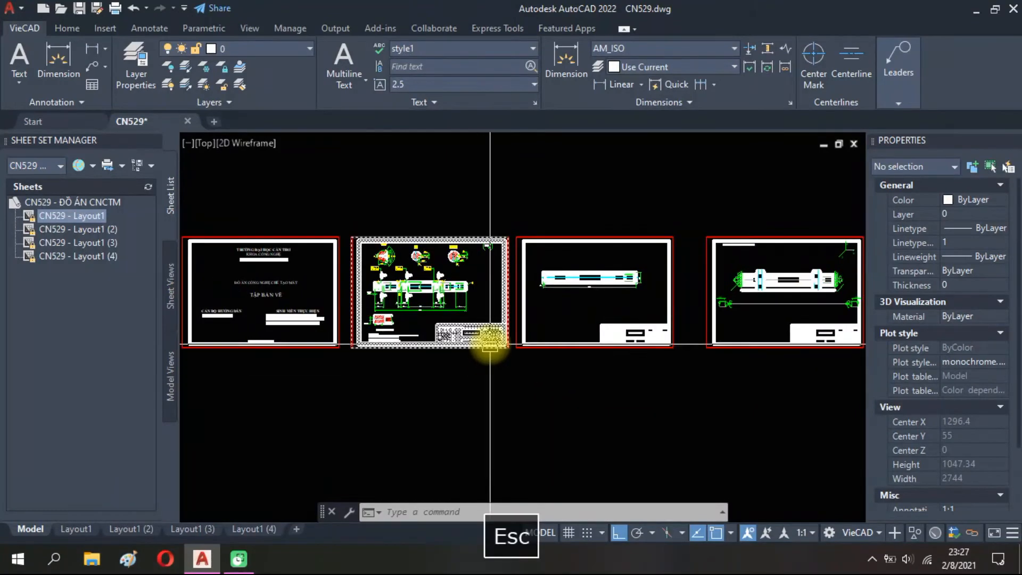
scroll(490, 346, "up", 8)
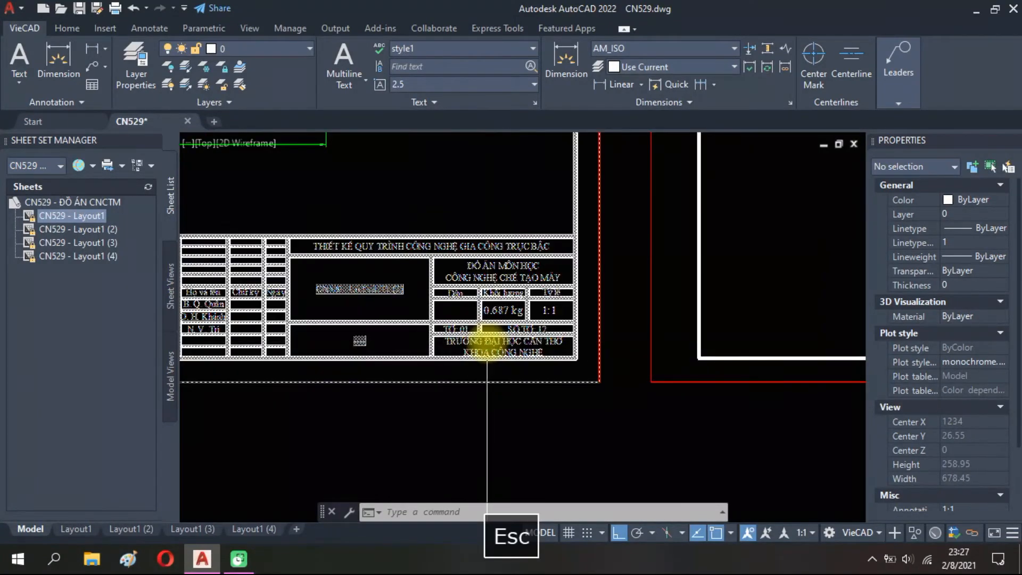
left_click(400, 377)
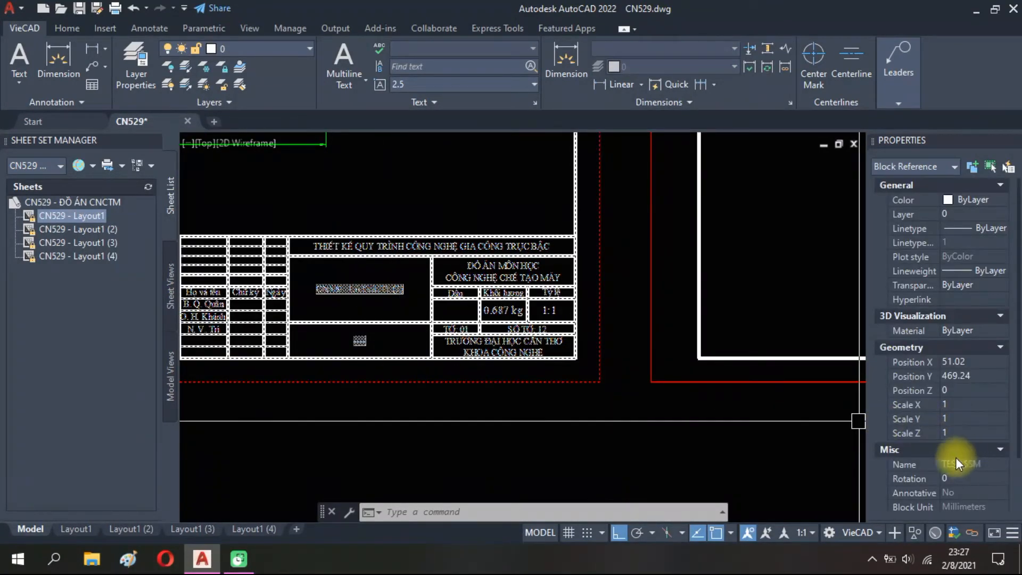
scroll(341, 275, "up", 4)
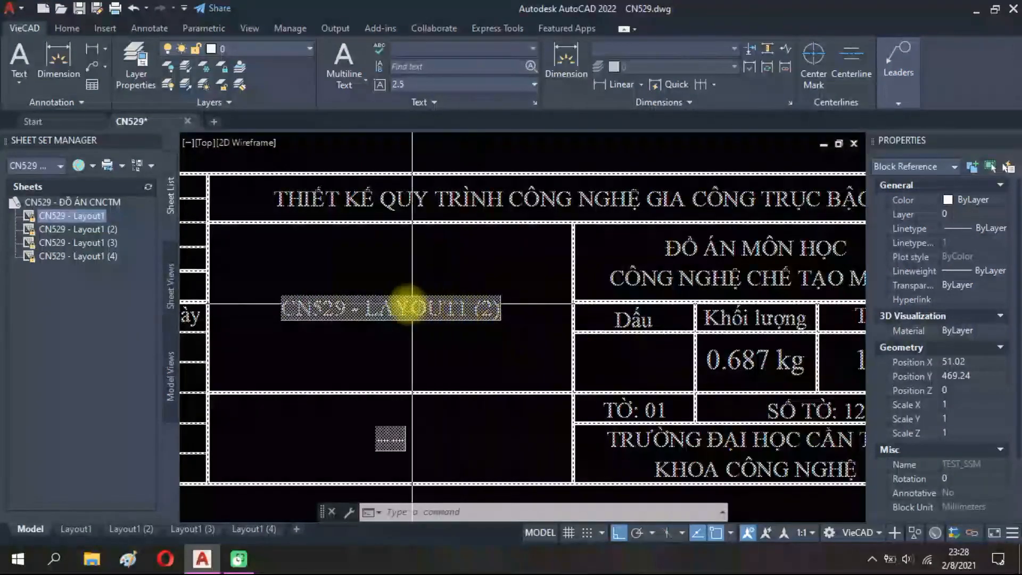
scroll(412, 304, "down", 5)
scroll(520, 312, "up", 5)
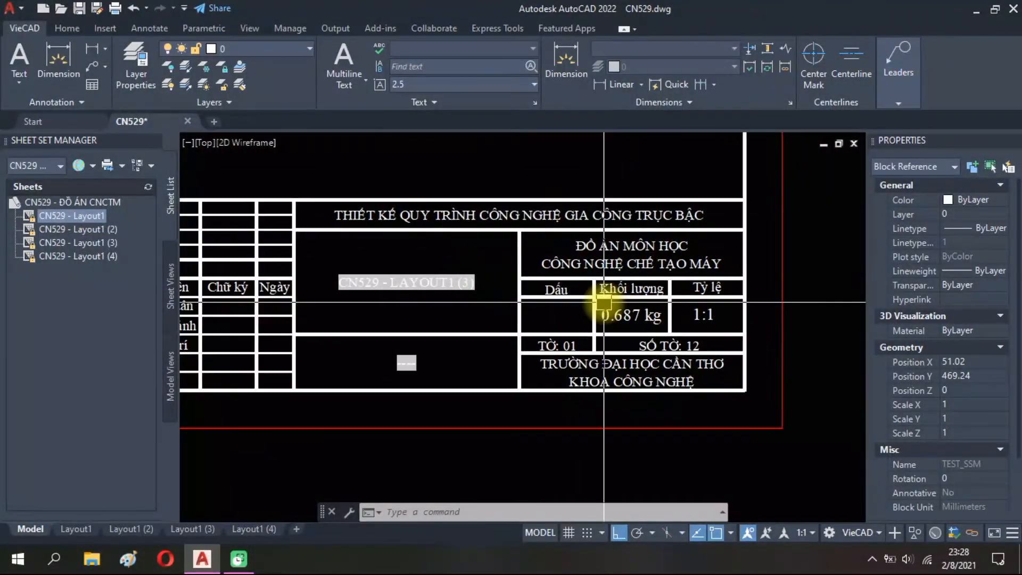
key("Escape")
left_click(434, 337)
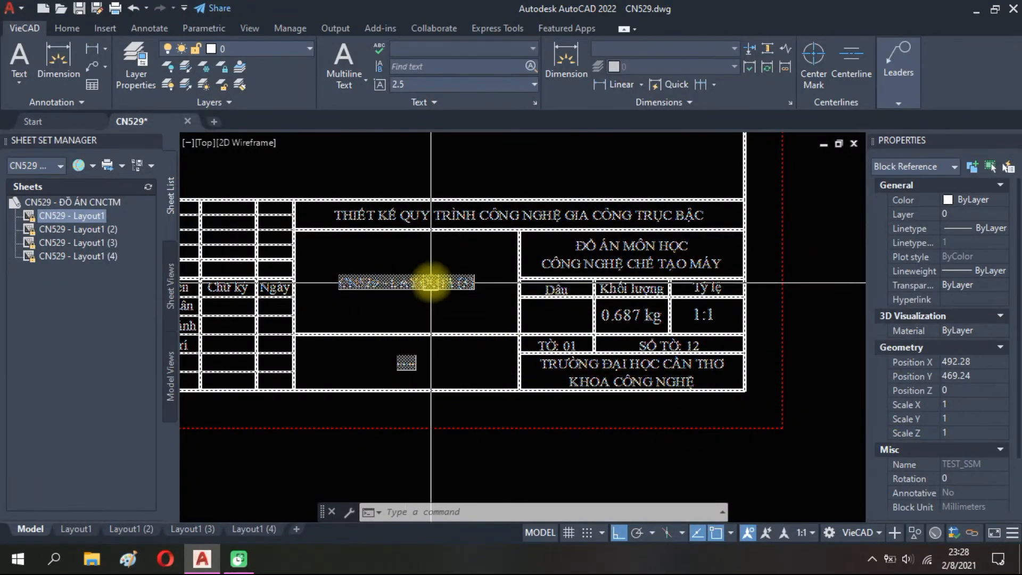
scroll(431, 283, "up", 4)
scroll(445, 275, "down", 6)
key("Escape")
scroll(559, 353, "up", 4)
scroll(559, 353, "down", 8)
middle_click_drag(542, 381, 764, 384)
middle_click_drag(345, 298, 485, 325)
Start renaming and renumbering sheet CN529 - Layout1 and set its number to CN529-01.
right_click(54, 202)
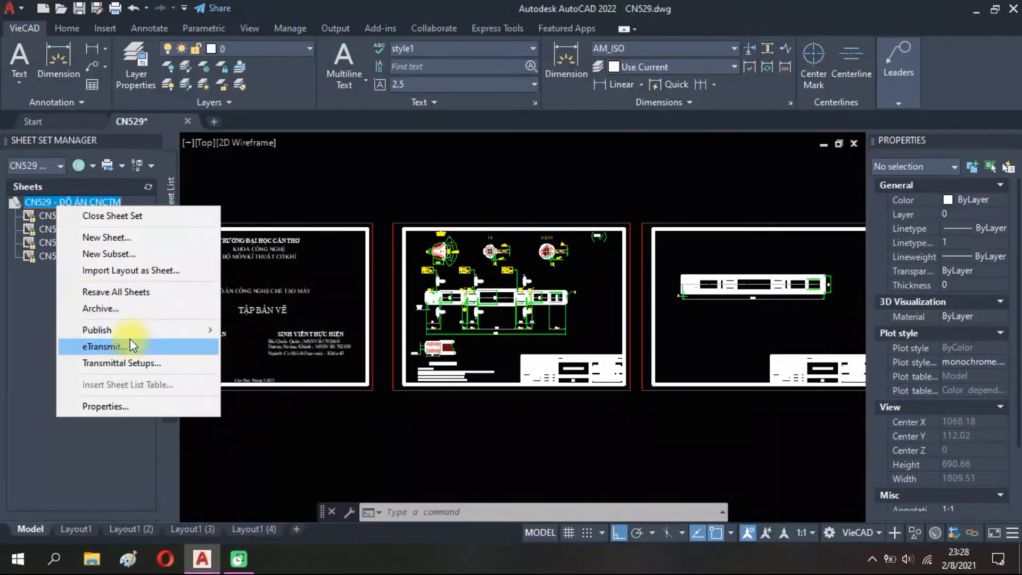
key("Escape")
right_click(81, 216)
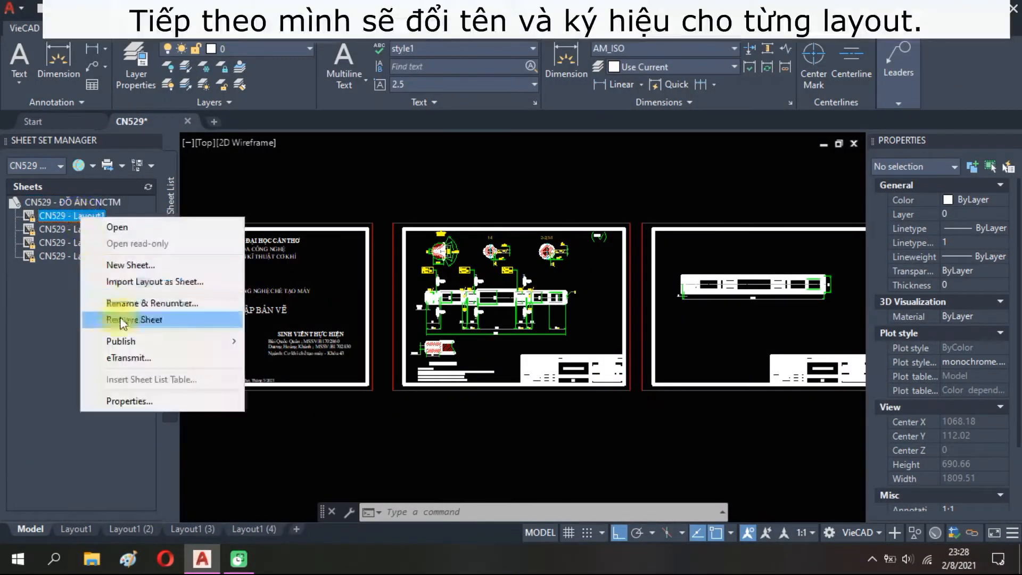
left_click(131, 304)
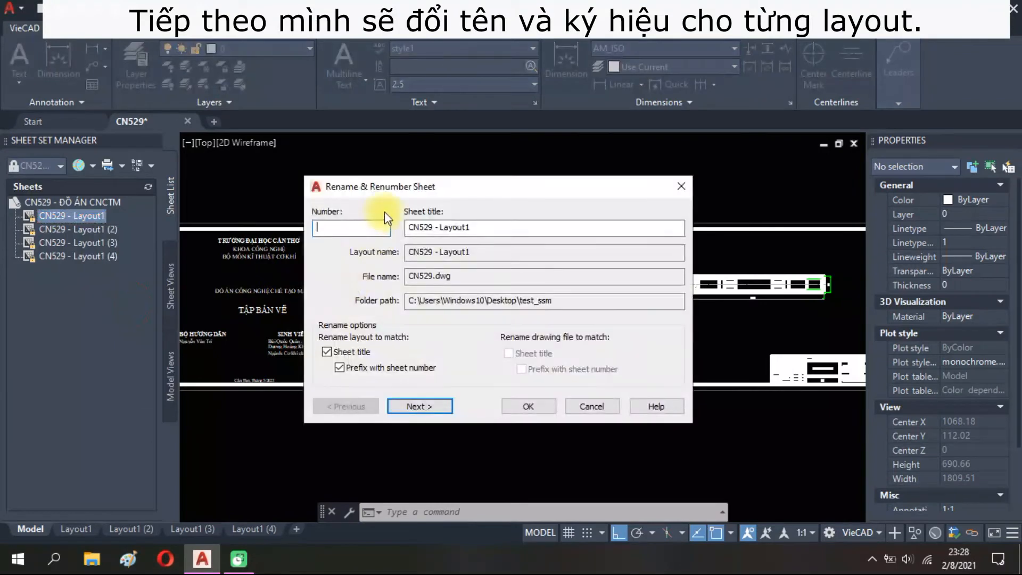
left_click_drag(446, 181, 427, 197)
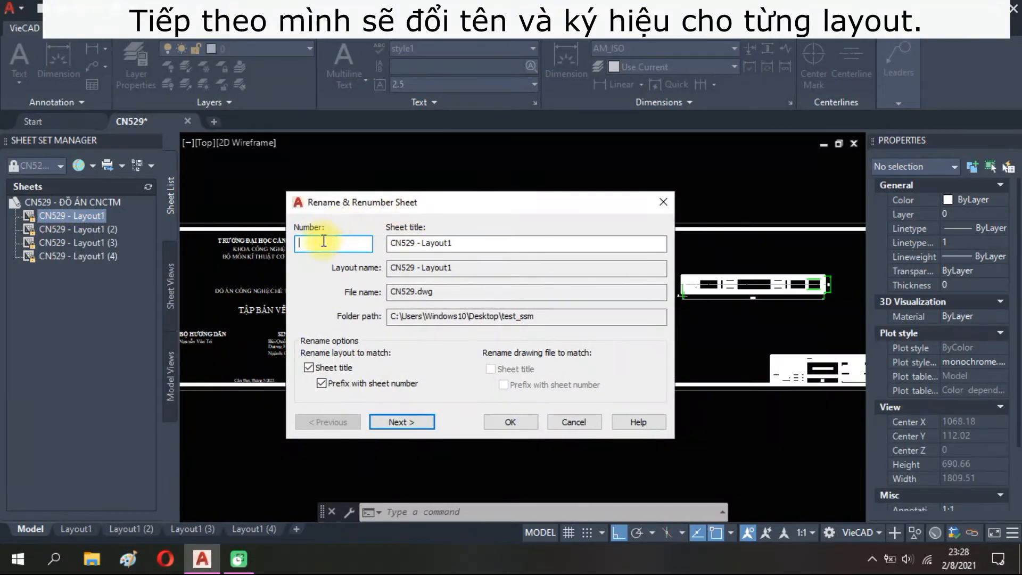
type("CN529-01")
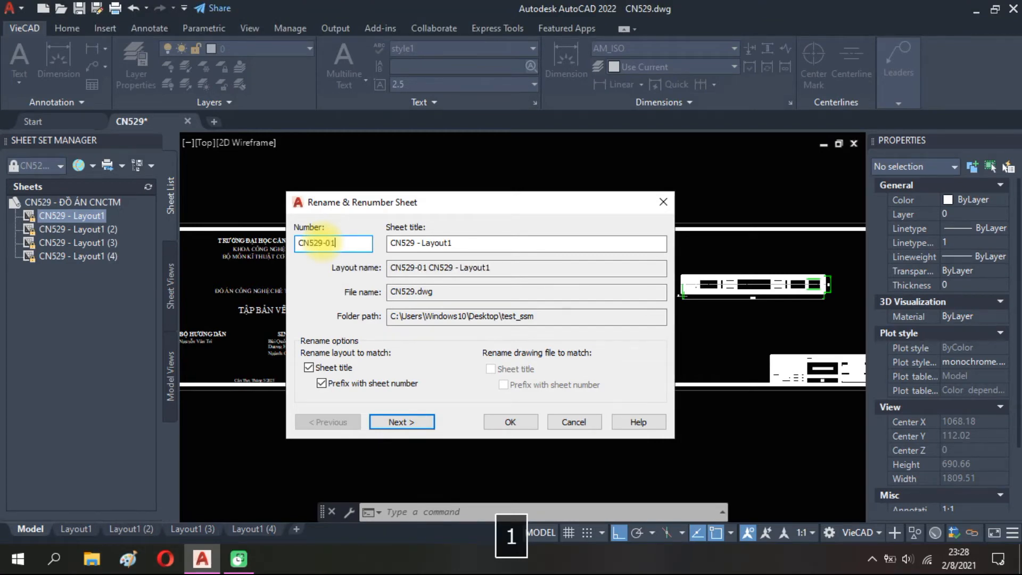
Set the first sheet's title to BẢN VẼ CHI TIẾT and copy its sheet number before moving on to the second sheet.
left_click_drag(467, 198, 447, 220)
key("Tab")
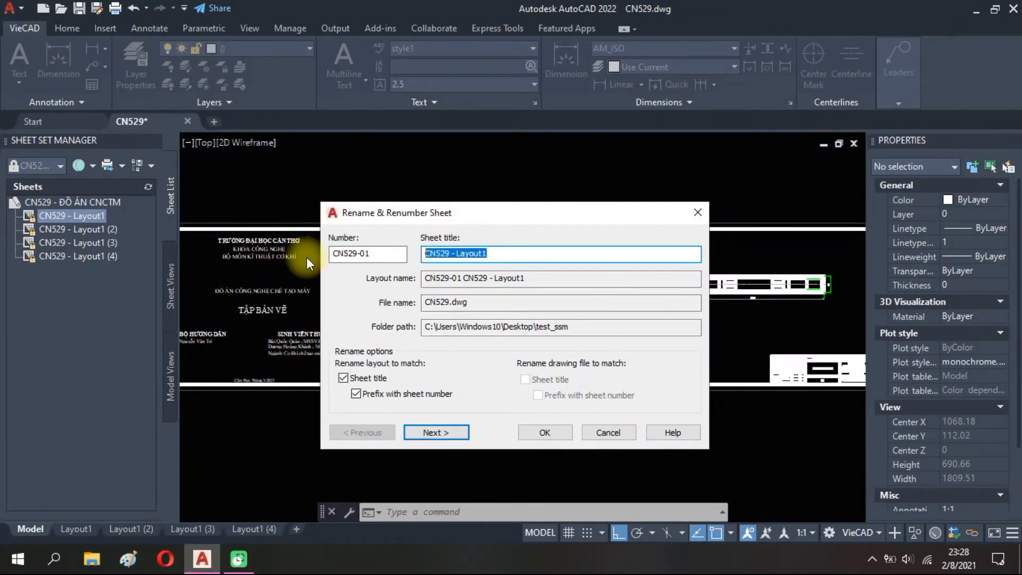
type("BẢN VẼ ")
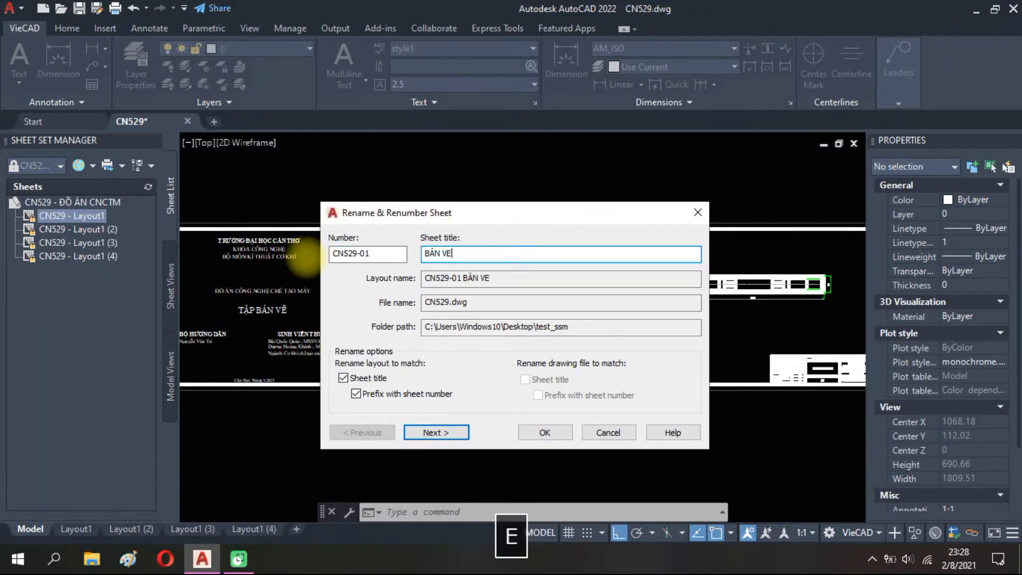
type("CHI TIẾT")
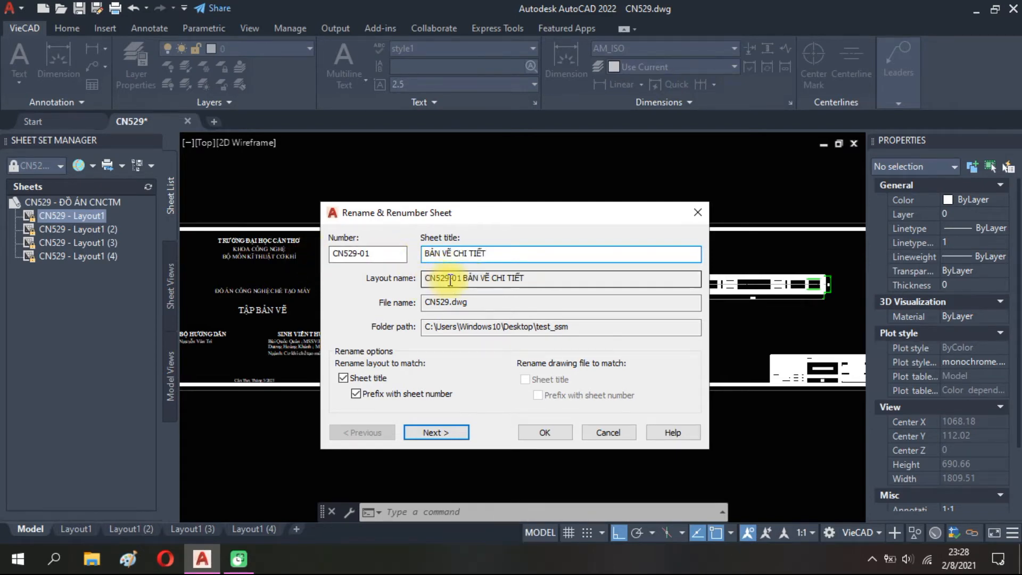
left_click_drag(512, 208, 528, 201)
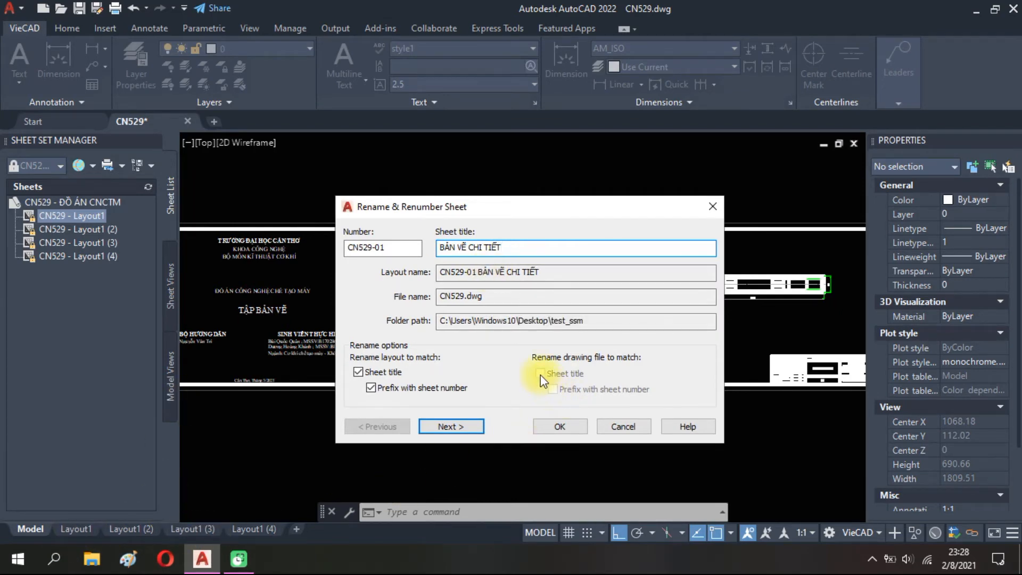
key("ctrl+c")
left_click(447, 426)
Renumber sheet CN529 - Layout1 (2) as CN529-02 and retitle it BẢN VẼ LỒNG PHÔI.
left_click(376, 250)
key("ctrl+v")
key("BackSpace")
type("2")
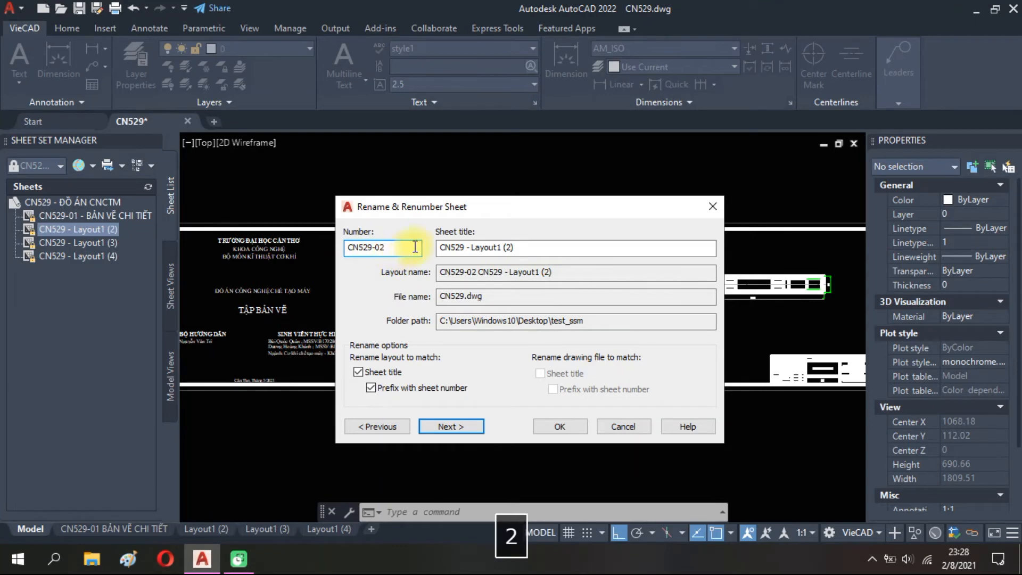
left_click_drag(510, 212, 208, 213)
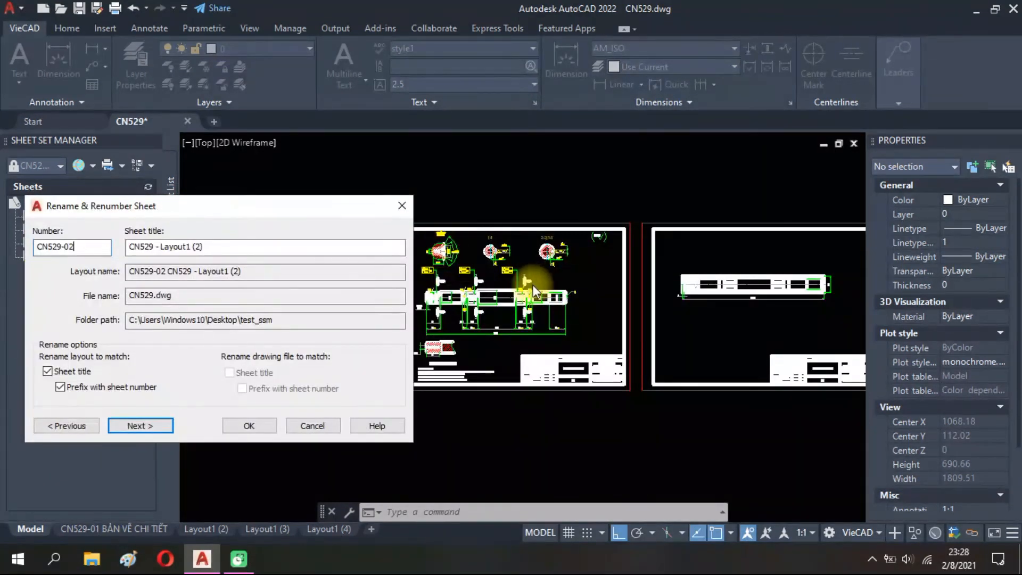
left_click_drag(313, 201, 623, 187)
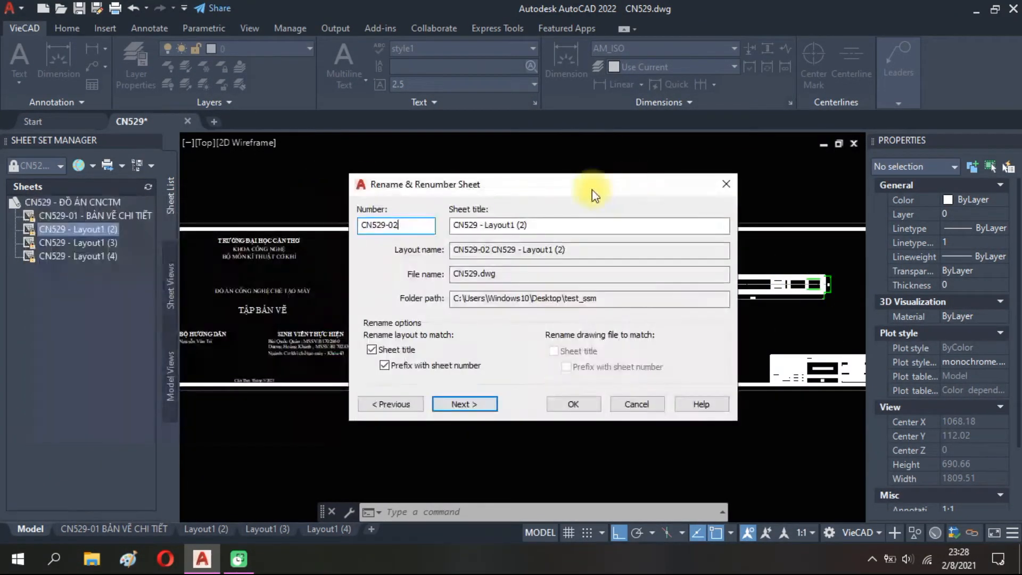
left_click_drag(564, 224, 418, 224)
type("BẢN V")
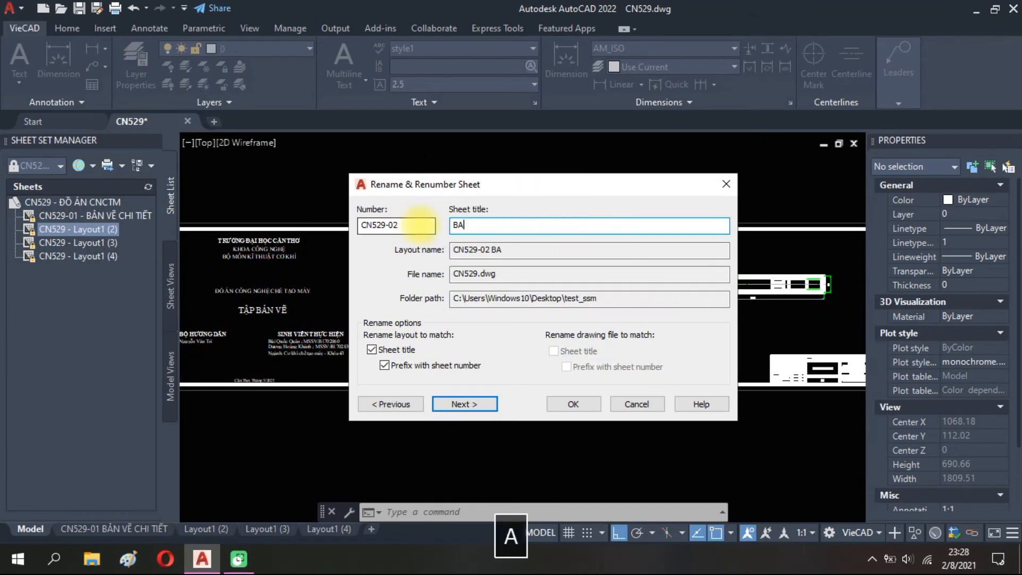
type("Ẽ LONG PHÔI")
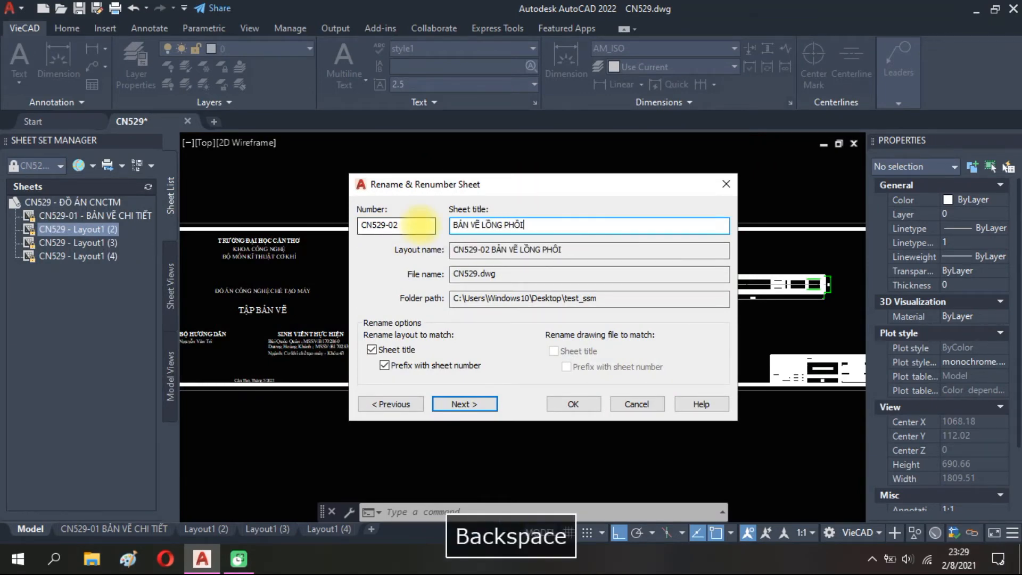
left_click(474, 402)
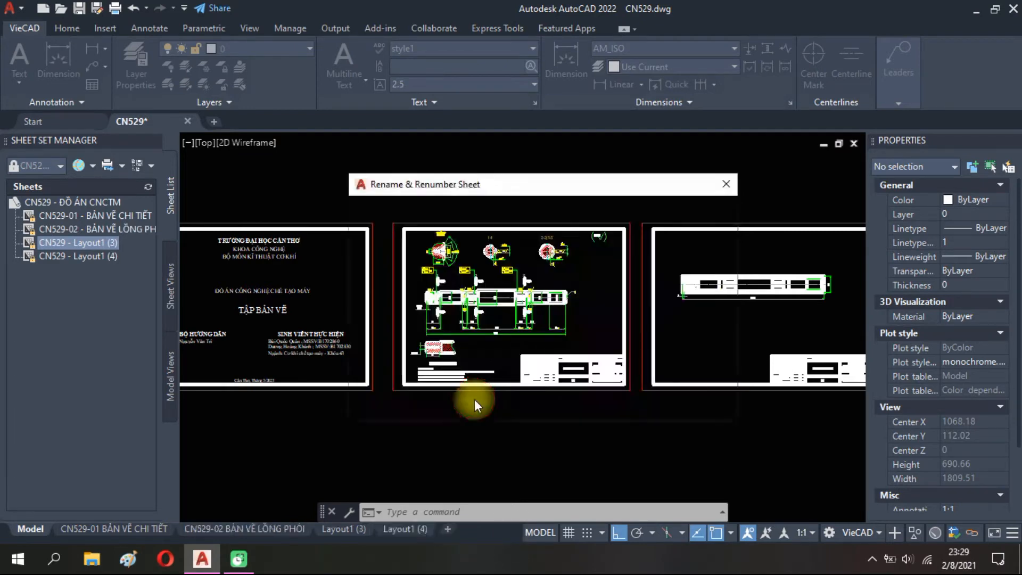
Renumber sheet CN529 - Layout1 (3) as CN529-03, retitle it NGUYÊN CÔNG 1, and accept the renaming.
key("ctrl+v")
key("BackSpace")
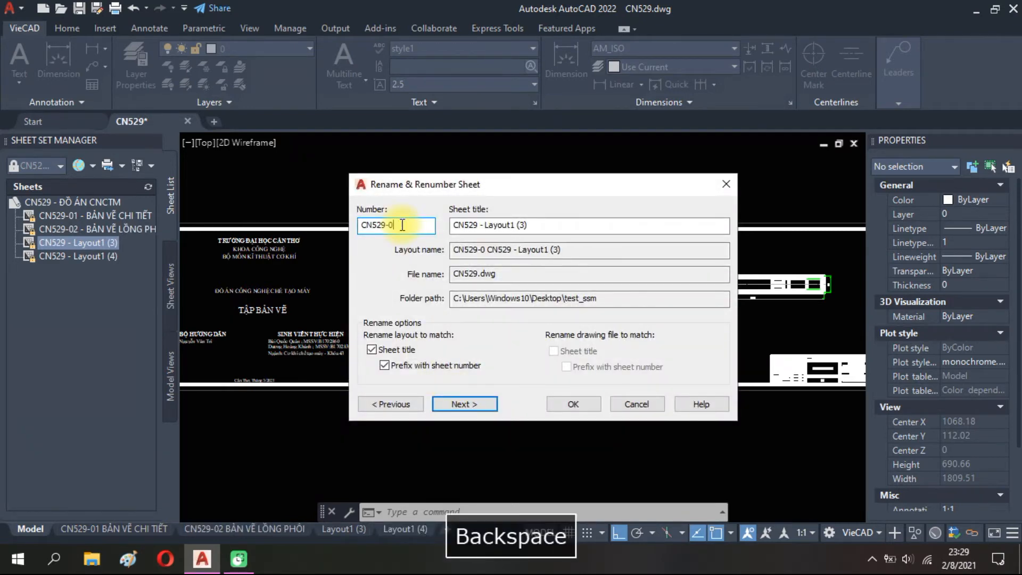
type("3")
left_click(557, 229)
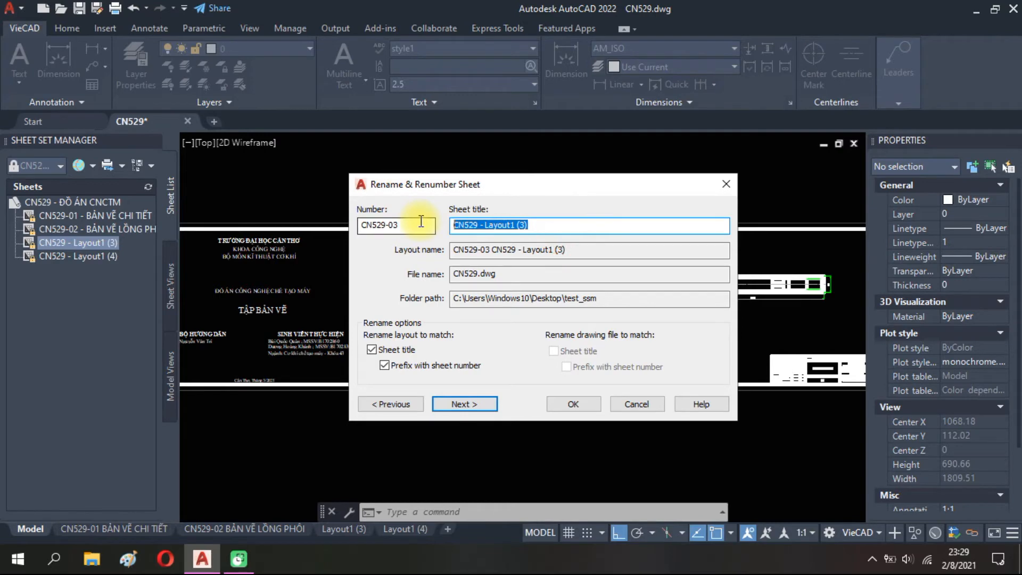
type("NGU")
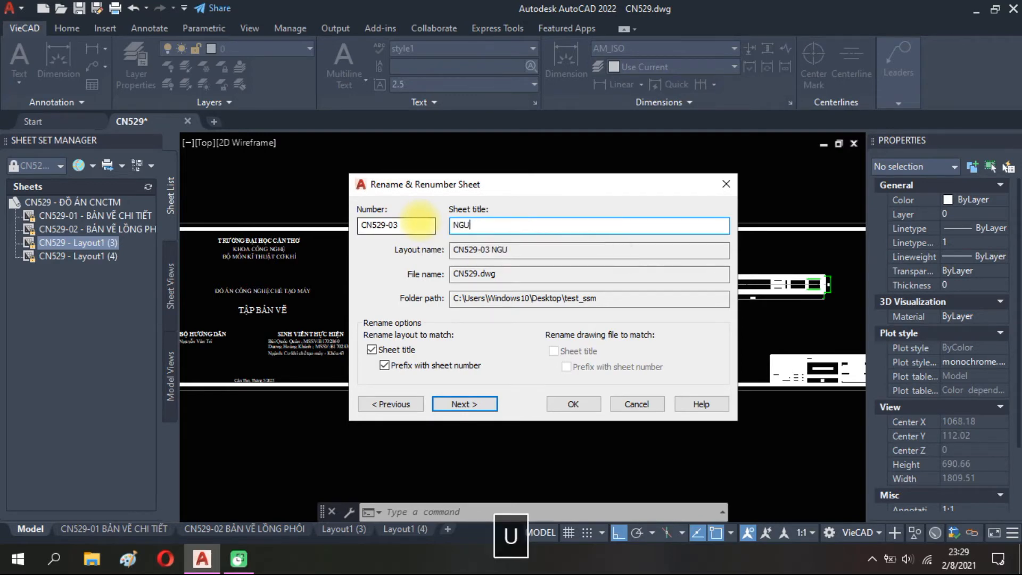
type("YÊN CÔNG 1")
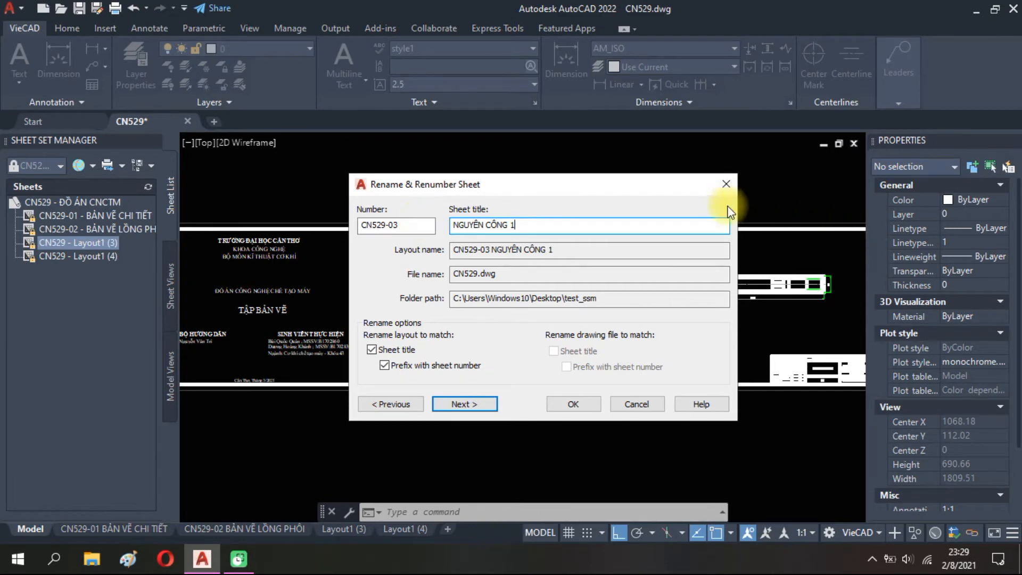
left_click(573, 404)
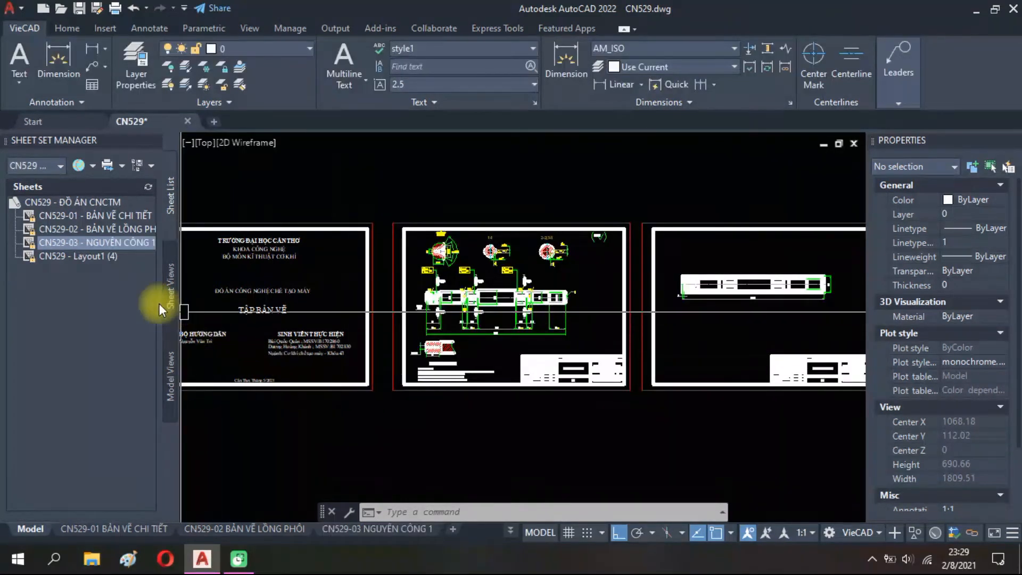
left_click(122, 211)
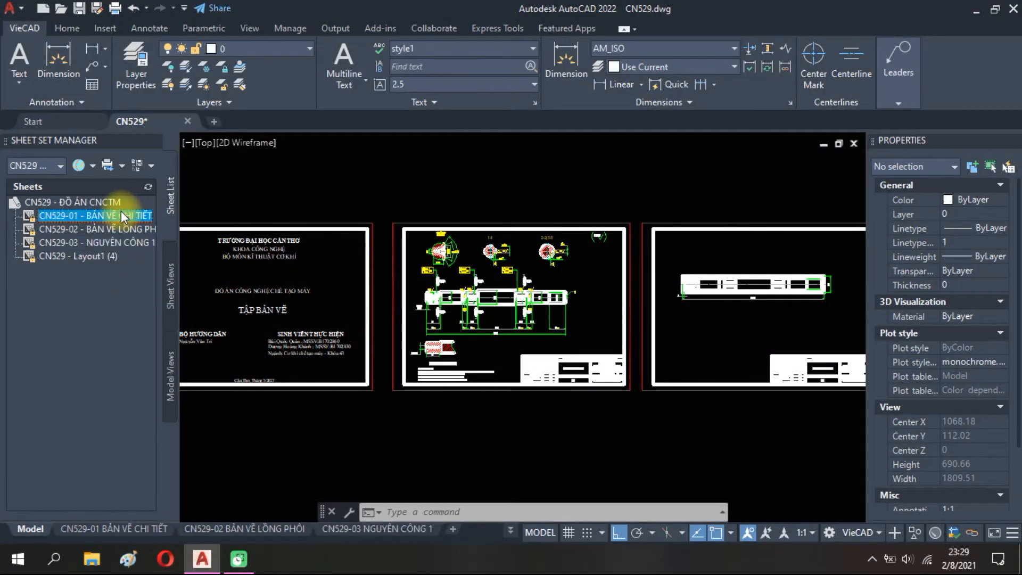
right_click(134, 212)
left_click(103, 202)
right_click(98, 205)
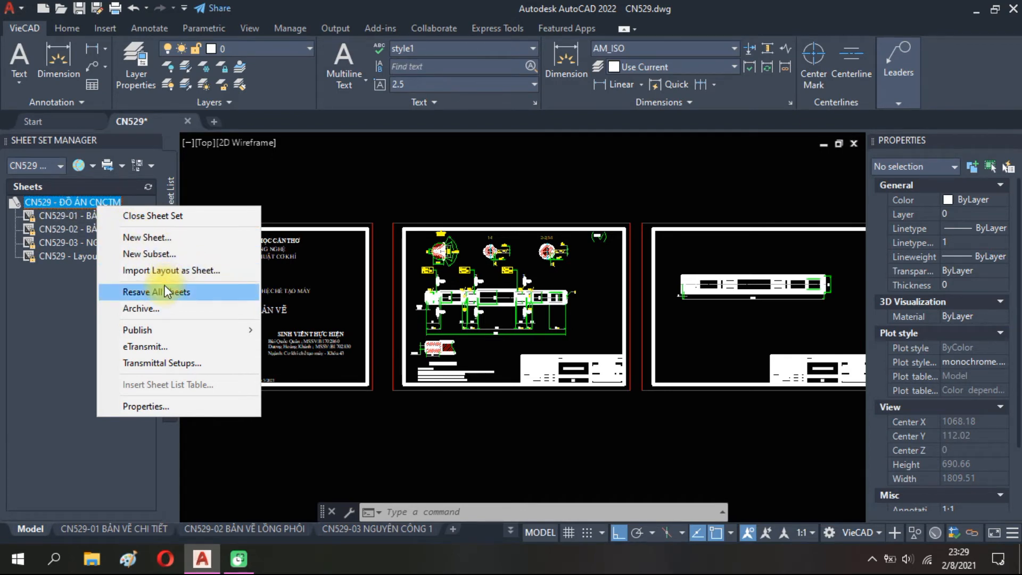
Reopen renaming for sheet CN529-01, retitle it BÌA ĐỒ ÁN, and move on to the second sheet.
left_click(75, 215)
right_click(80, 219)
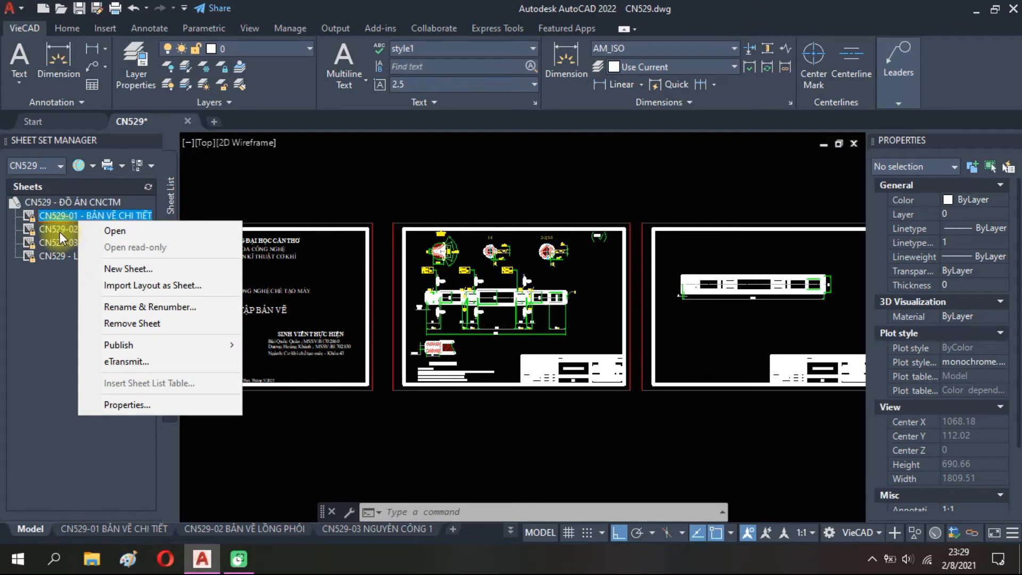
left_click(141, 307)
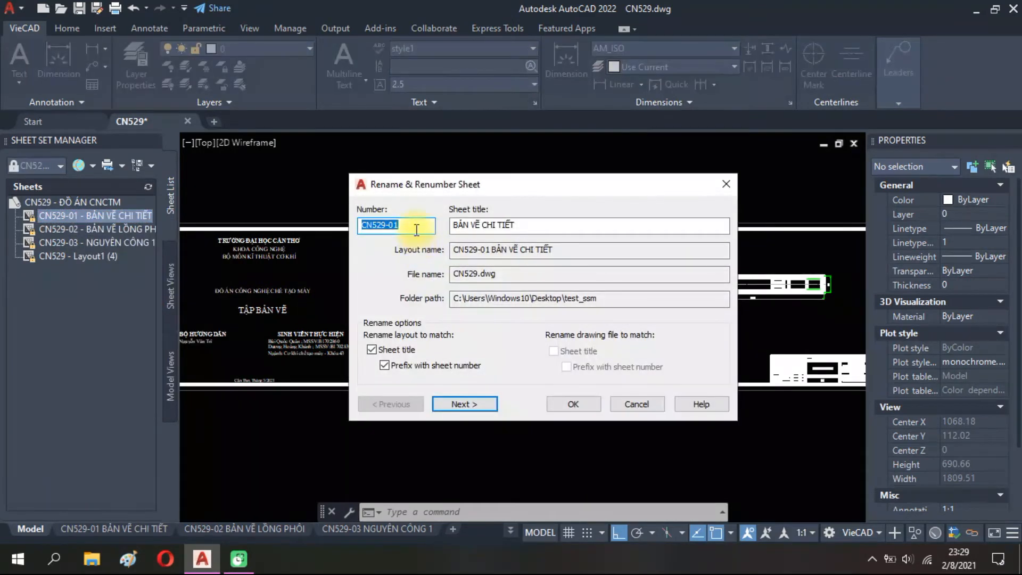
left_click(523, 233)
left_click_drag(533, 227, 483, 229)
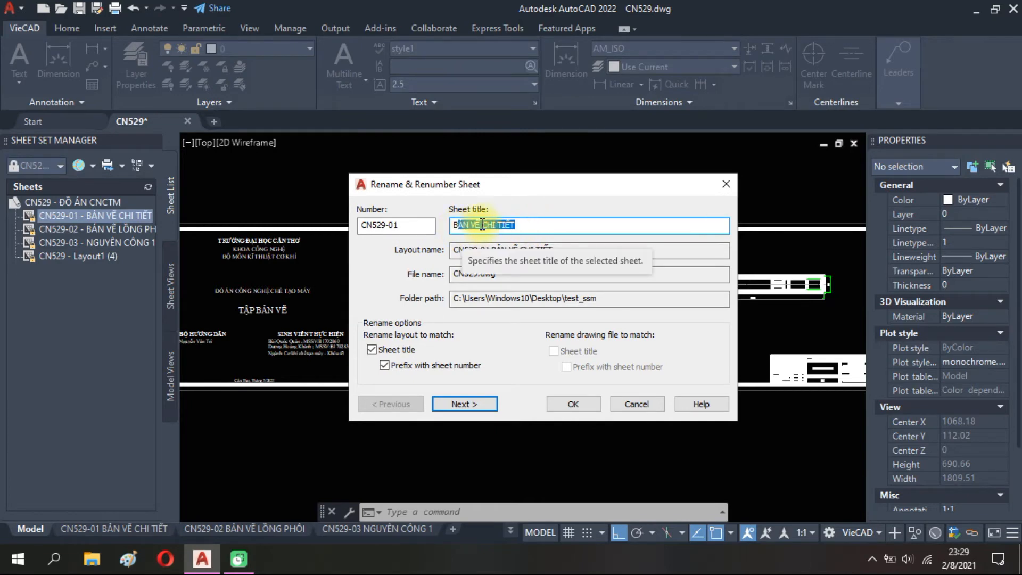
key("BackSpace")
type("ÌA D")
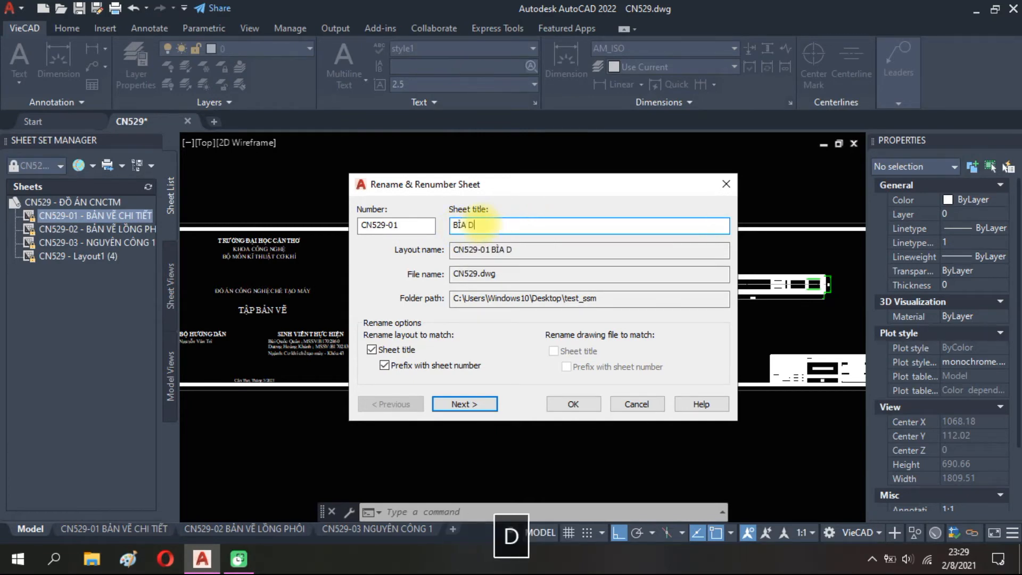
type("629")
key("BackSpace")
key("BackSpace")
key("BackSpace")
key("BackSpace")
type("ĐỒ ÁN")
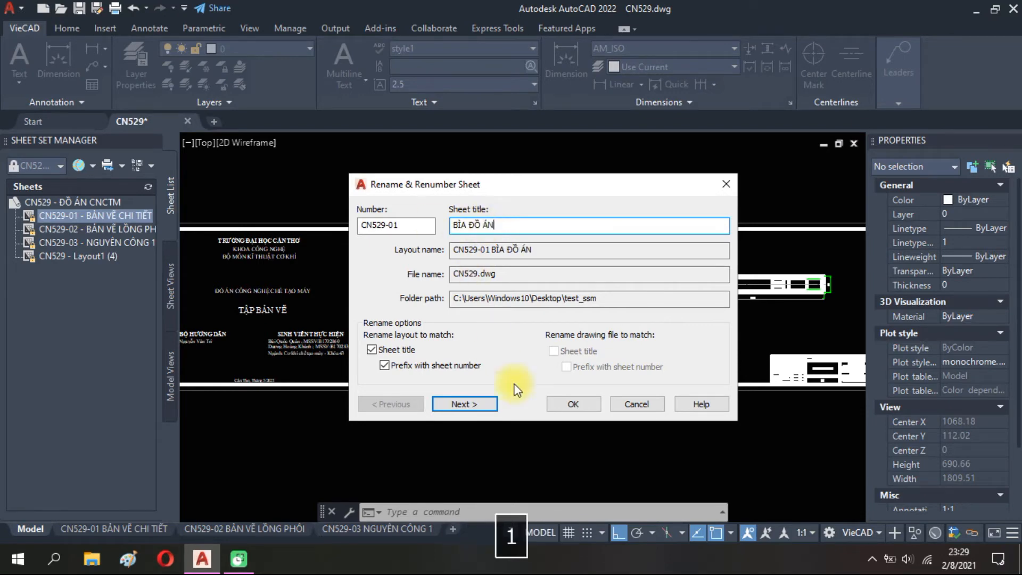
left_click(482, 403)
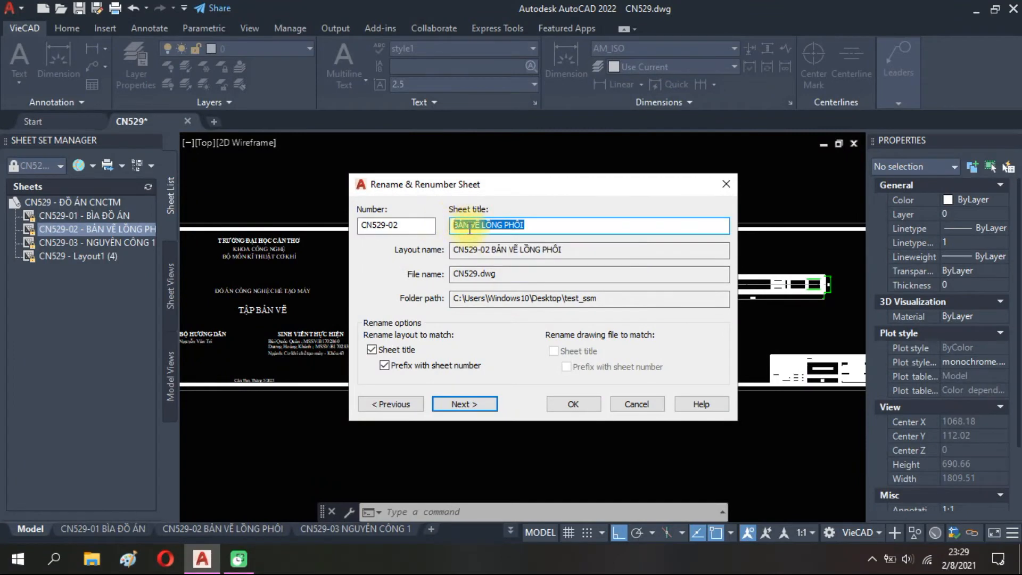
Copy the title of sheet CN529-02, retitle the sheet BẢN VẼ CHI TIẾT, and continue to the third sheet.
key("ctrl+c")
left_click(557, 227)
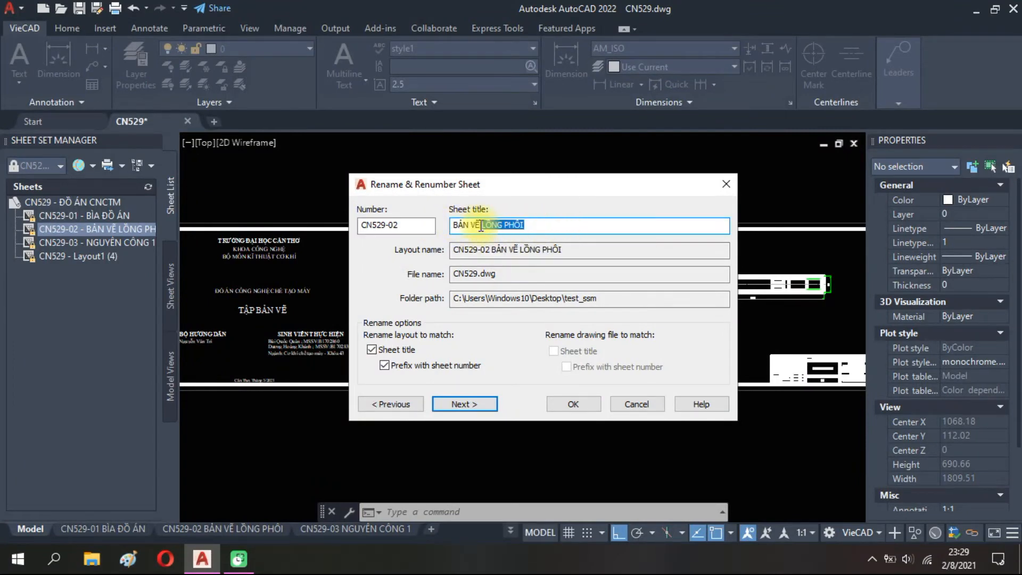
type("CHI TIẾT")
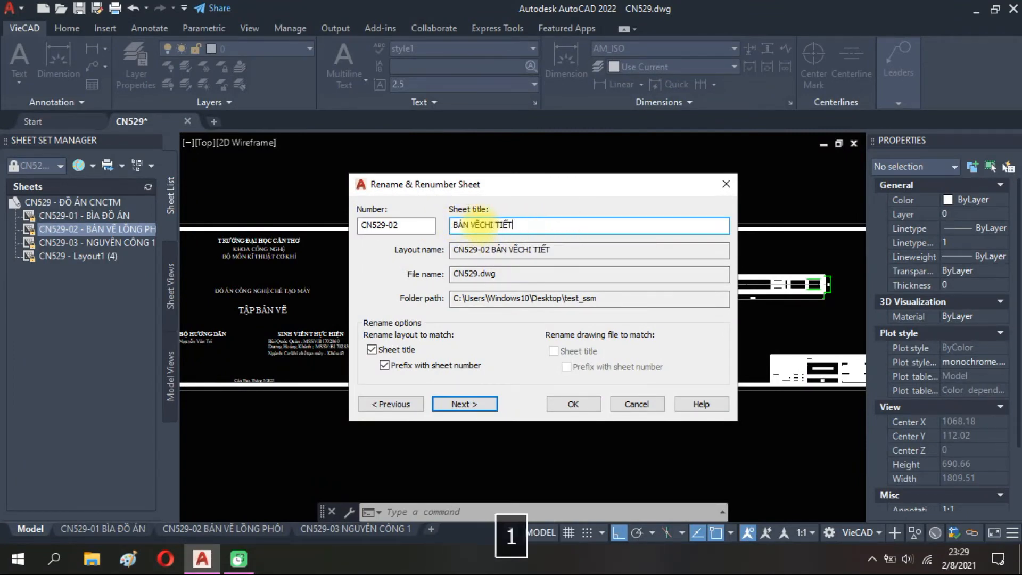
left_click(480, 226)
left_click(463, 404)
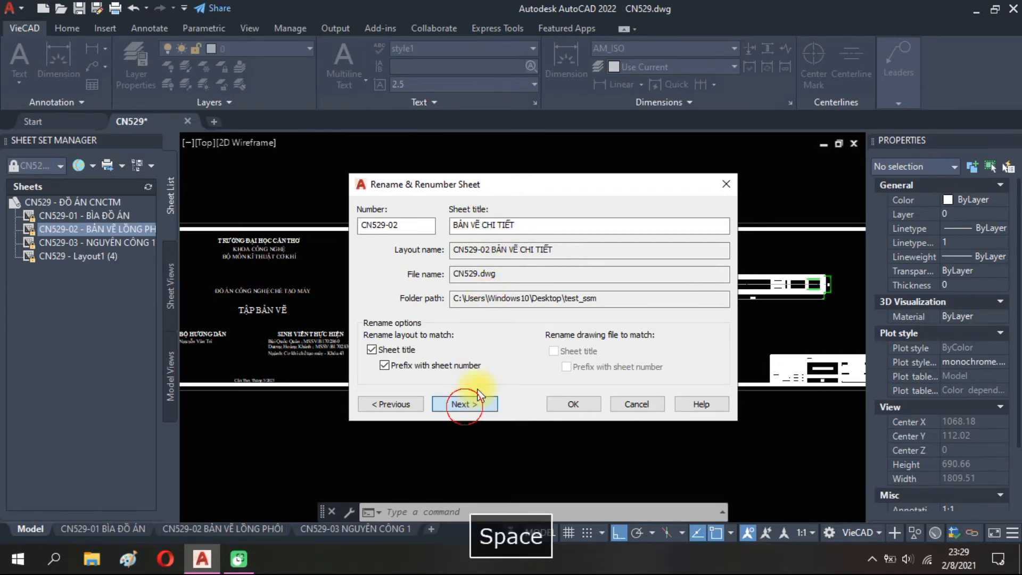
Copy the title of sheet CN529-03, replace it with the copied BẢN VẼ LỒNG PHÔI, and continue to the fourth sheet.
key("Tab")
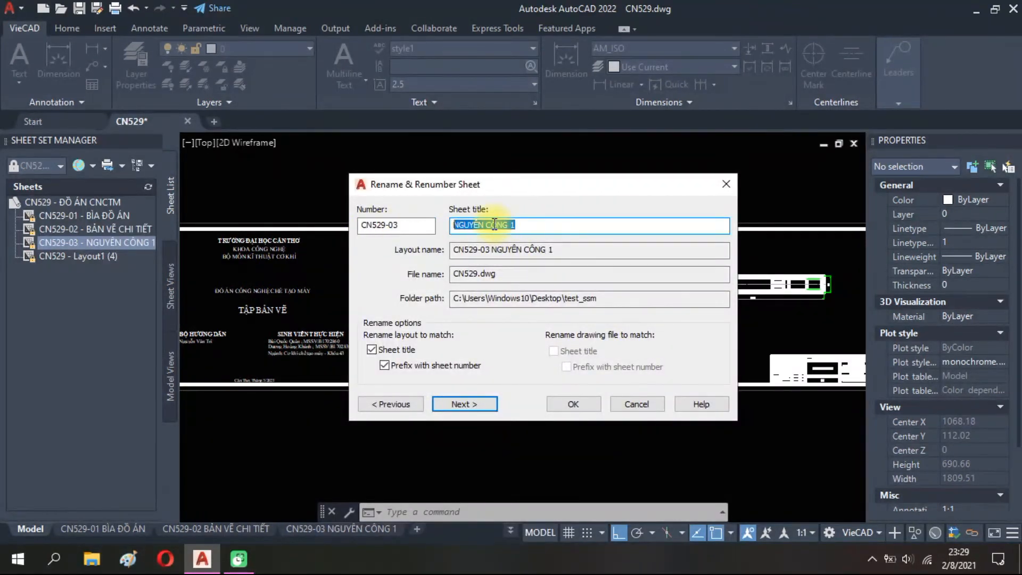
key("ctrl+c")
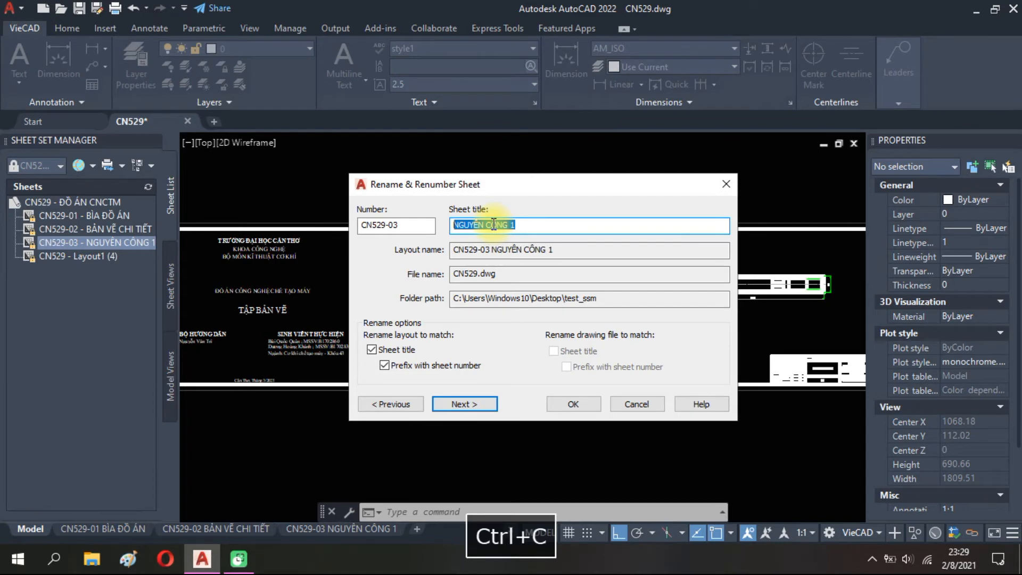
key("super+v")
left_click(527, 338)
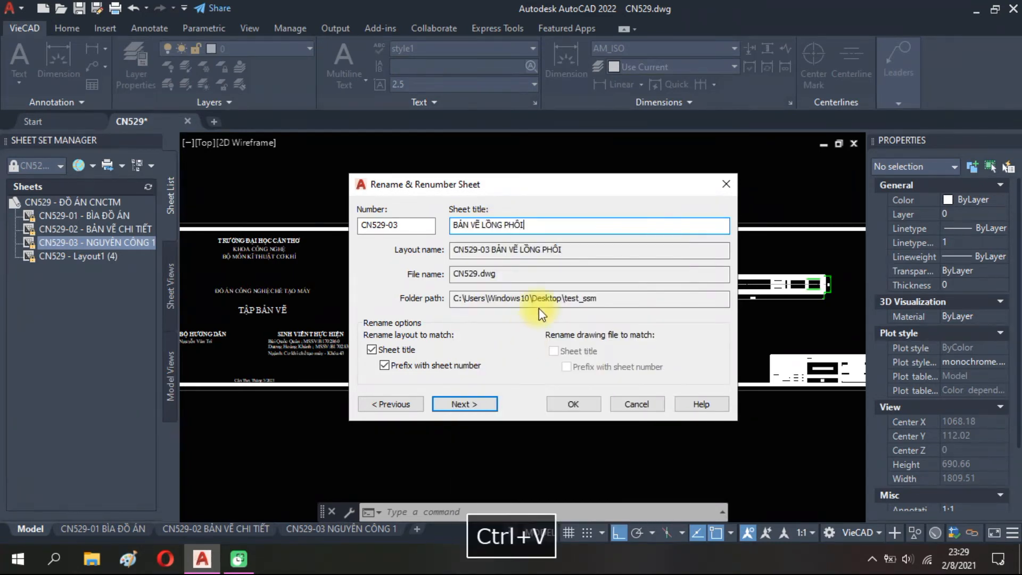
left_click(477, 402)
Retitle sheet CN529 - Layout1 (4) as NGUYÊN CÔNG 1, number it CN529-04, and accept the renaming.
left_click(536, 227)
key("ctrl+a")
key("super+v")
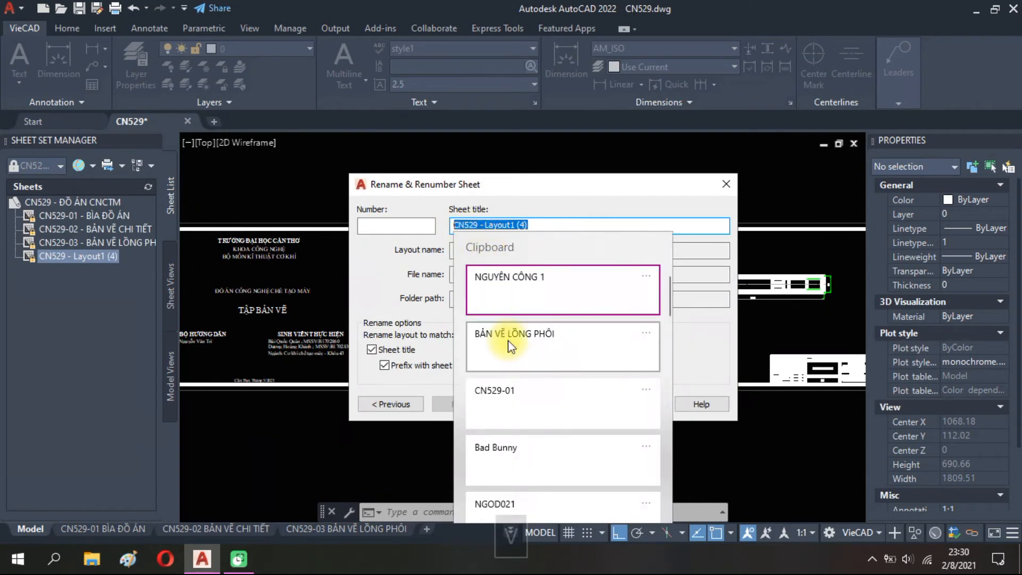
left_click(511, 287)
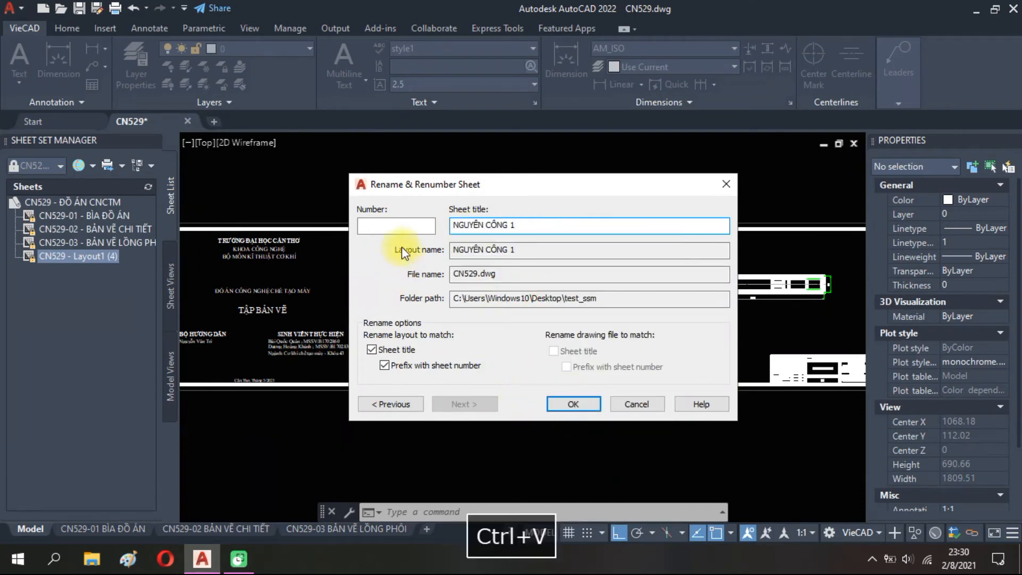
left_click(395, 226)
key("super+v")
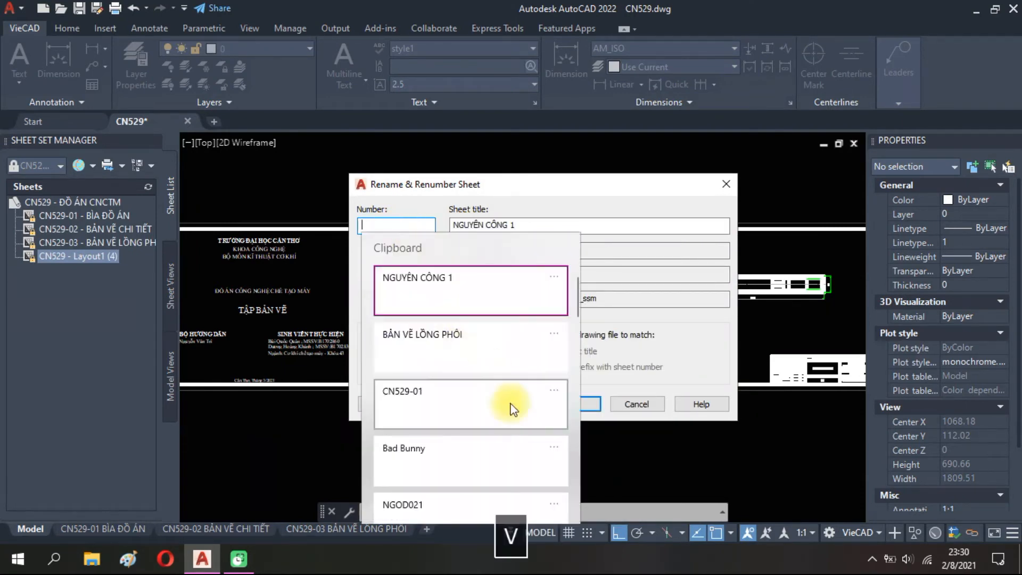
left_click(455, 403)
key("BackSpace")
type("4")
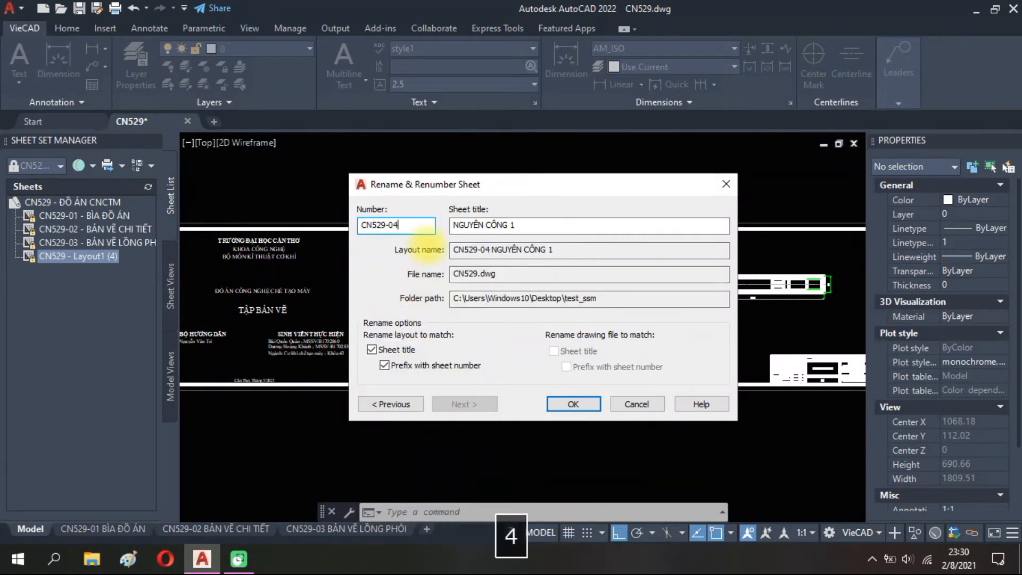
left_click(558, 407)
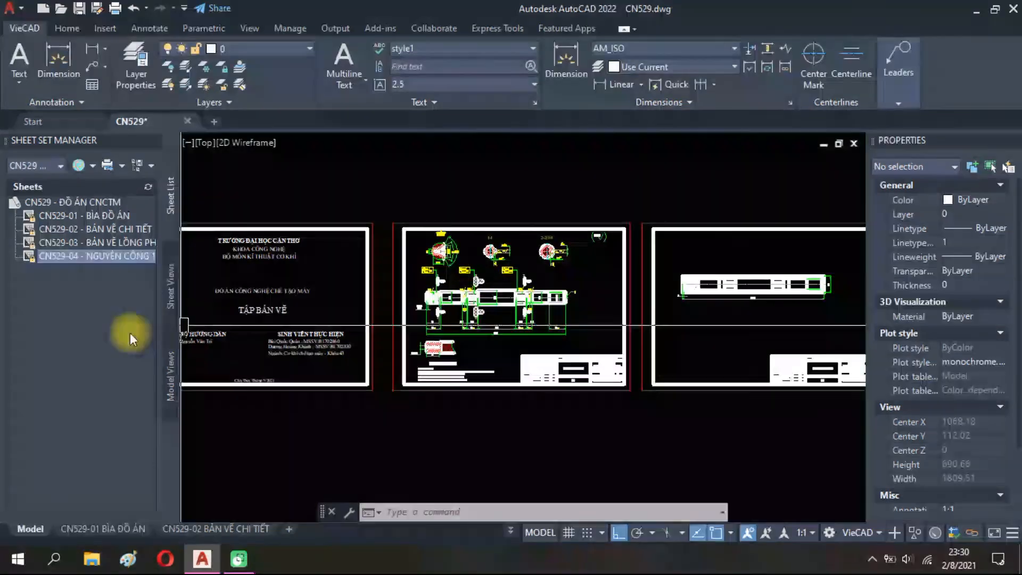
Open the sheets one after another from the sheet list to check which layout each one shows.
left_click(103, 218)
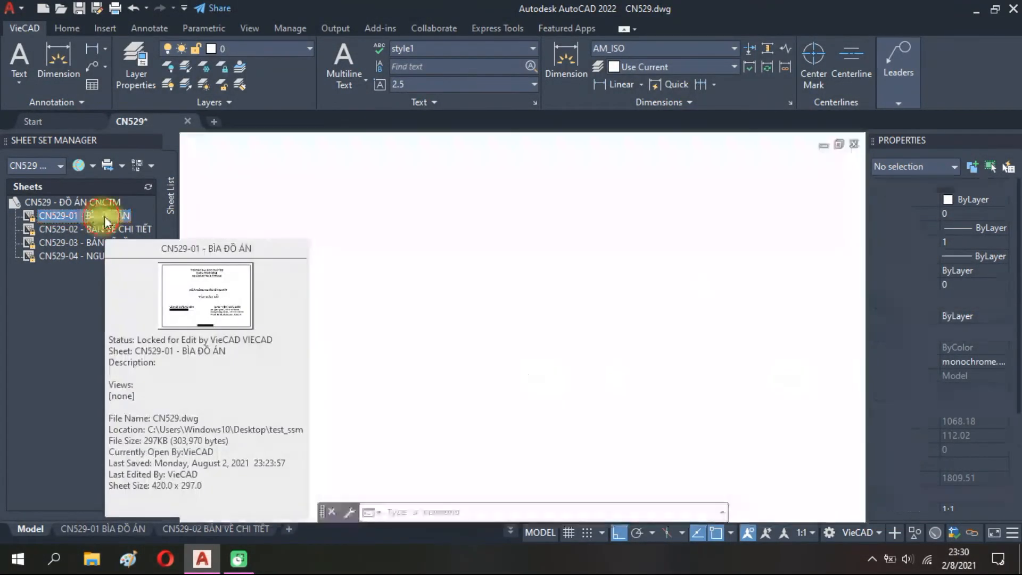
double_click(103, 220)
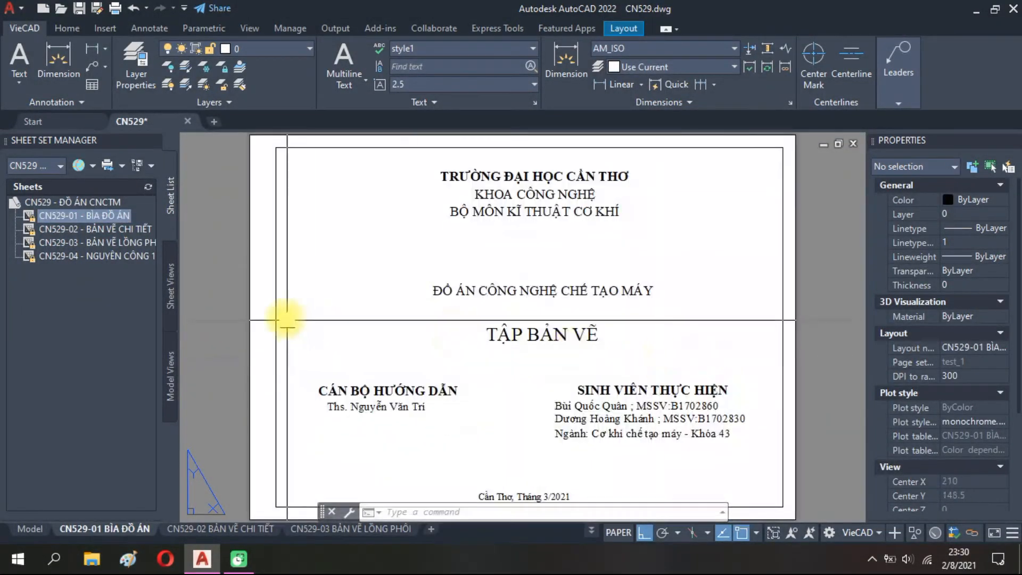
double_click(68, 228)
double_click(90, 245)
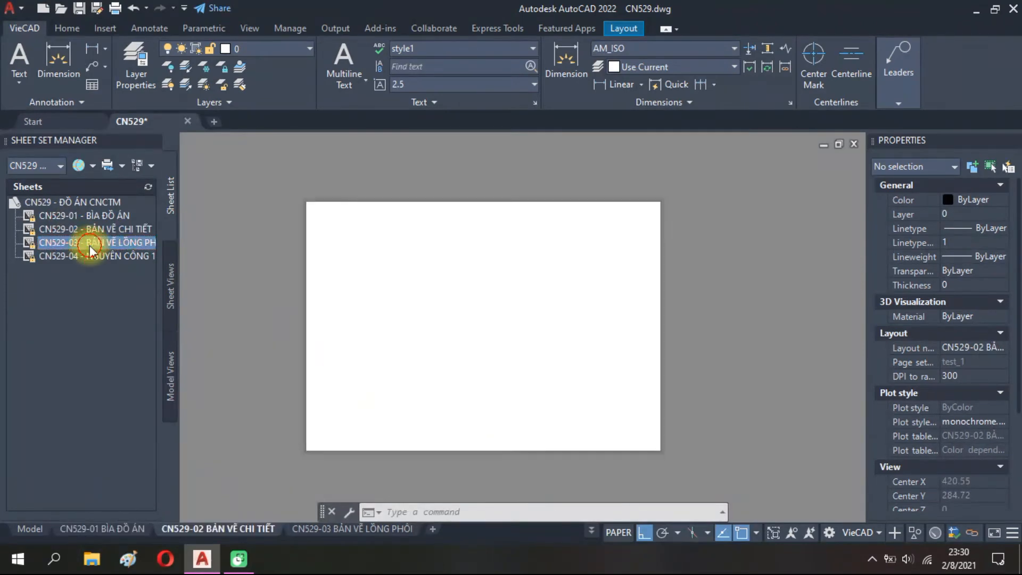
double_click(79, 256)
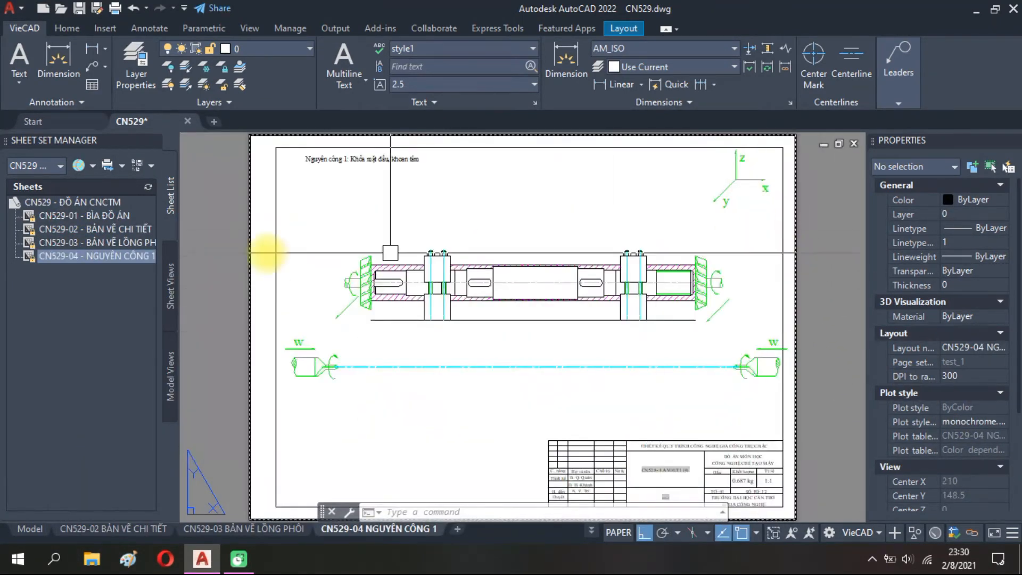
double_click(73, 243)
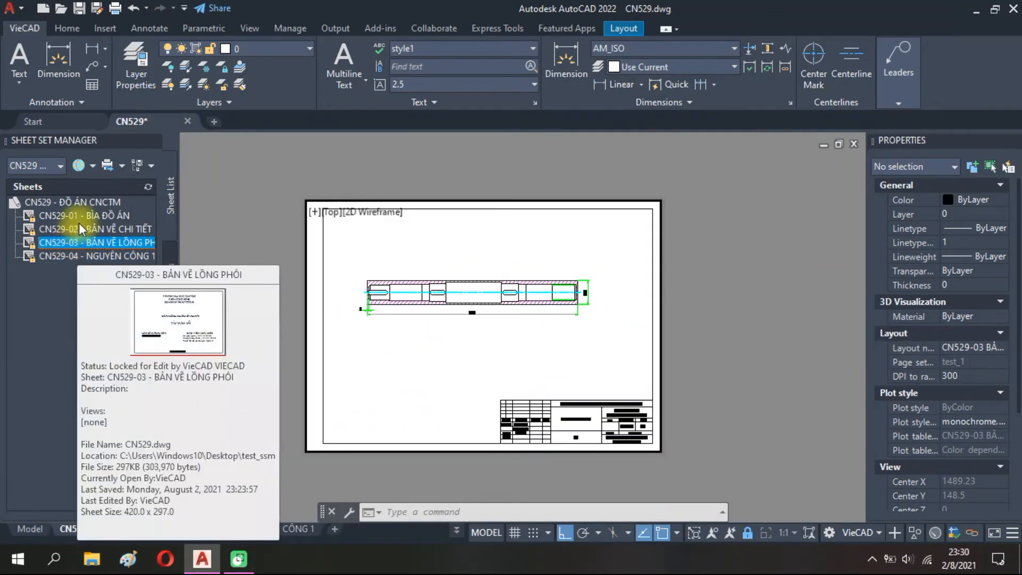
double_click(81, 216)
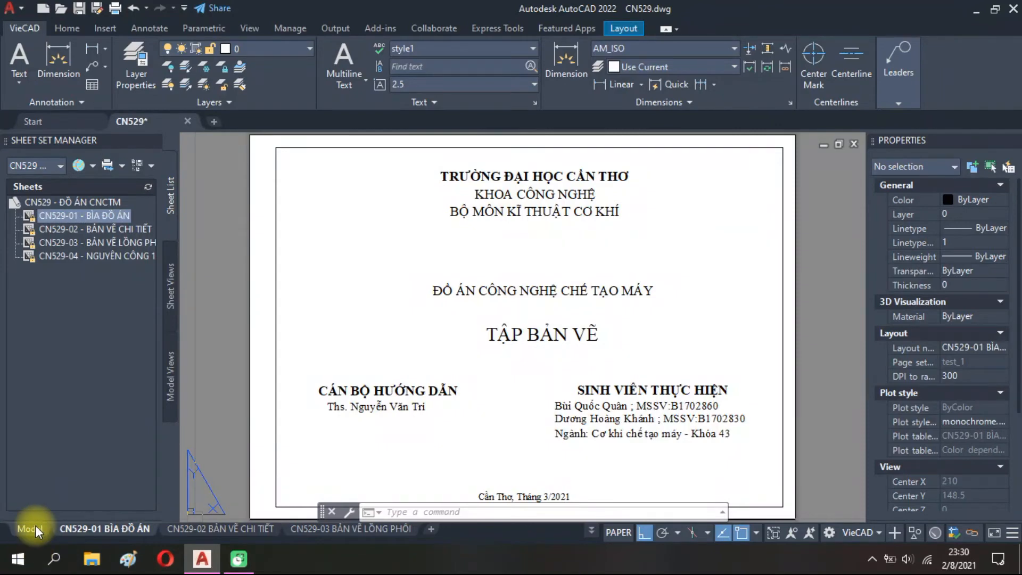
Return to model space and regenerate the drawing to update the title block fields.
left_click(35, 525)
scroll(570, 384, "up", 5)
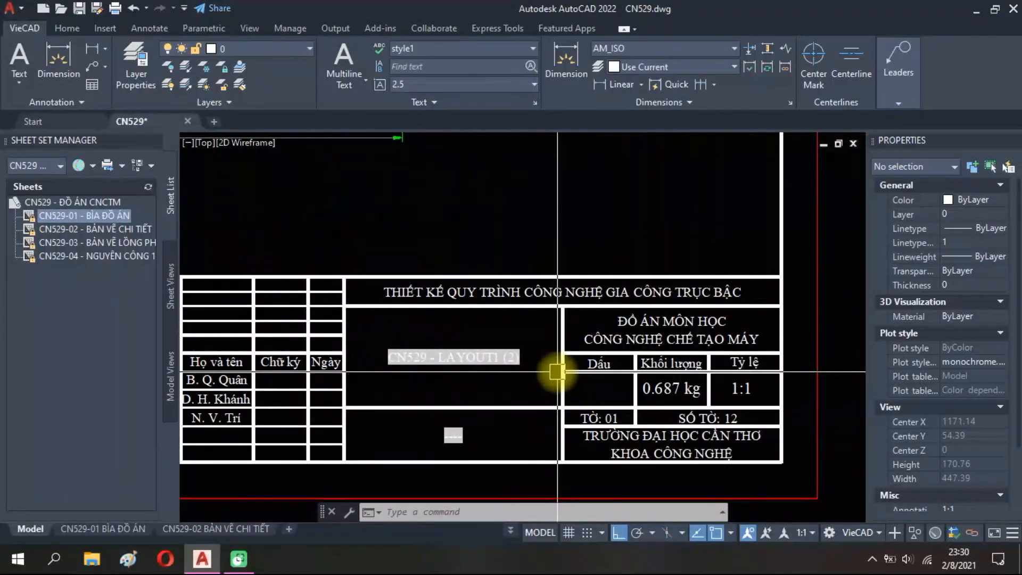
type("r")
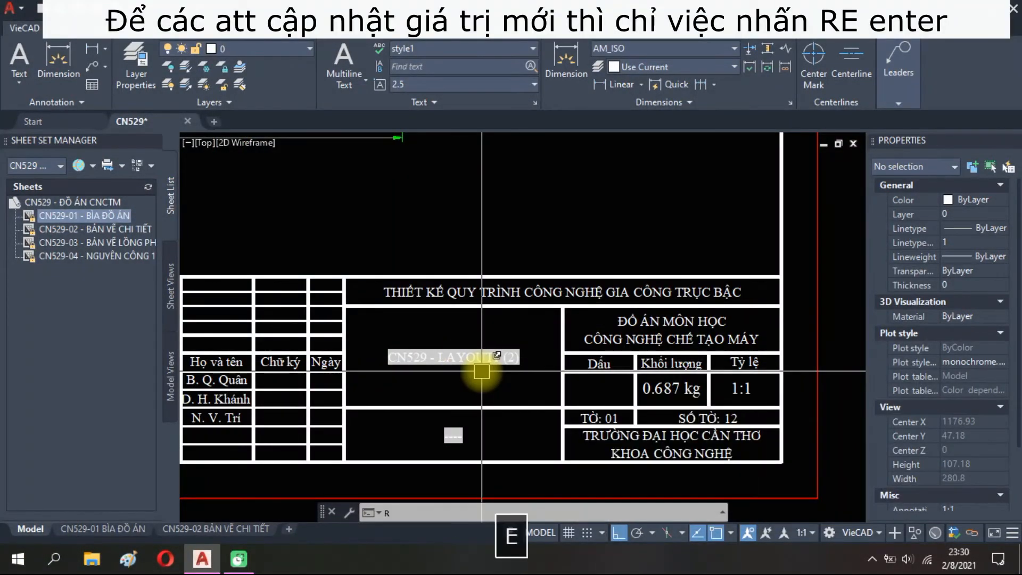
type("e")
key("Return")
Examine the sheet title and number fields in the title blocks of the drawing frames in model space.
scroll(373, 325, "down", 3)
scroll(411, 354, "up", 6)
scroll(406, 410, "down", 12)
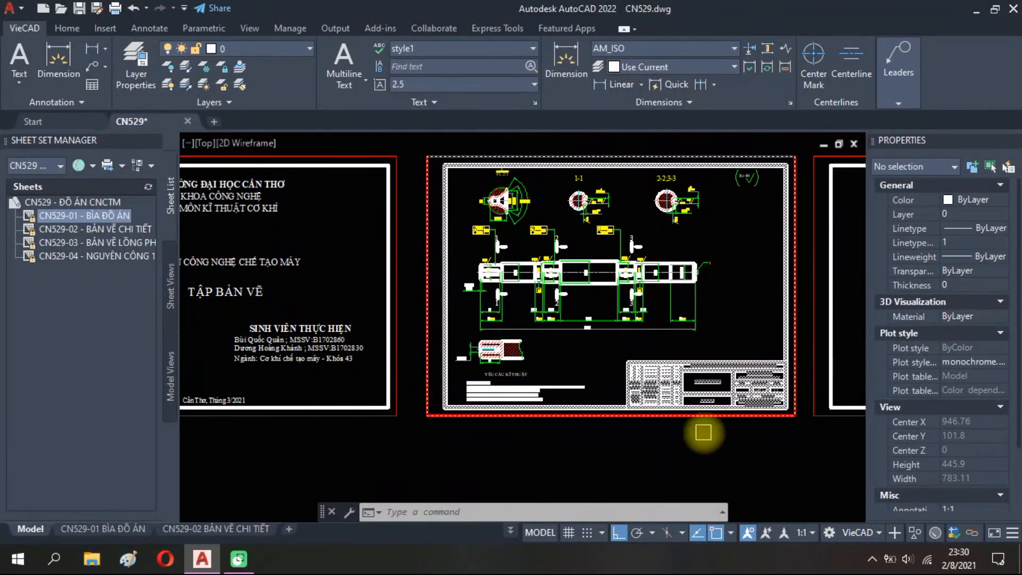
scroll(586, 434, "up", 11)
scroll(567, 435, "down", 8)
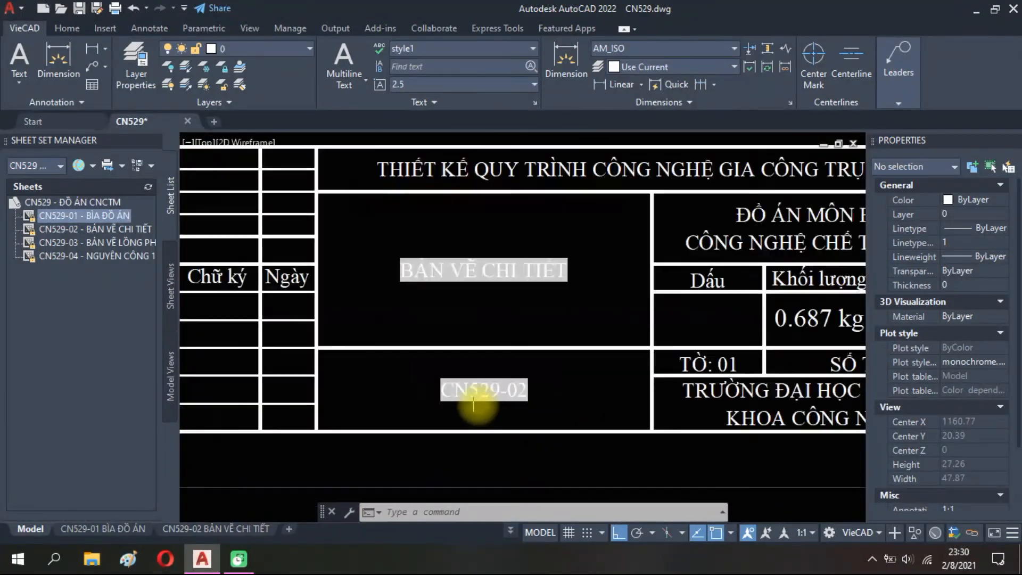
scroll(507, 399, "up", 8)
scroll(445, 430, "up", 2)
scroll(441, 431, "down", 8)
middle_click_drag(684, 422, 222, 415)
scroll(687, 433, "up", 4)
scroll(677, 434, "up", 2)
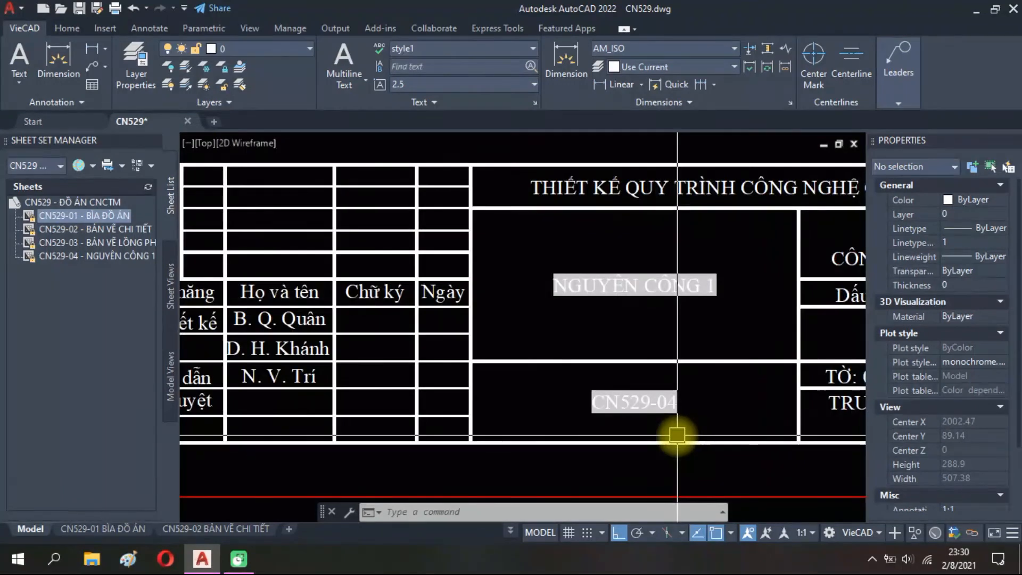
scroll(677, 435, "down", 5)
Go through layouts CN529-01 to CN529-04 and check the title and number fields in their title blocks.
left_click(107, 528)
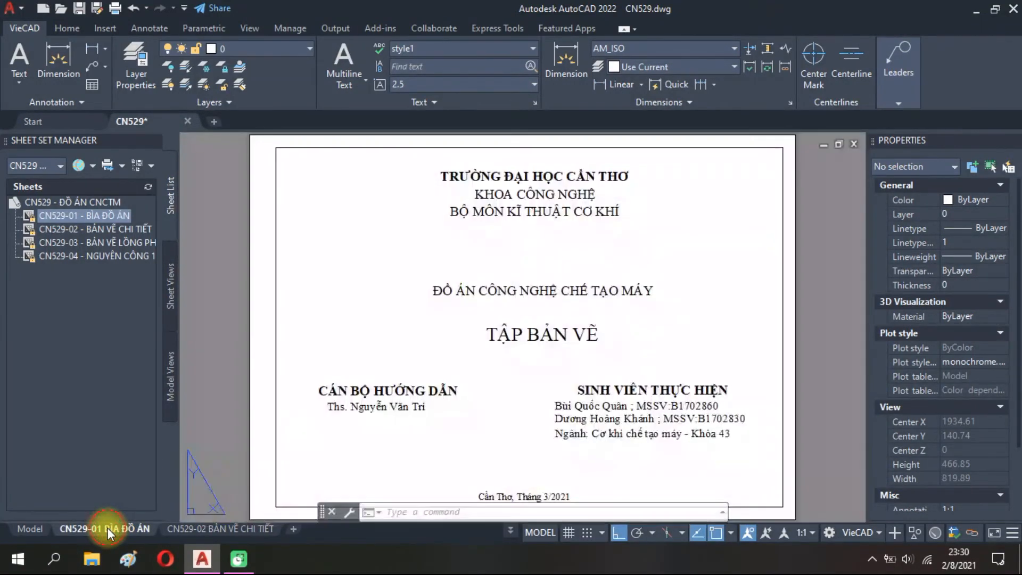
middle_click_drag(486, 429, 426, 381)
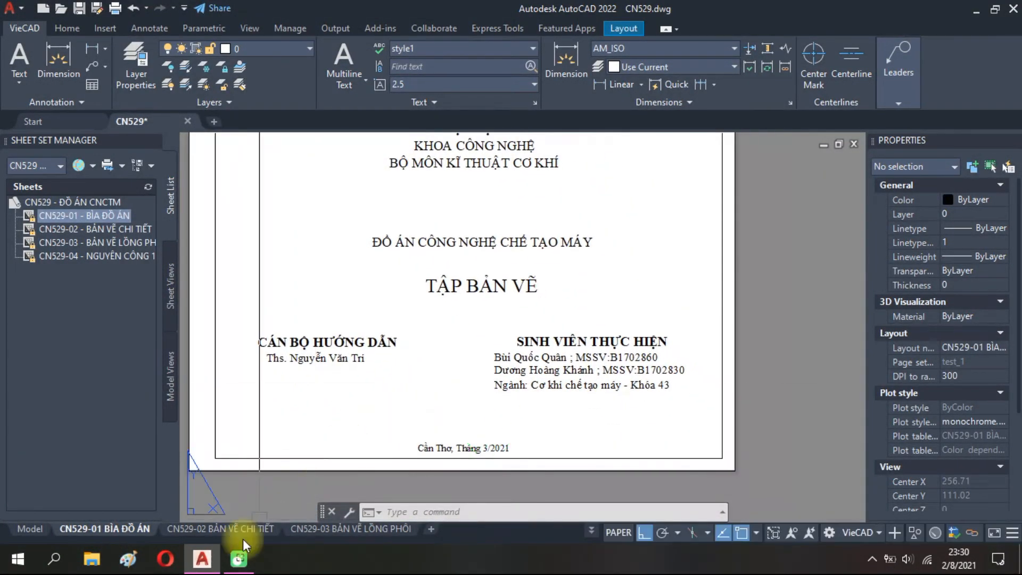
left_click(202, 528)
scroll(474, 461, "up", 5)
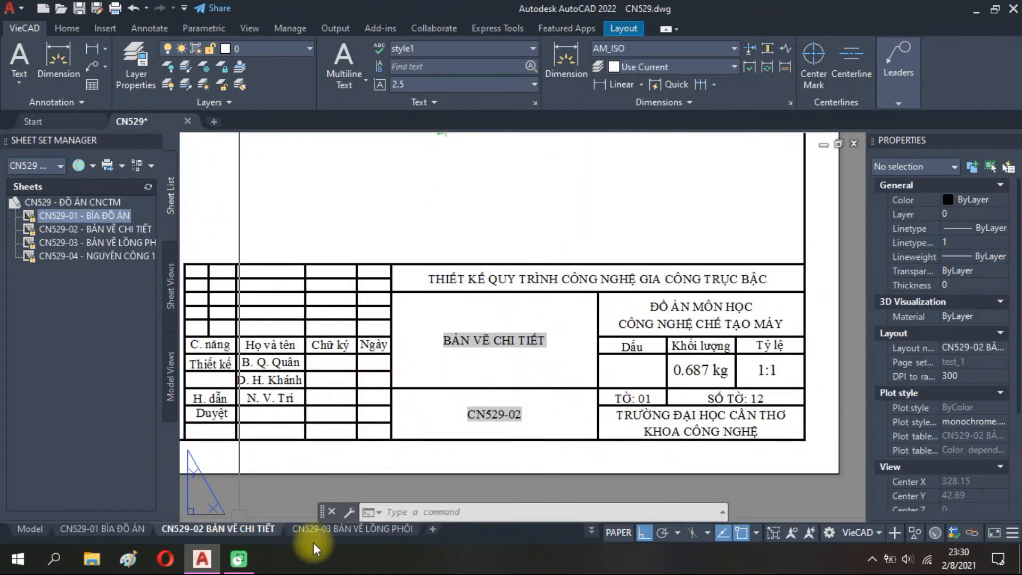
left_click(325, 529)
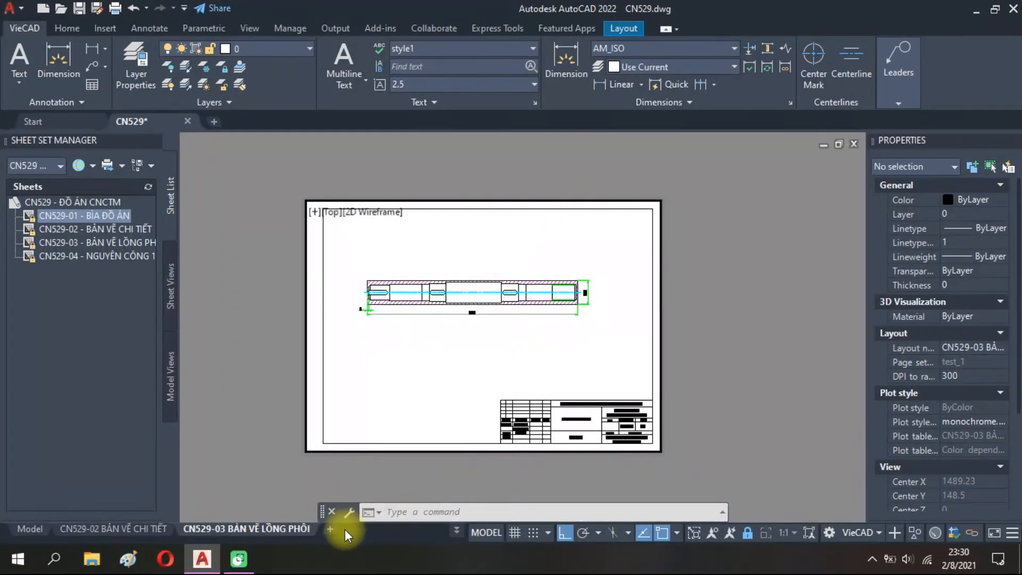
left_click(458, 532)
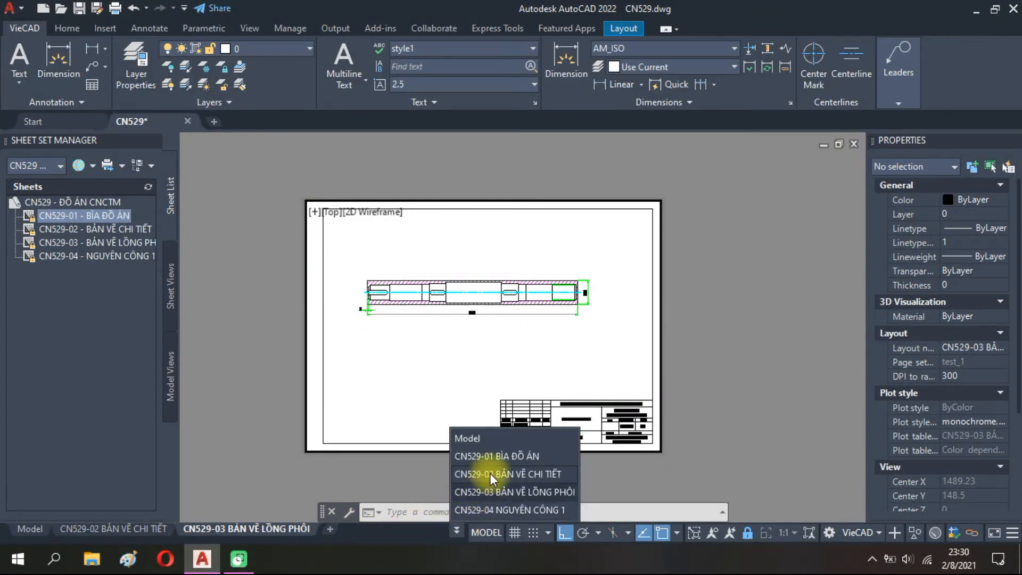
scroll(601, 440, "up", 4)
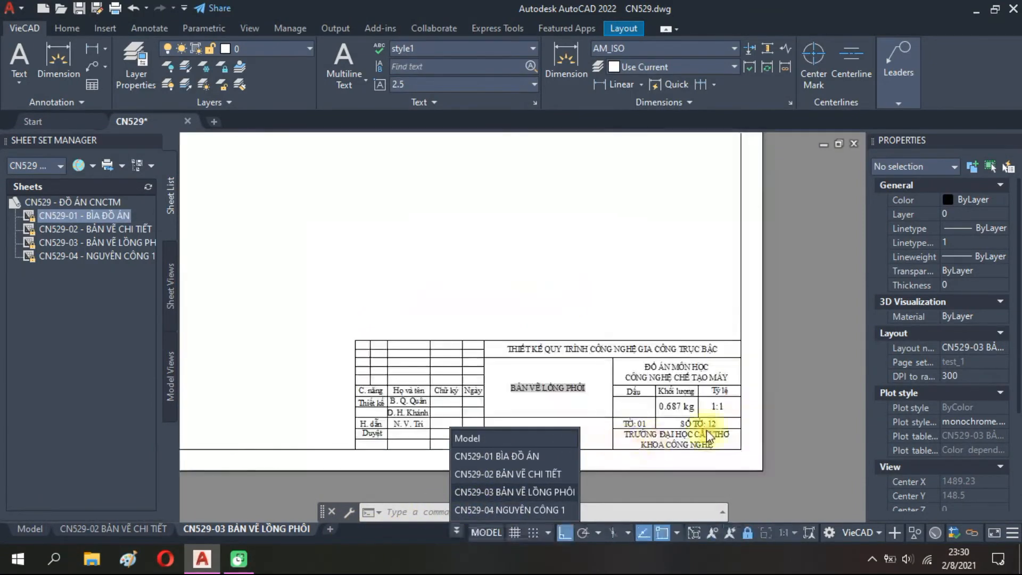
left_click(559, 377)
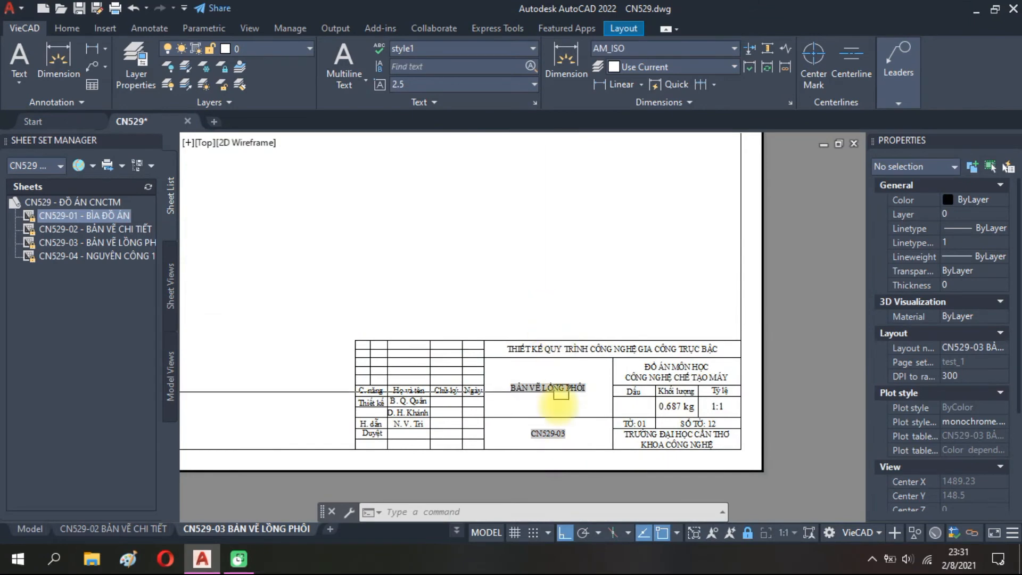
scroll(548, 415, "up", 5)
left_click(457, 532)
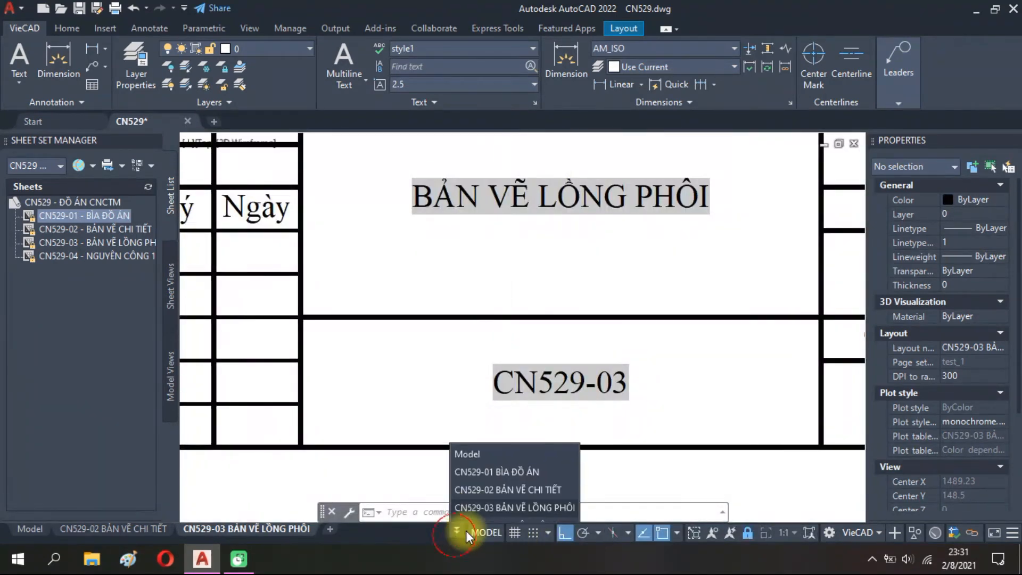
left_click(513, 510)
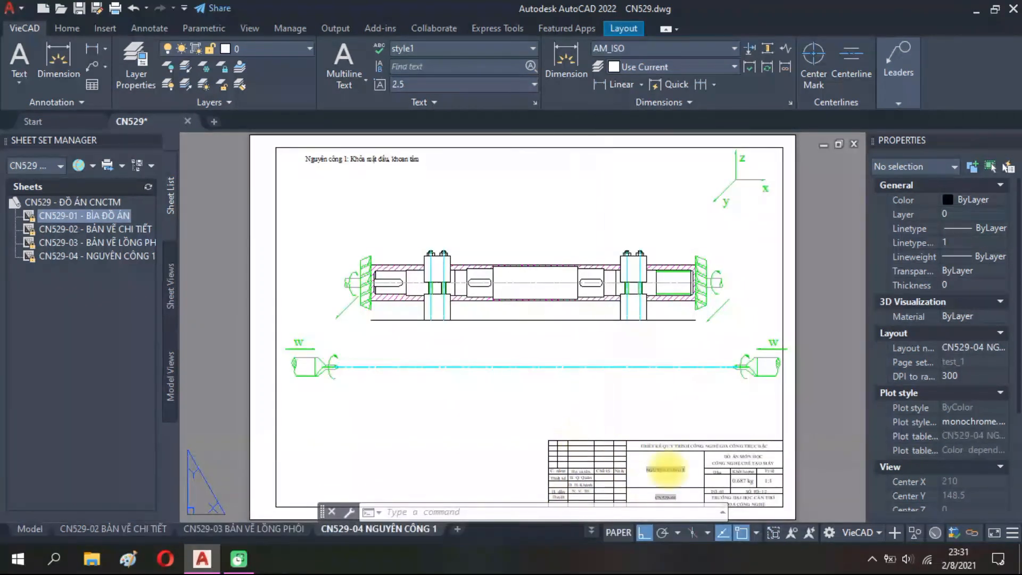
scroll(596, 391, "up", 5)
scroll(596, 388, "down", 5)
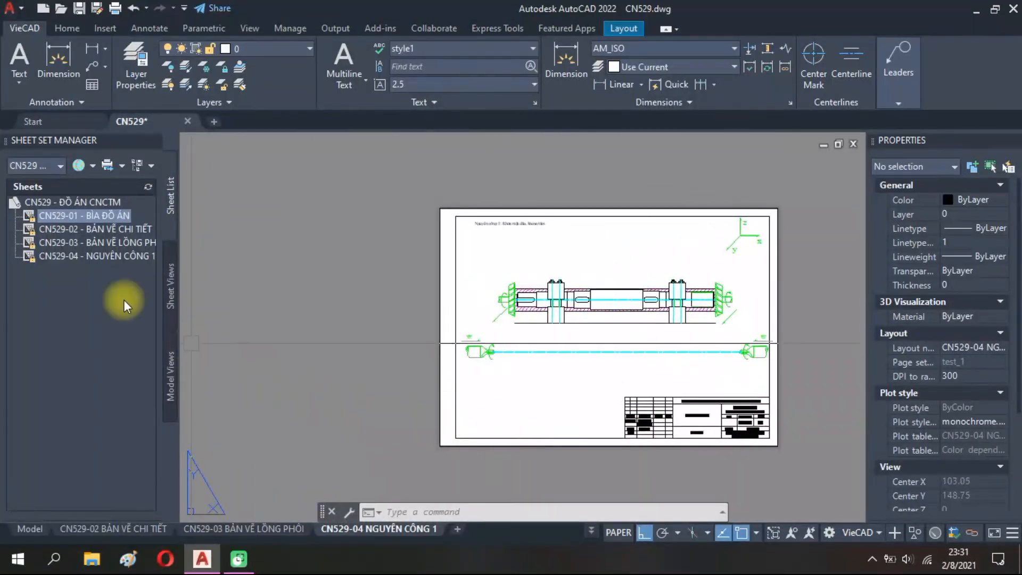
In model space, move the NGUYÊN CÔNG 1 drawing frame about 78 units horizontally toward the BẢN VẼ LỒNG PHÔI frame.
left_click(33, 529)
scroll(585, 405, "down", 6)
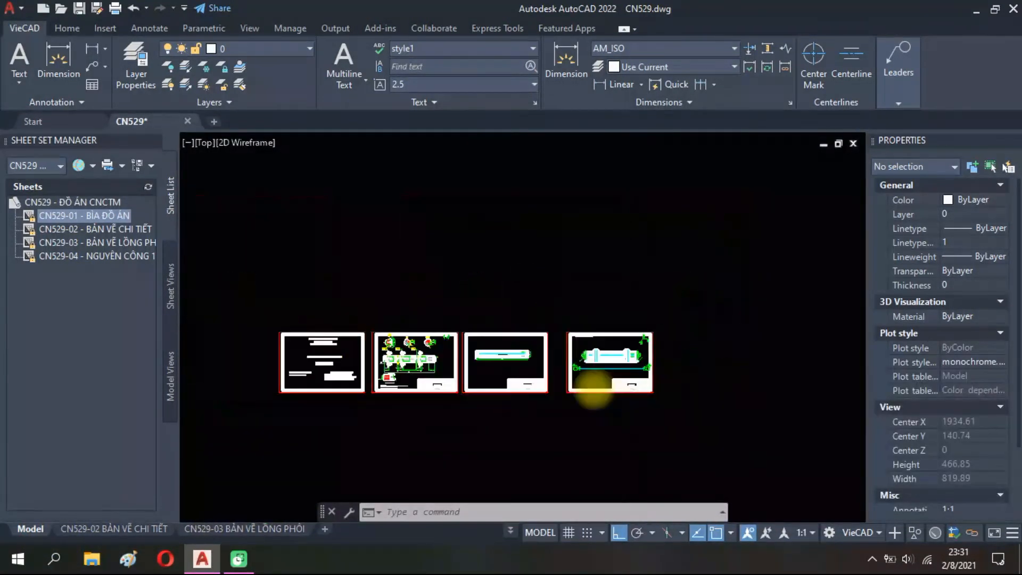
scroll(499, 430, "up", 3)
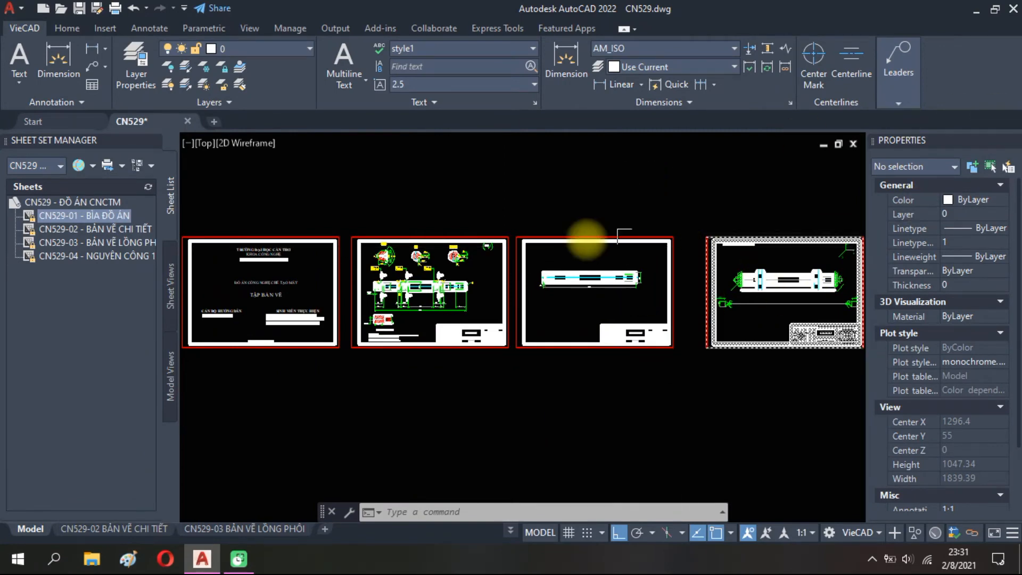
middle_click_drag(761, 404, 570, 401)
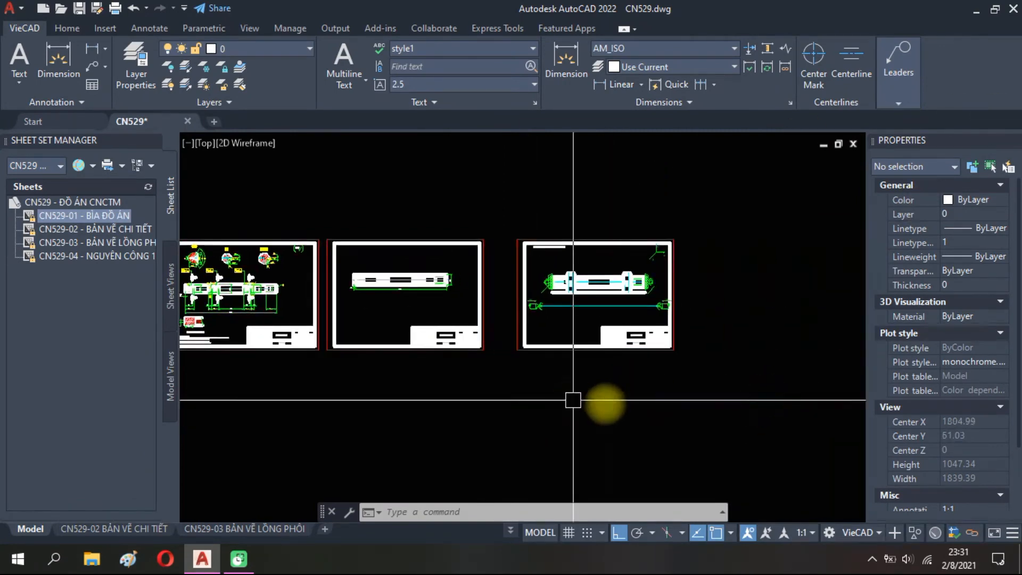
left_click(709, 419)
left_click(522, 233)
key("m")
key("space")
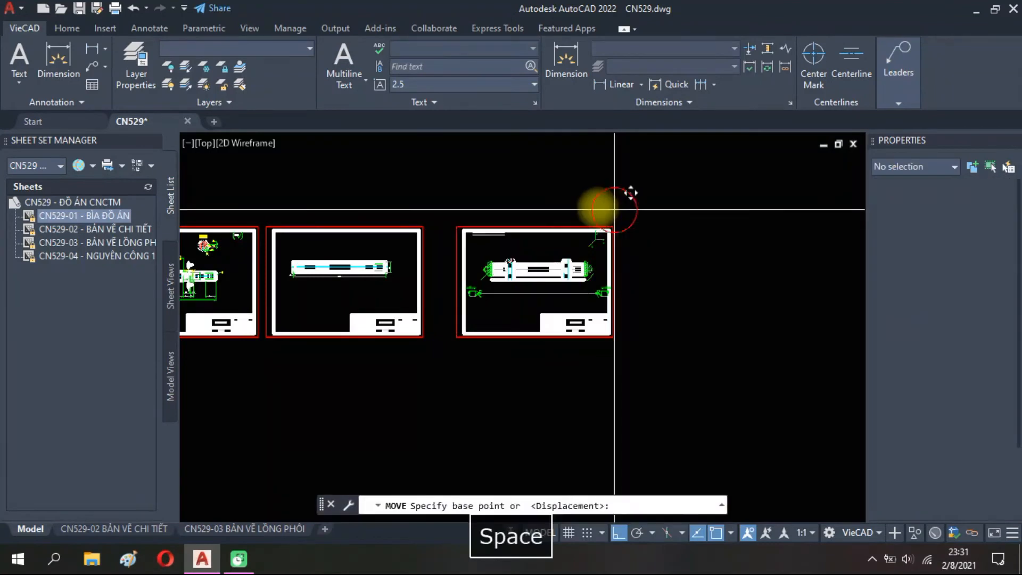
left_click(598, 207)
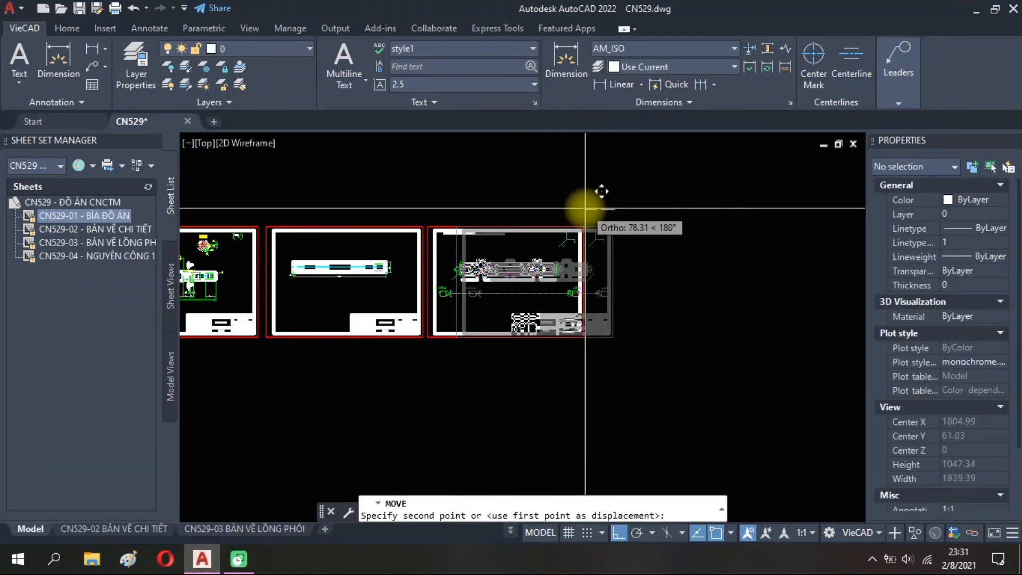
left_click(585, 207)
scroll(605, 376, "down", 5)
scroll(570, 353, "up", 6)
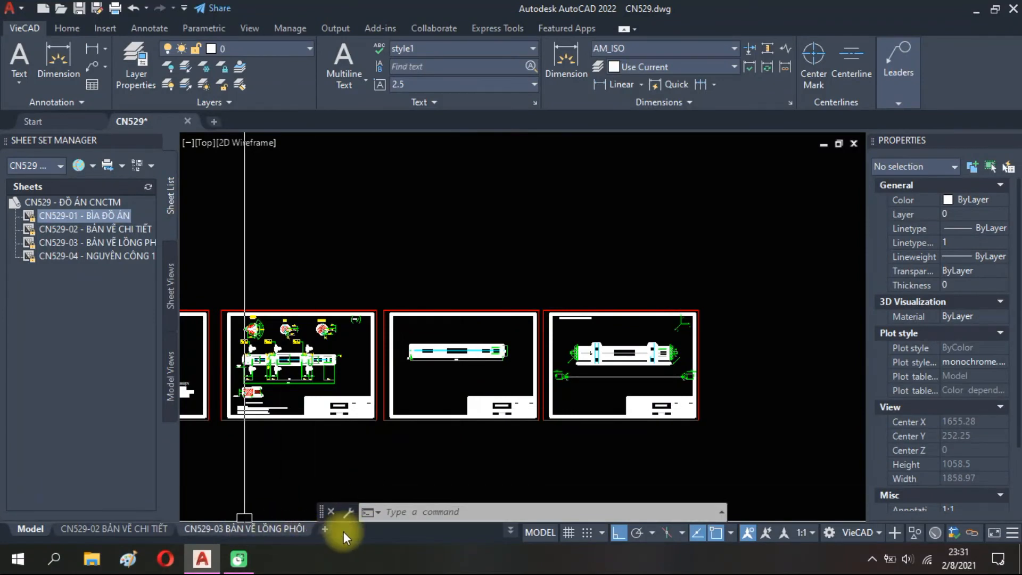
Open the layout CN529-04 NGUYÊN CÔNG 1, activate its viewport and unlock the viewport scale.
left_click(510, 530)
left_click(532, 514)
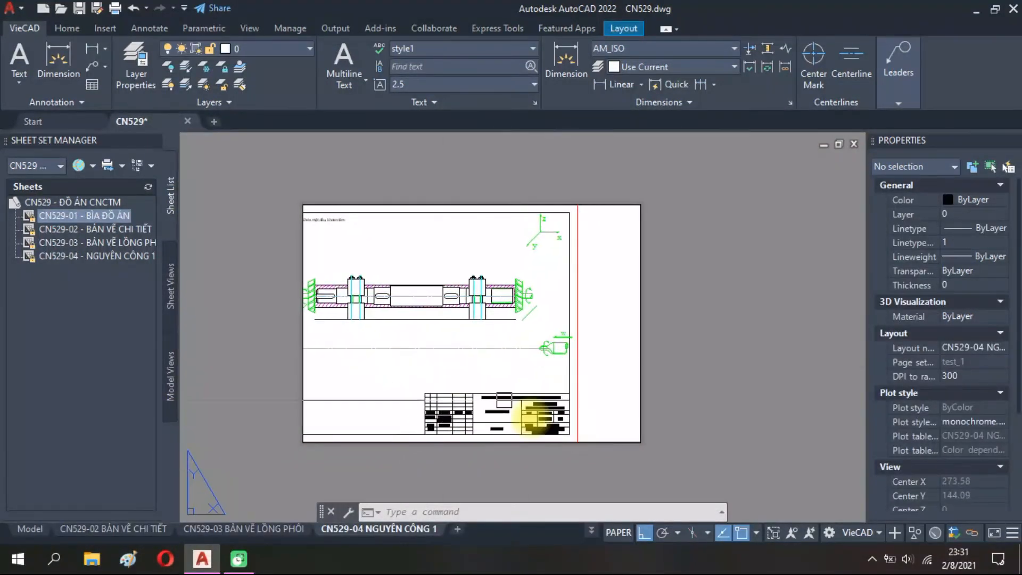
double_click(640, 364)
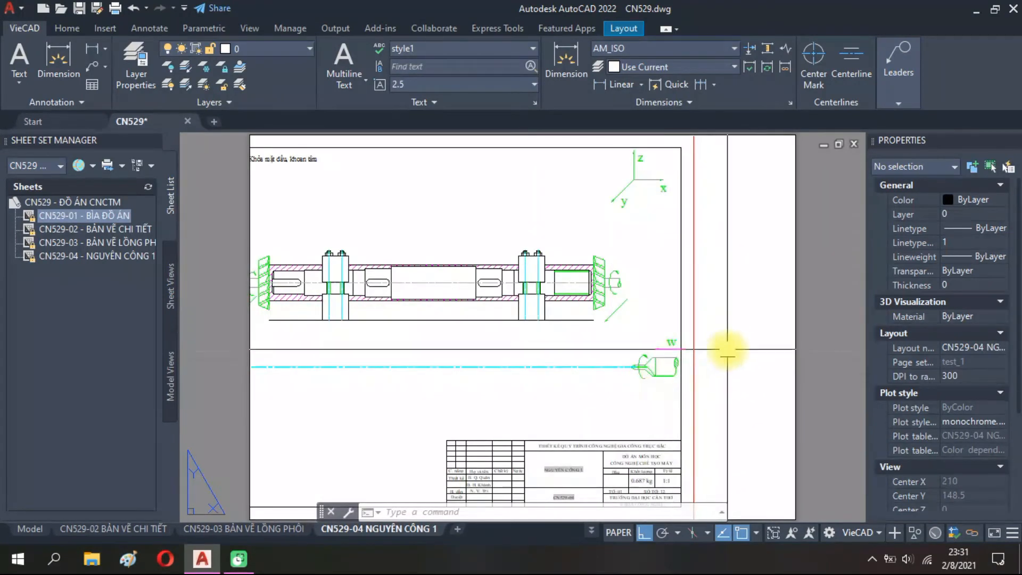
scroll(679, 351, "down", 2)
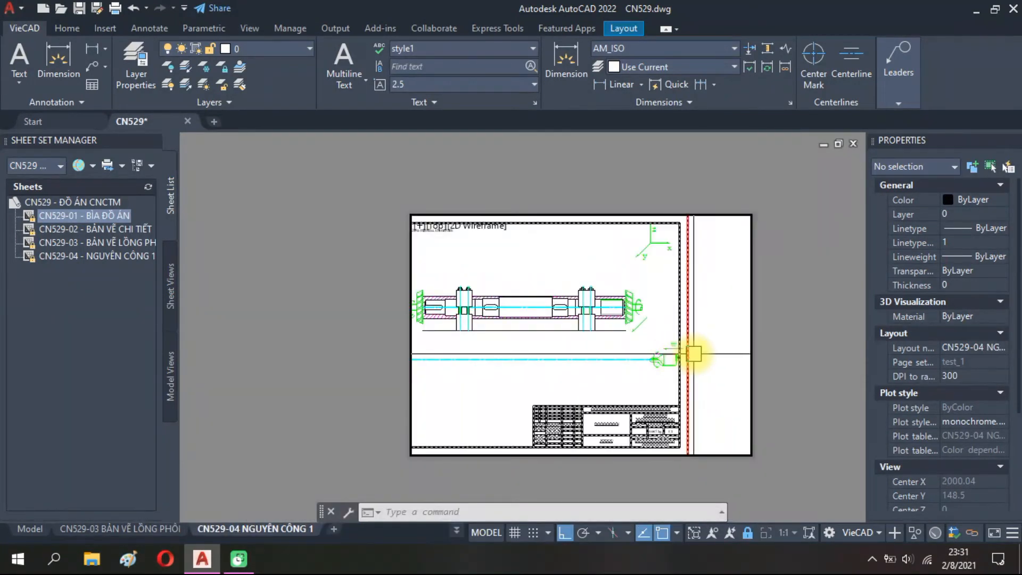
scroll(693, 354, "up", 2)
left_click(748, 532)
scroll(657, 372, "down", 4)
Zoom the viewport to a window between opposite outer corners of the NGUYÊN CÔNG 1 frame, lock it, and return to paper space.
type("z")
key("Return")
right_click(535, 379, "ctrl")
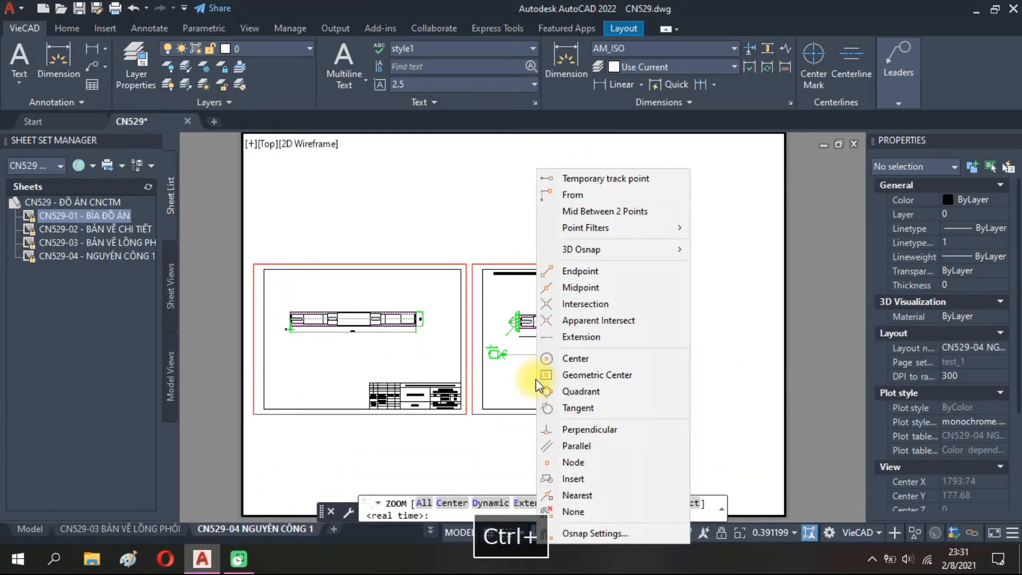
key("Escape")
type("w")
key("space")
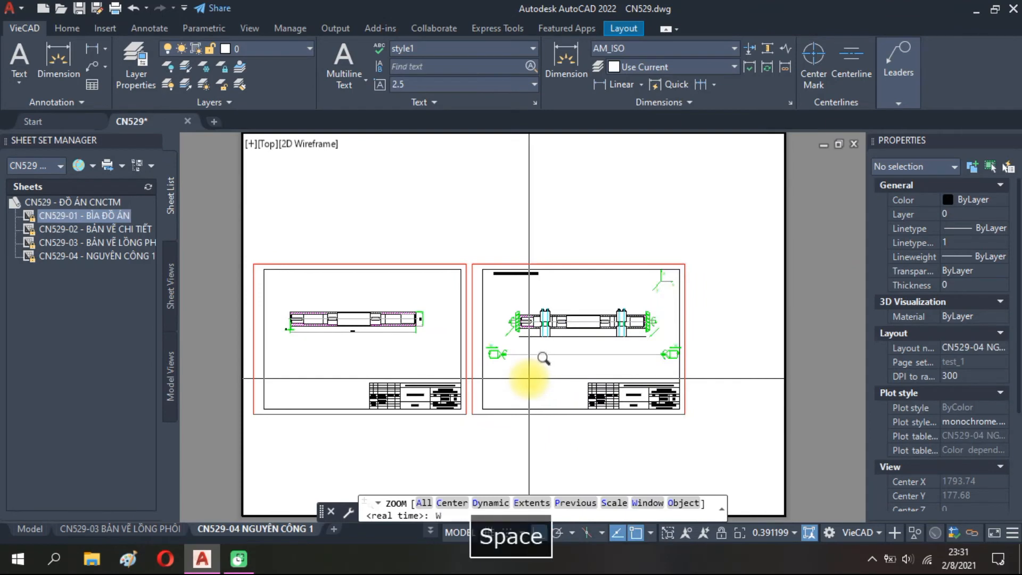
right_click(523, 403, "ctrl")
key("e")
left_click(473, 414)
right_click(519, 434, "ctrl")
key("e")
left_click(686, 263)
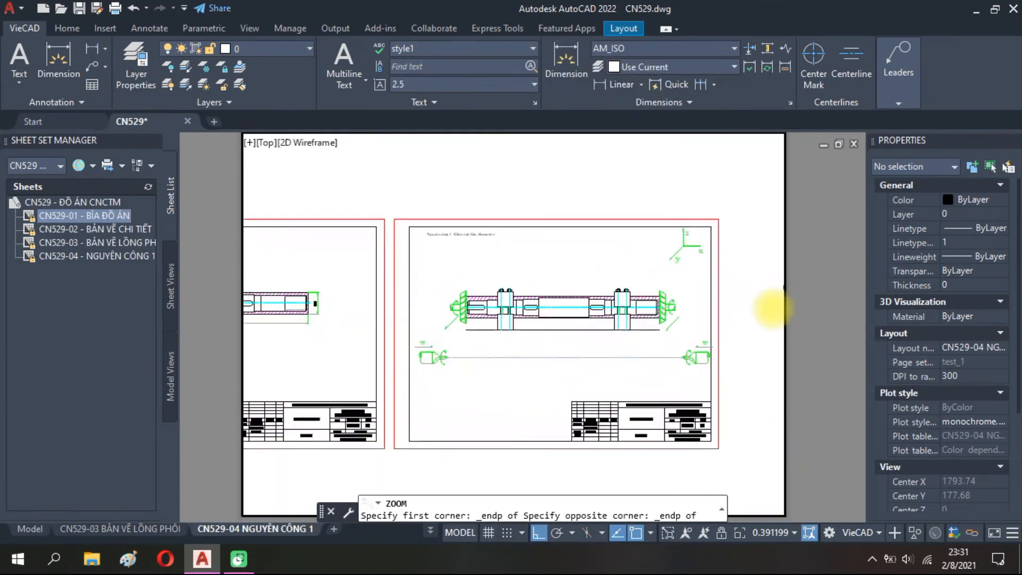
left_click(746, 536)
double_click(813, 395)
Inspect the refitted CN529-04 sheet and its title block, and return to model space to view all drawing frames.
middle_click_drag(544, 386, 540, 327)
scroll(647, 411, "up", 5)
scroll(664, 424, "down", 5)
middle_click_drag(197, 445, 171, 457)
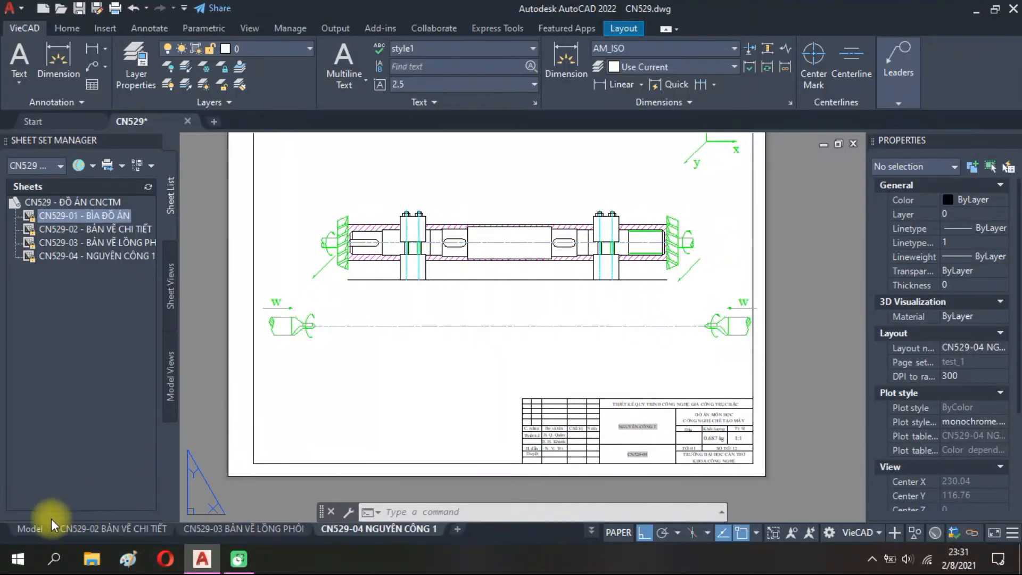
left_click(32, 528)
middle_click_drag(548, 319, 418, 235)
scroll(459, 313, "down", 4)
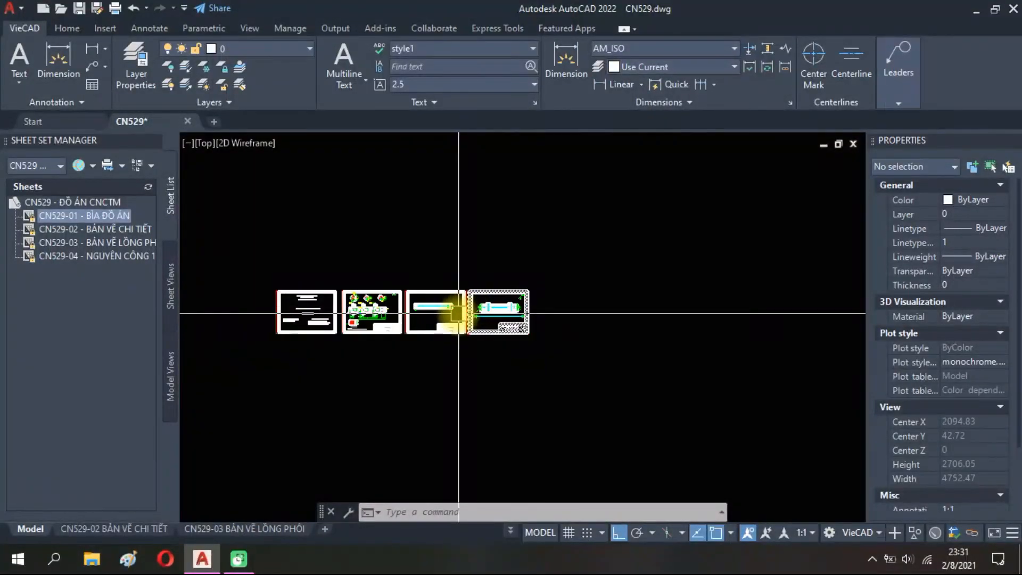
middle_click(495, 304)
middle_click(496, 304)
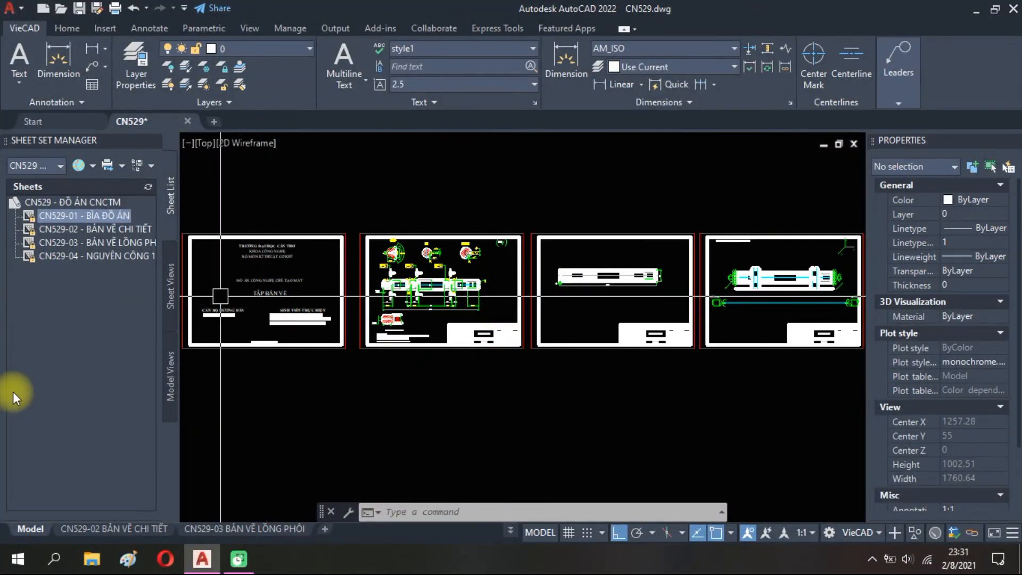
right_click(71, 203)
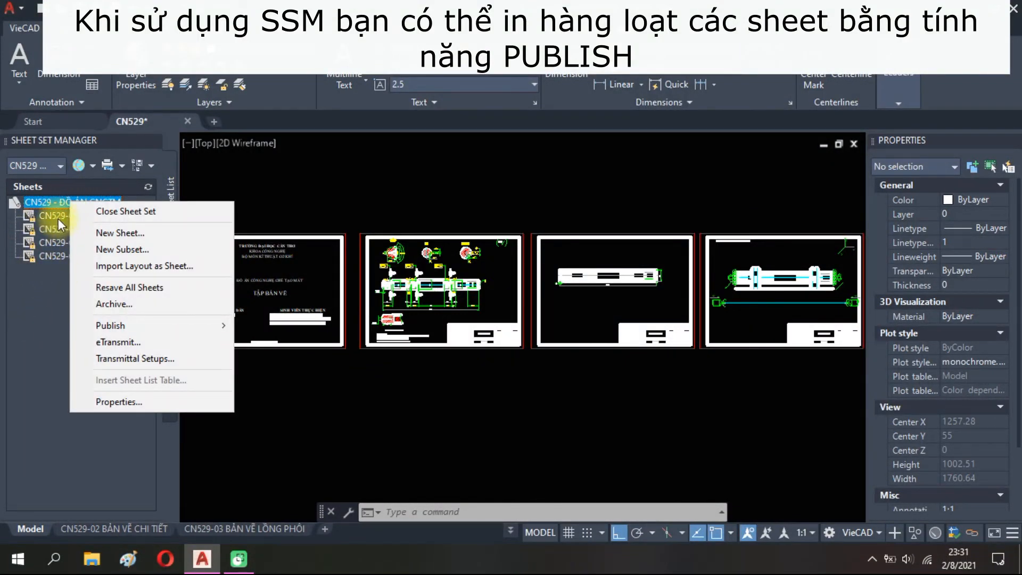
left_click(58, 218)
right_click(59, 216)
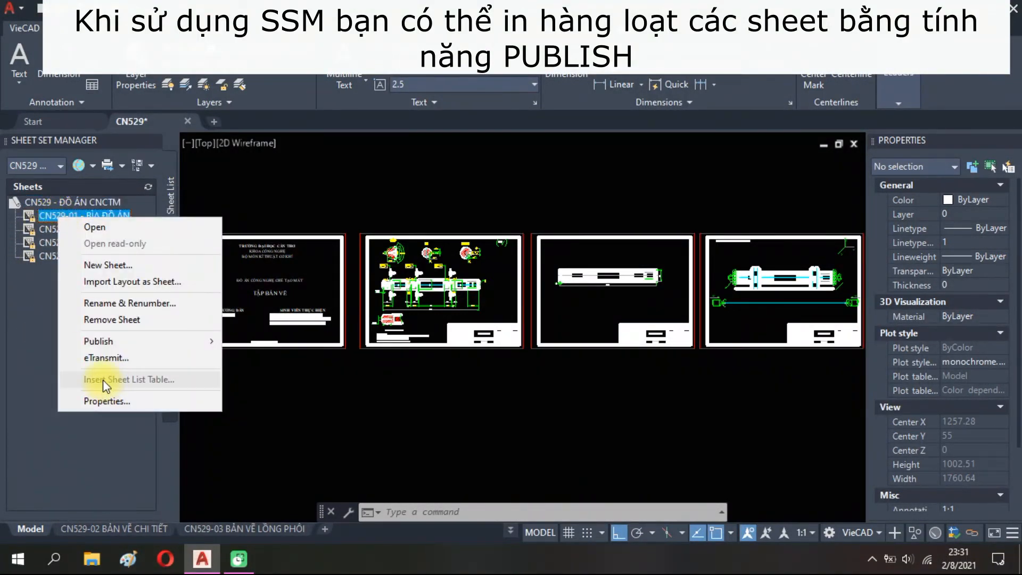
mouse_move(103, 343)
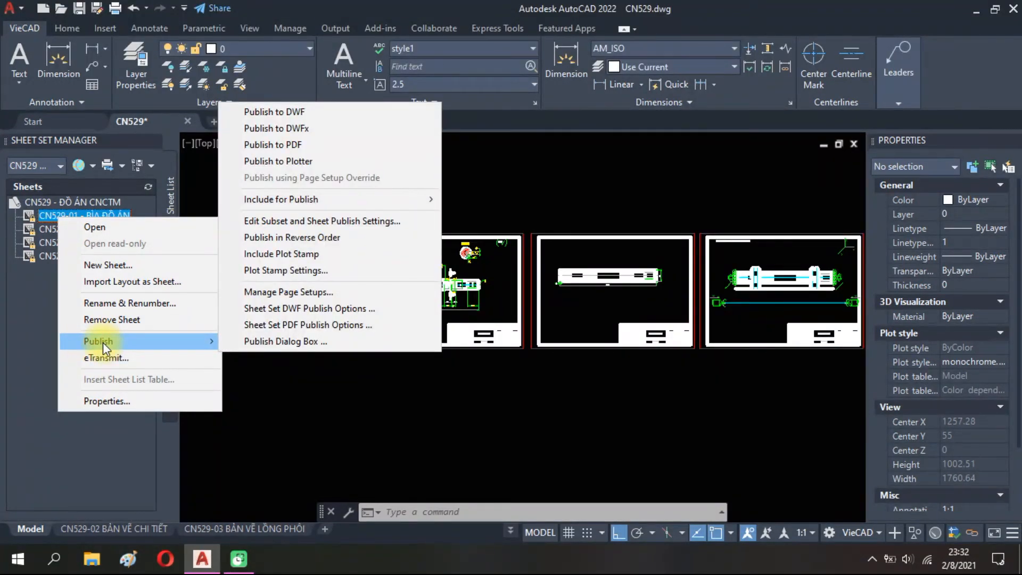
left_click(355, 156)
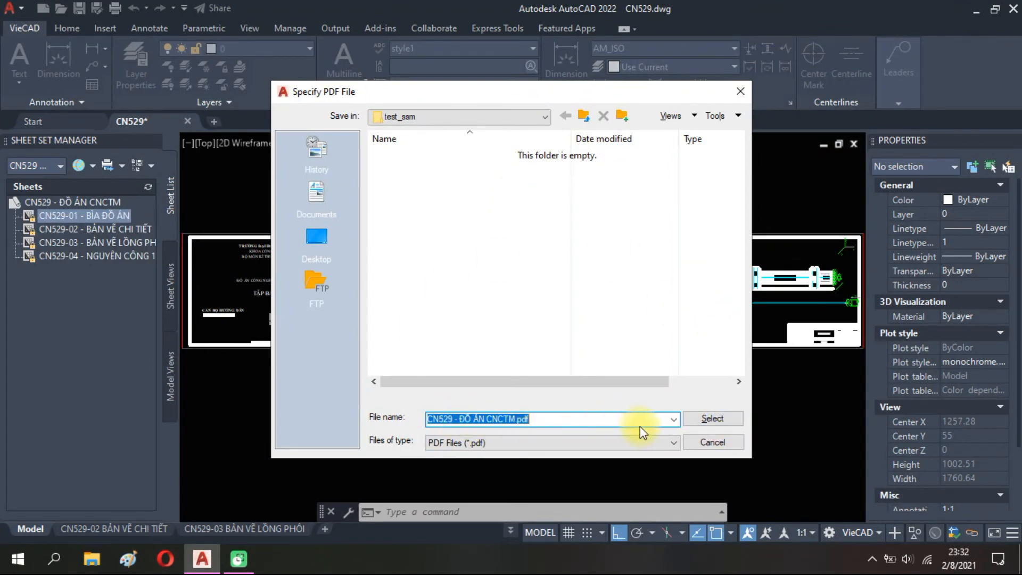
left_click(741, 444)
Publish the whole CN529 - ĐỒ ÁN CNCTM sheet set to CN529 - ĐỒ ÁN CNCTM.pdf in the Desktop folder test_ssm.
left_click(58, 204)
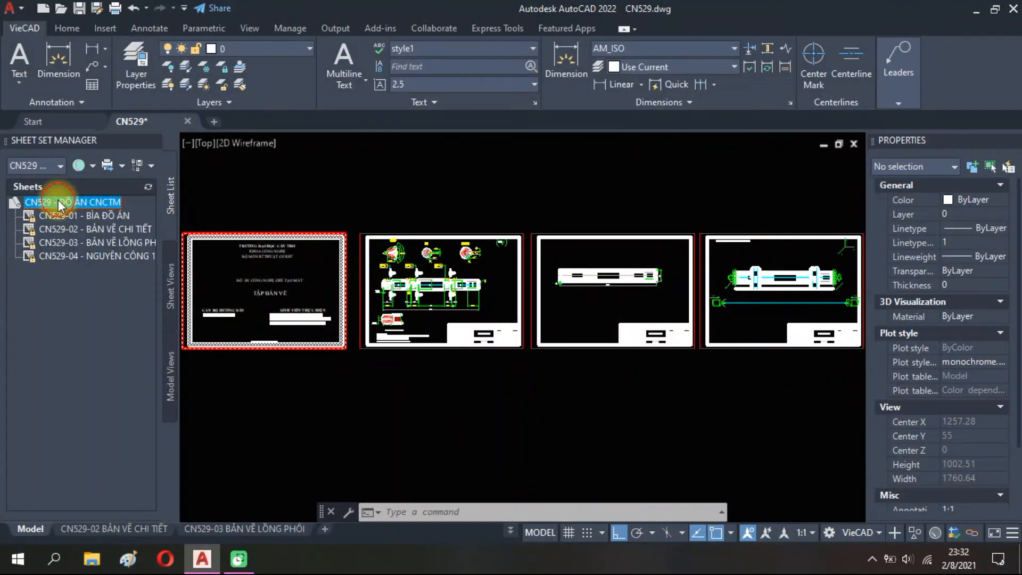
right_click(59, 204)
mouse_move(116, 325)
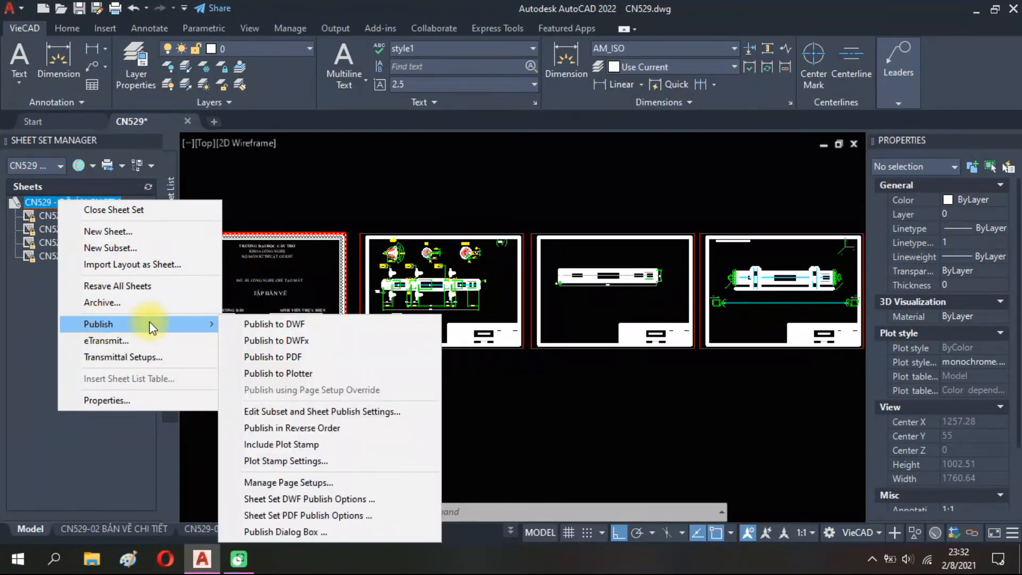
left_click(279, 357)
left_click(317, 237)
left_click(549, 421)
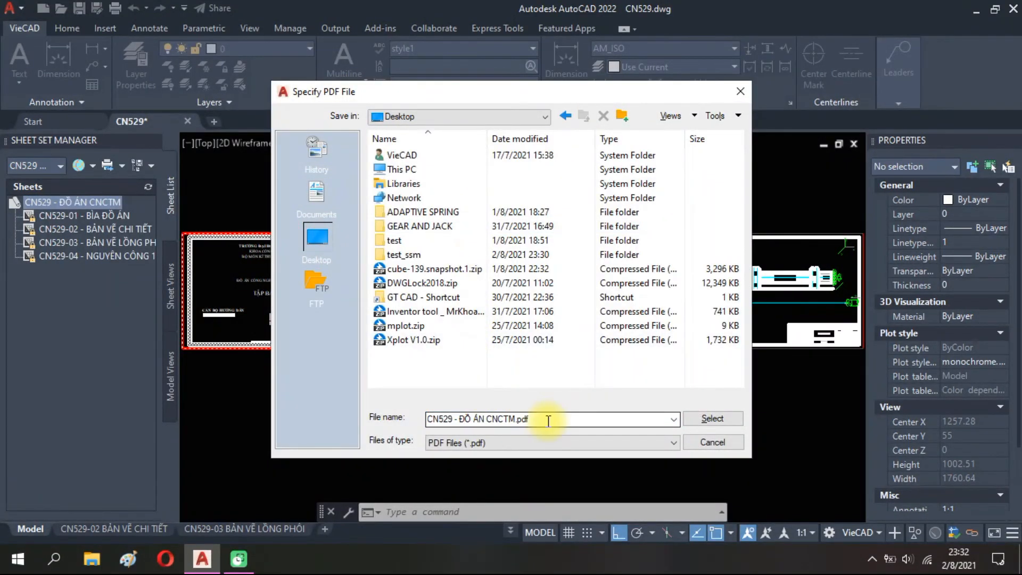
double_click(415, 256)
left_click(726, 418)
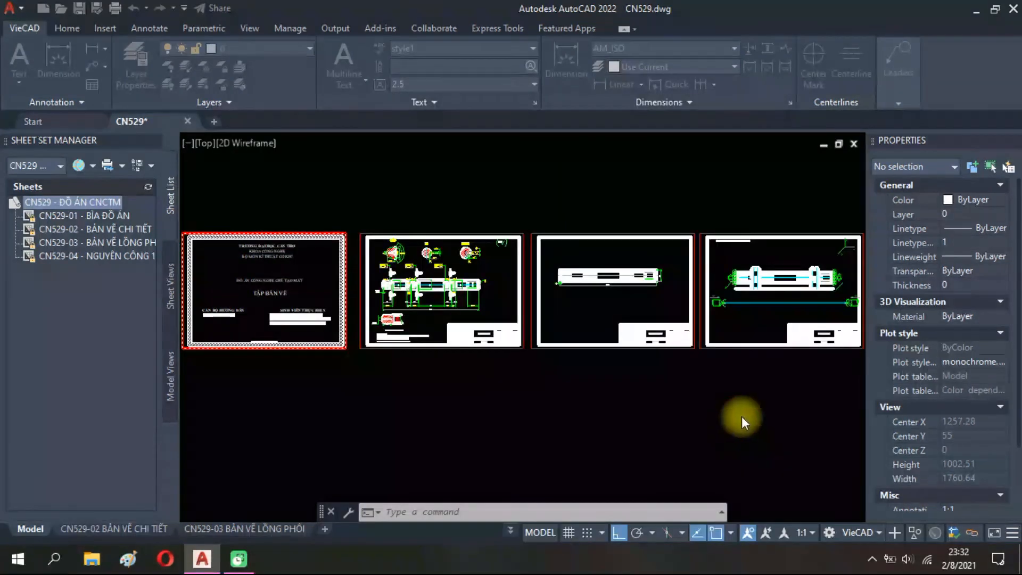
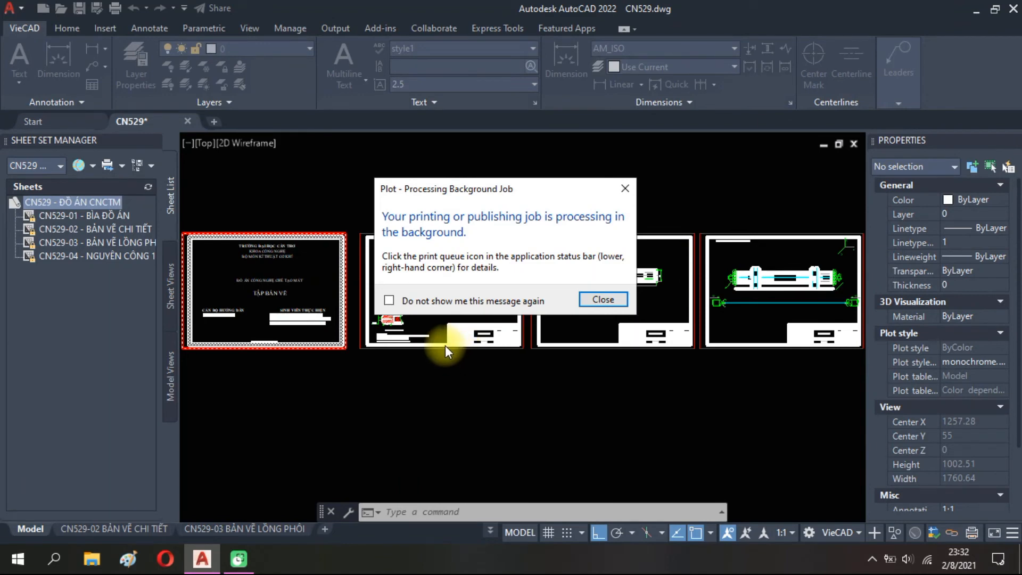
left_click(604, 300)
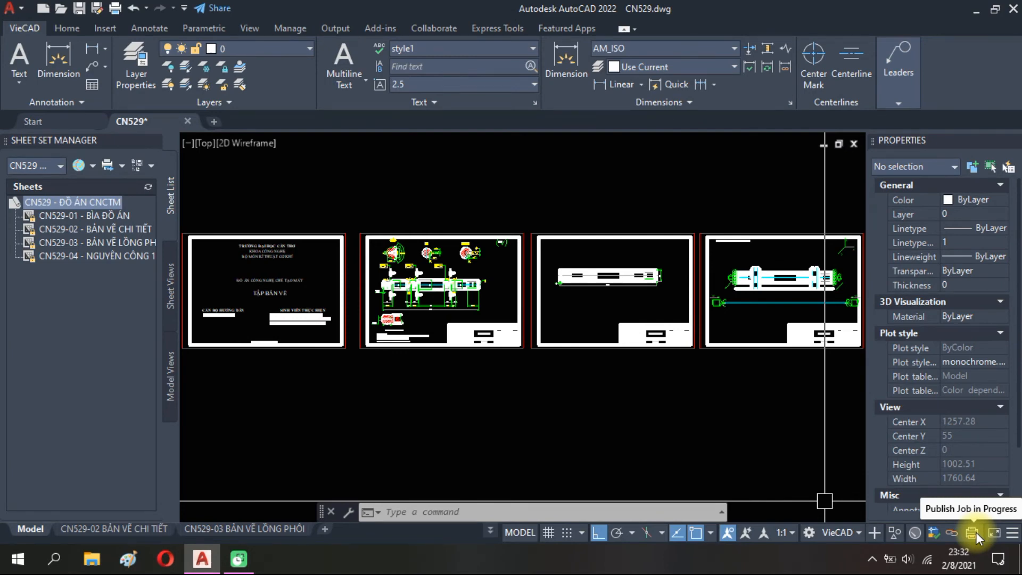
Open the plot and publish details of the first PDF job, read the entries for each sheet, and close the report.
left_click(976, 532)
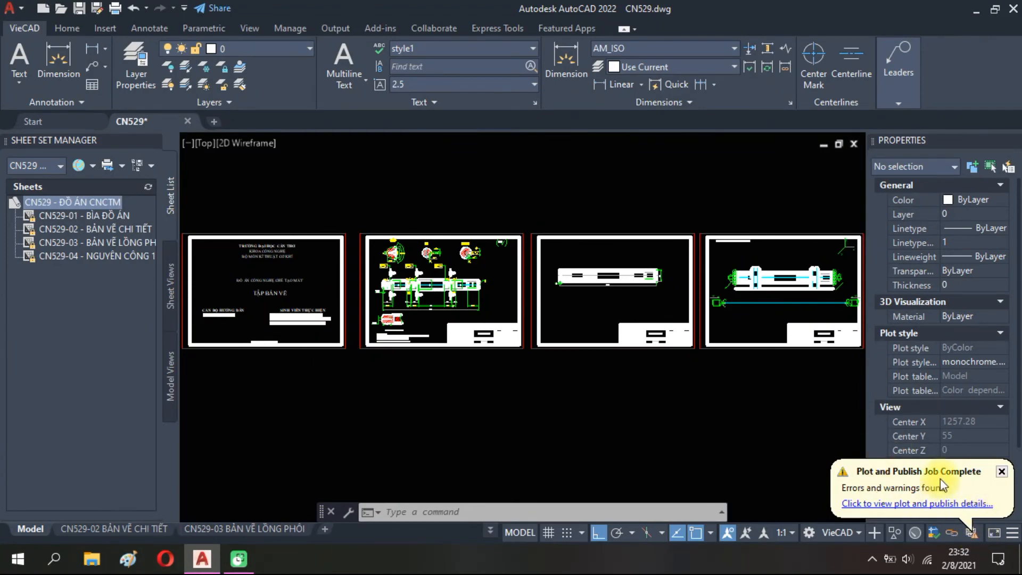
left_click(886, 504)
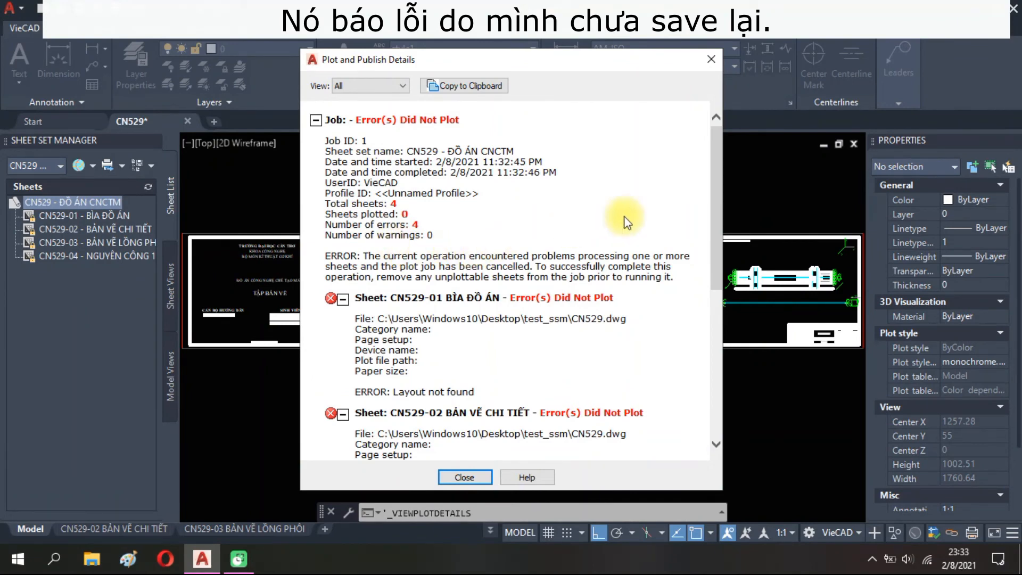
scroll(714, 216, "down", 3)
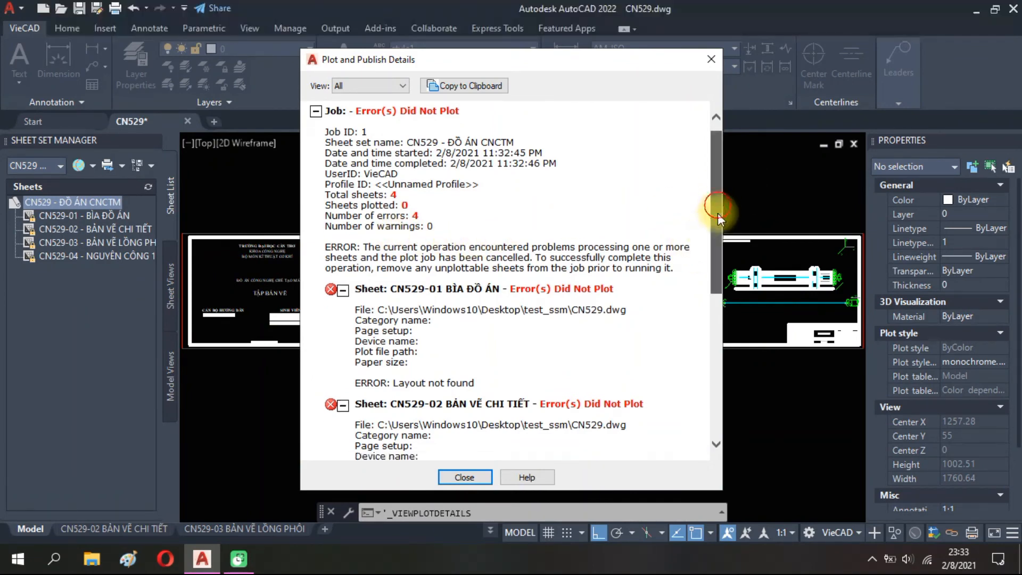
left_click_drag(723, 242, 733, 283)
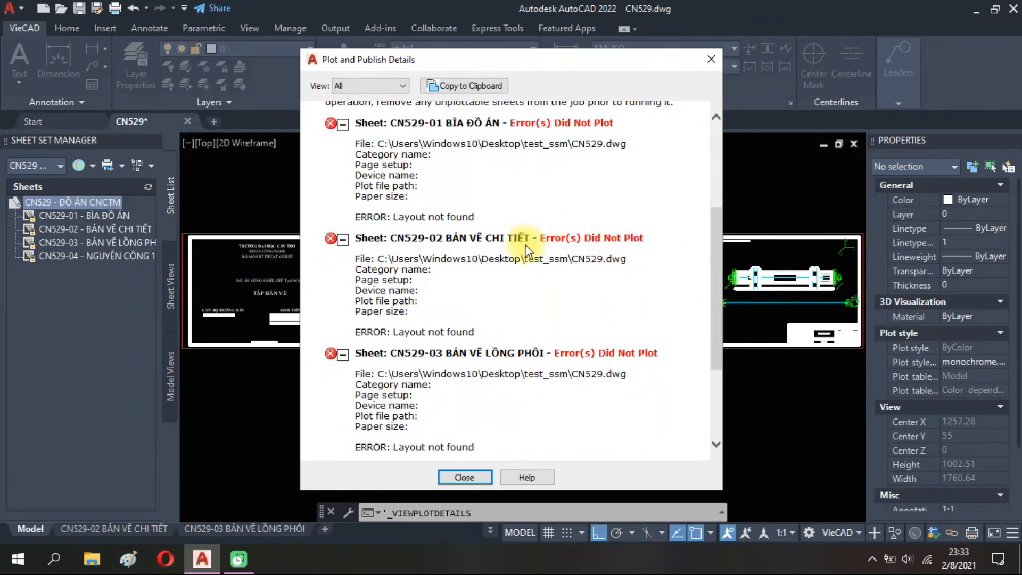
left_click(470, 480)
Save the drawing and publish the whole CN529 - ĐỒ ÁN CNCTM sheet set to CN529 - ĐỒ ÁN CNCTM.pdf in the test_ssm folder.
key("ctrl+s")
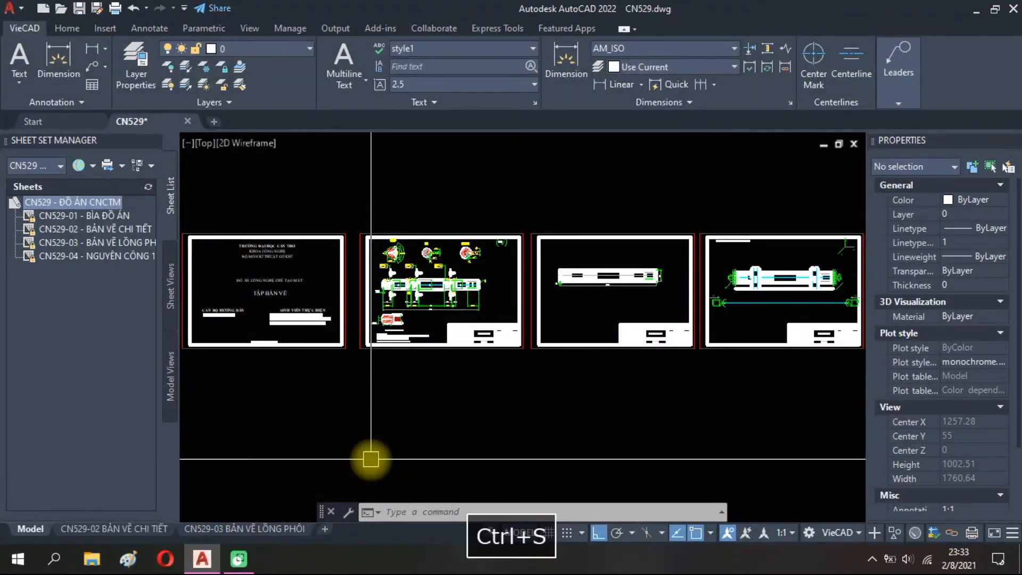
right_click(85, 204)
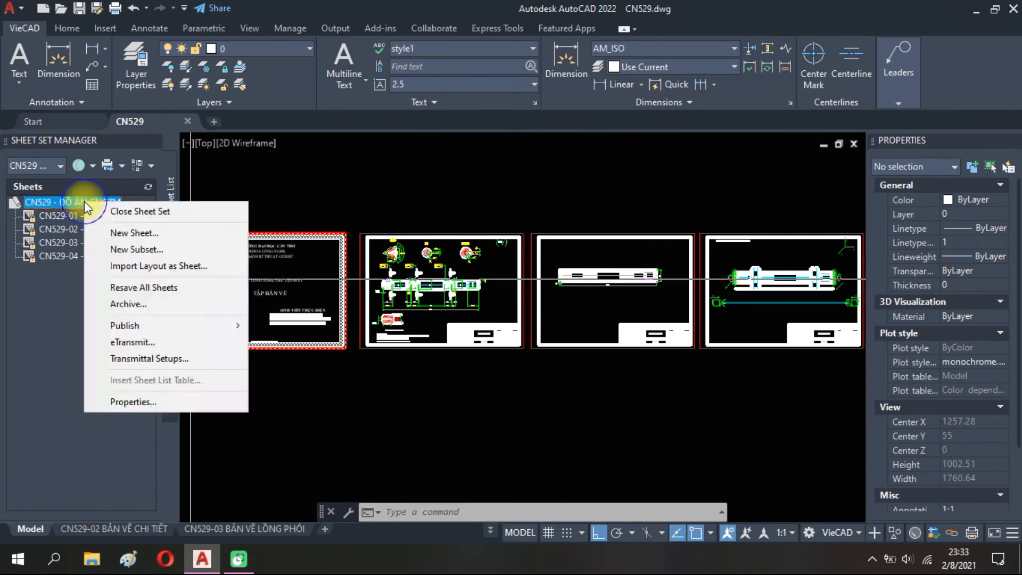
mouse_move(112, 328)
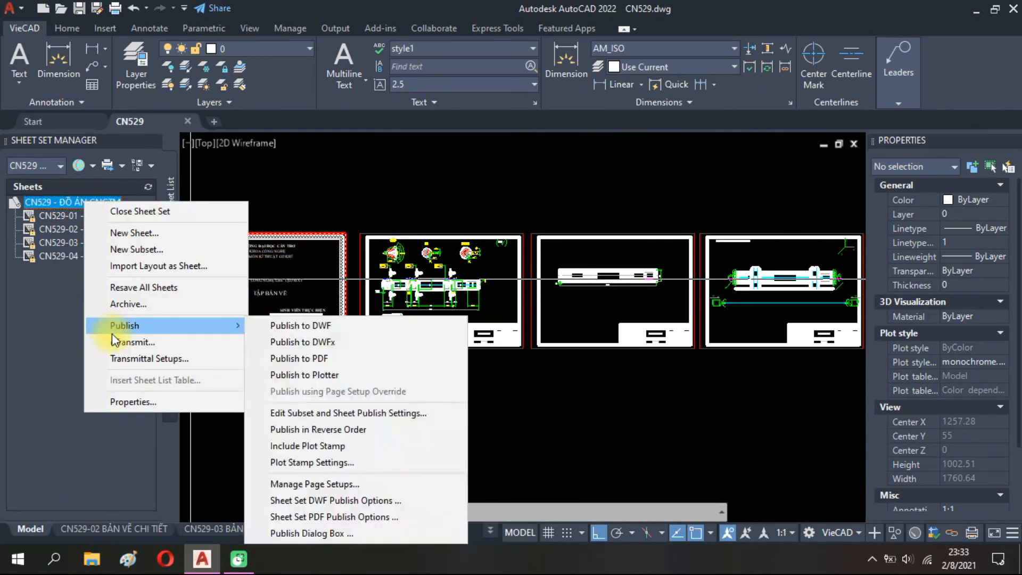
left_click(341, 359)
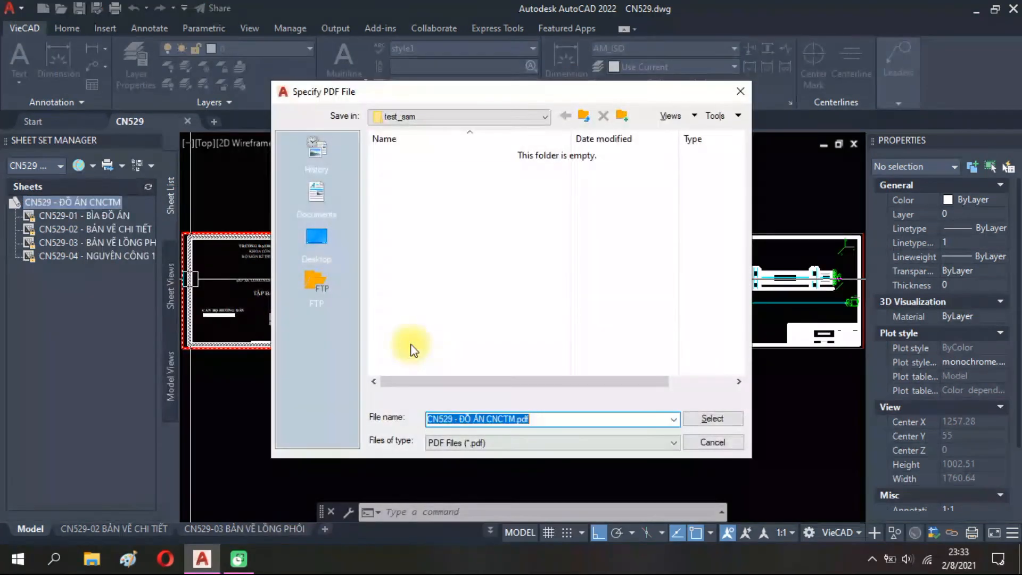
left_click(700, 420)
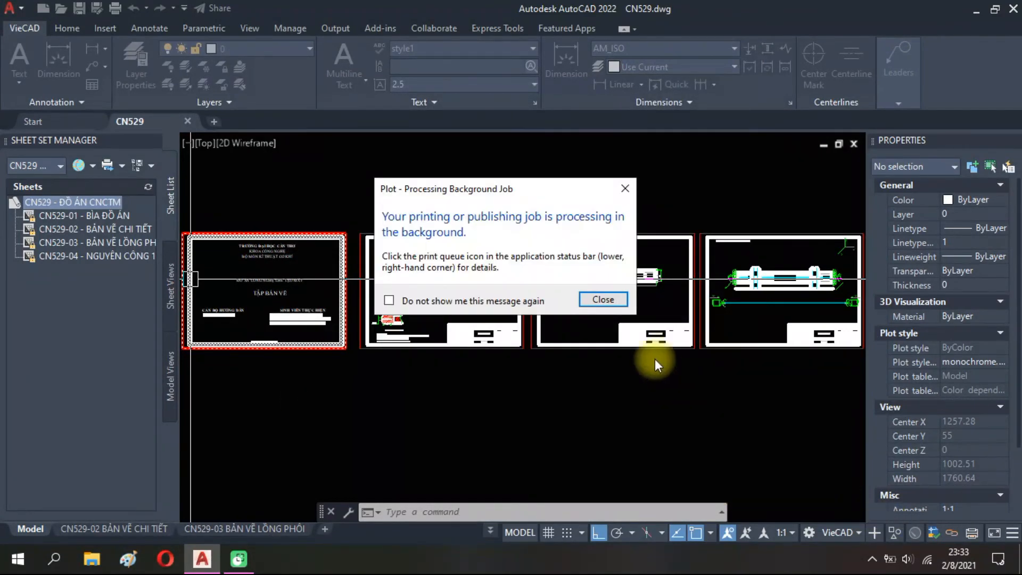
left_click(604, 300)
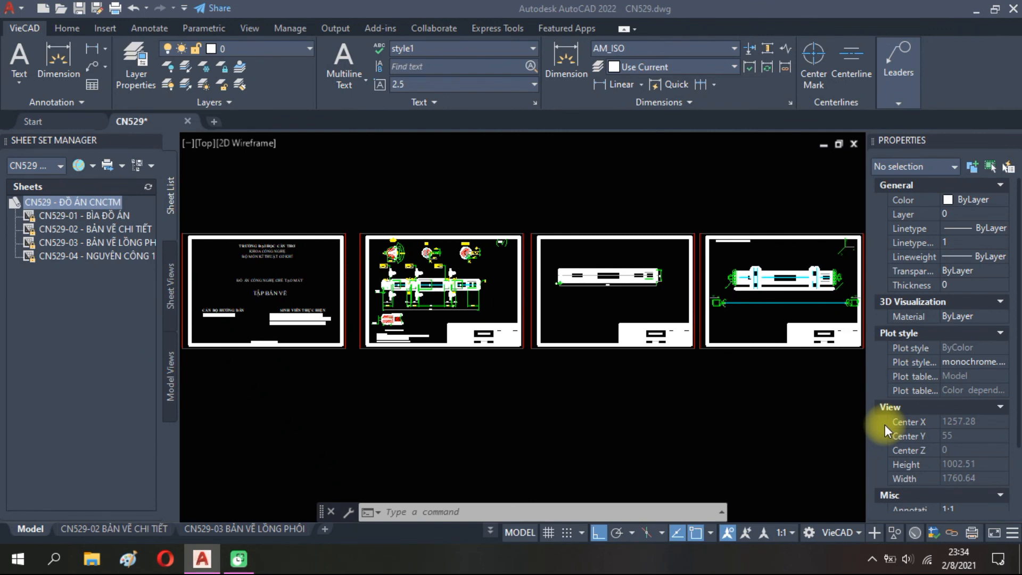
Check the plot and publish details of the repeated PDF job, including its sheet totals, and close the report.
mouse_move(971, 532)
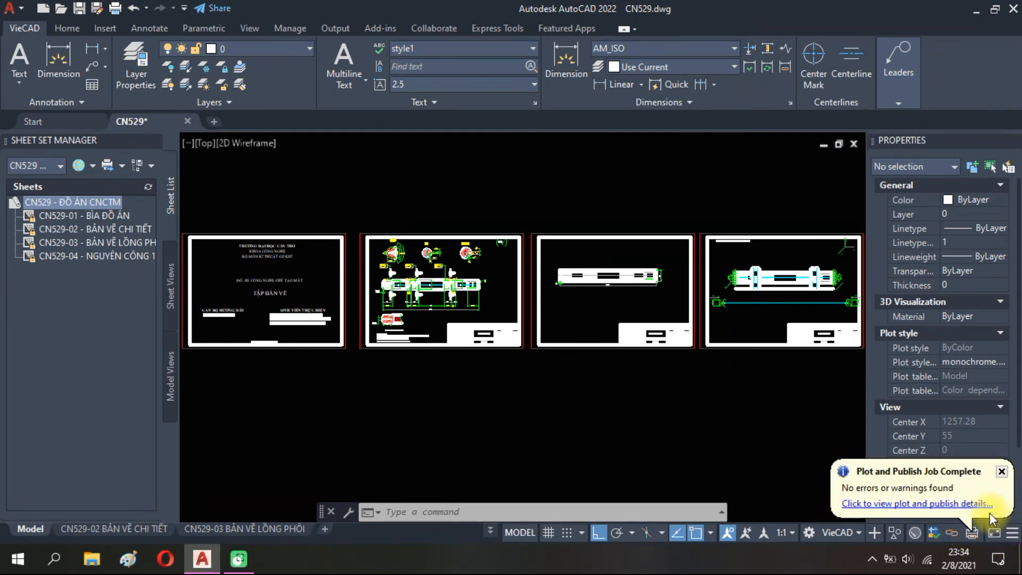
left_click(890, 504)
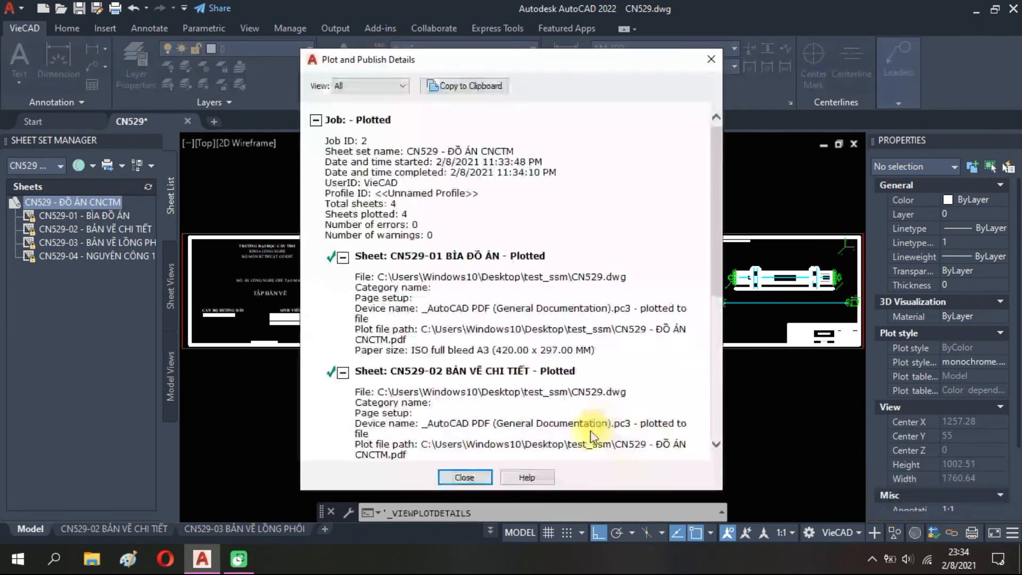
left_click_drag(401, 205, 299, 205)
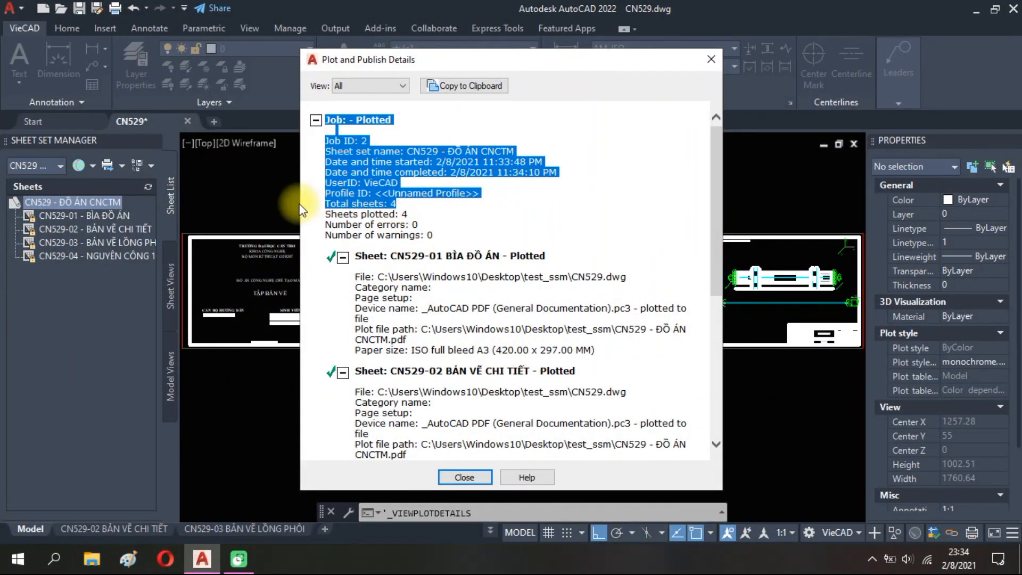
left_click(409, 219)
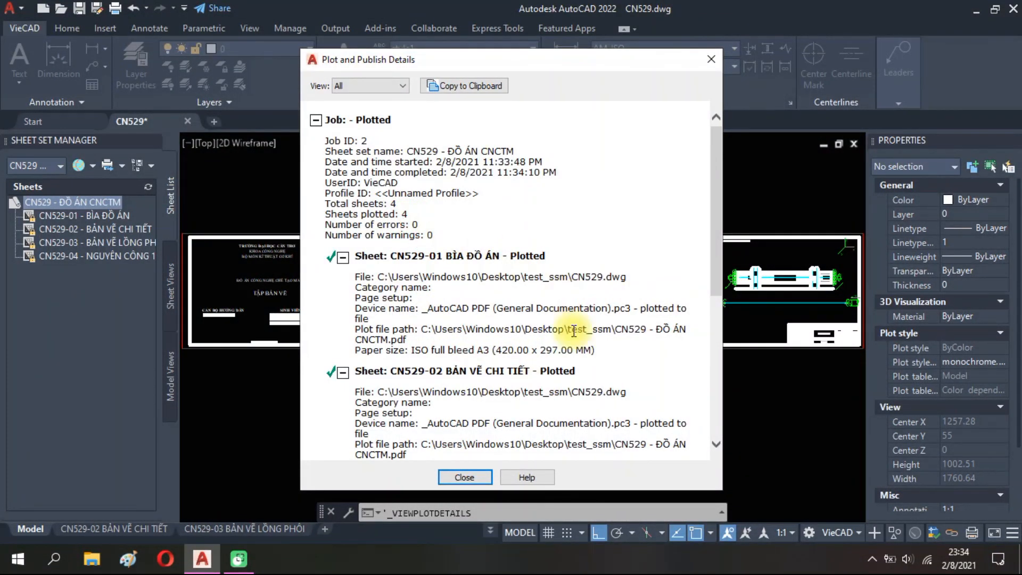
left_click(491, 475)
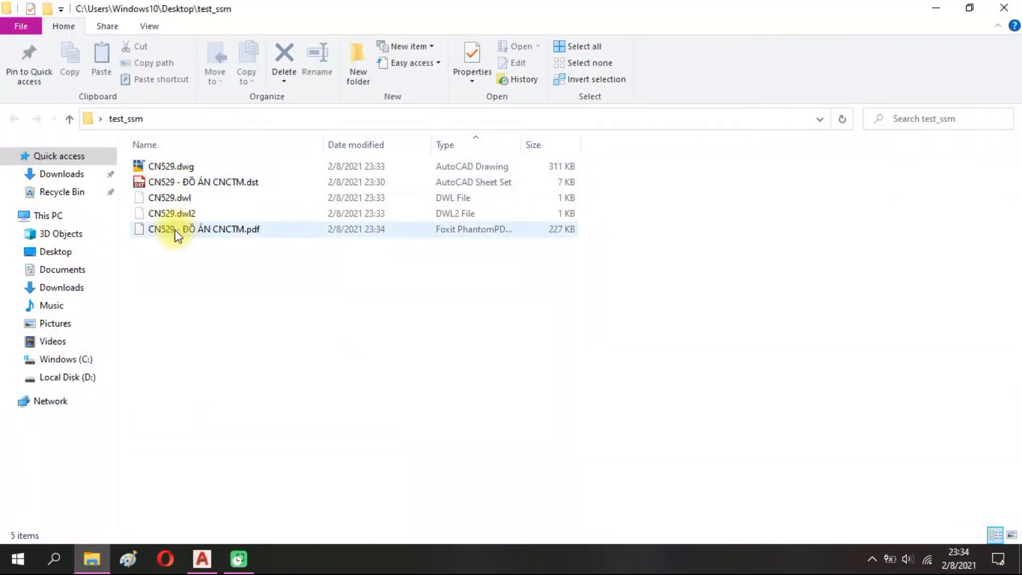
Open CN529 - ĐỒ ÁN CNCTM.pdf from the test_ssm folder in Foxit PDF Editor and review sheets CN529-01 to CN529-04 through their bookmarks.
double_click(221, 229)
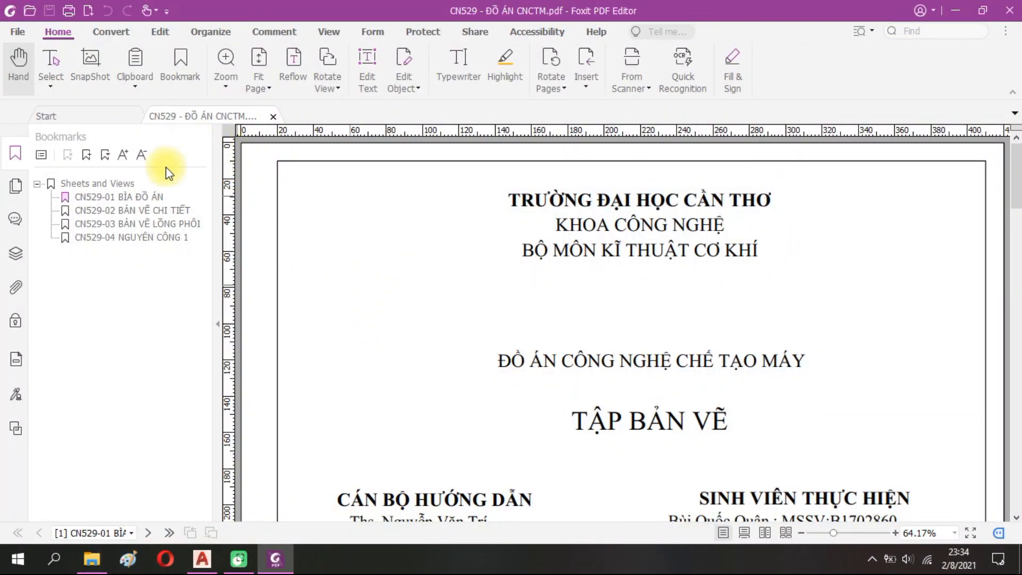
left_click(114, 209)
left_click(115, 223)
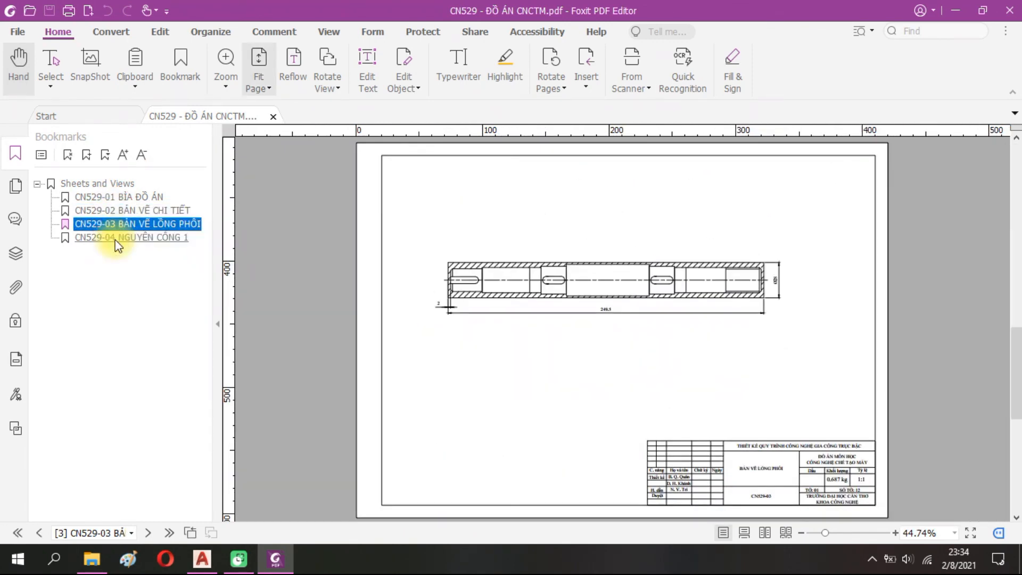
left_click(115, 238)
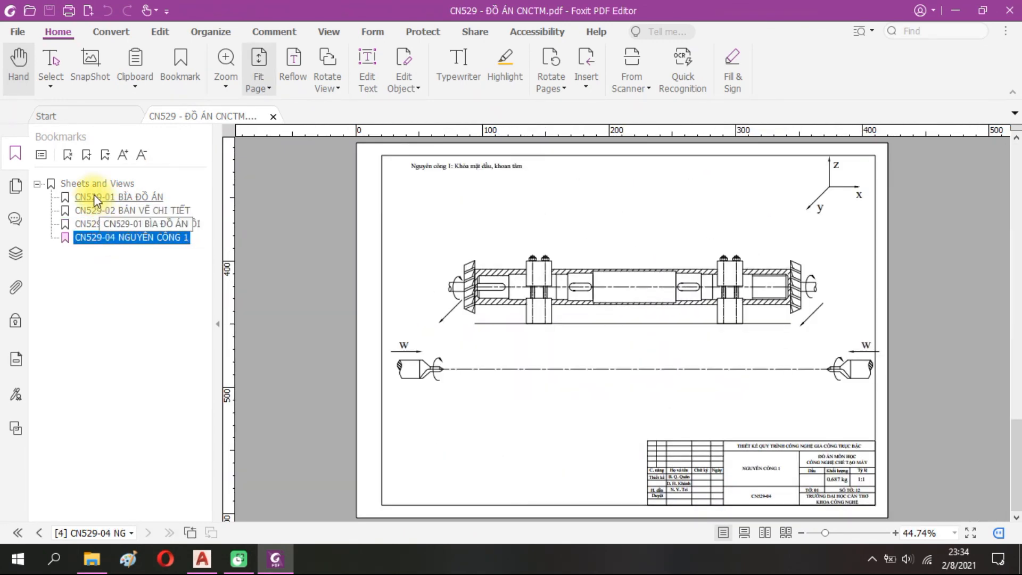
left_click(96, 198)
left_click(99, 211)
left_click(95, 224)
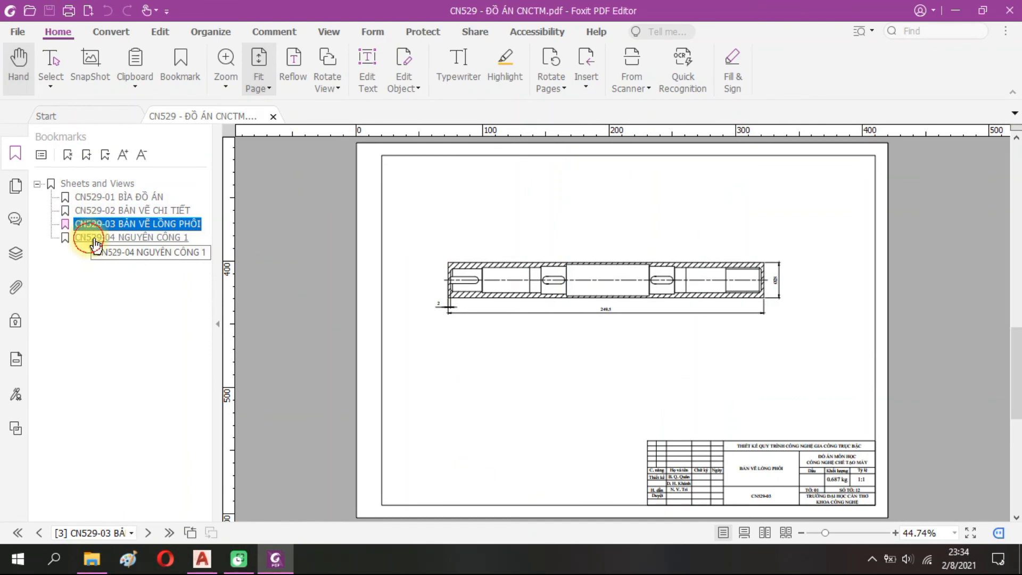
left_click(90, 237)
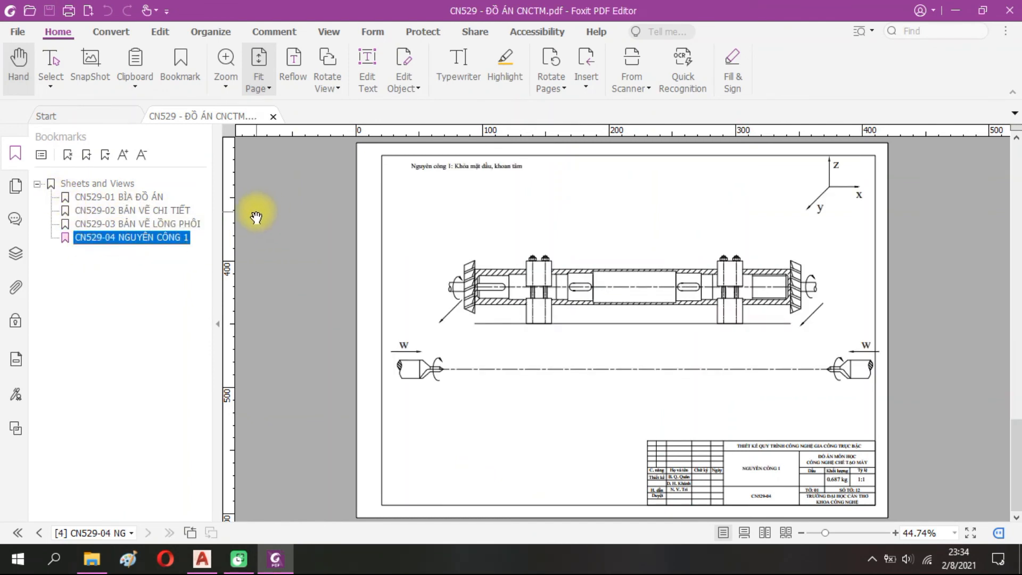